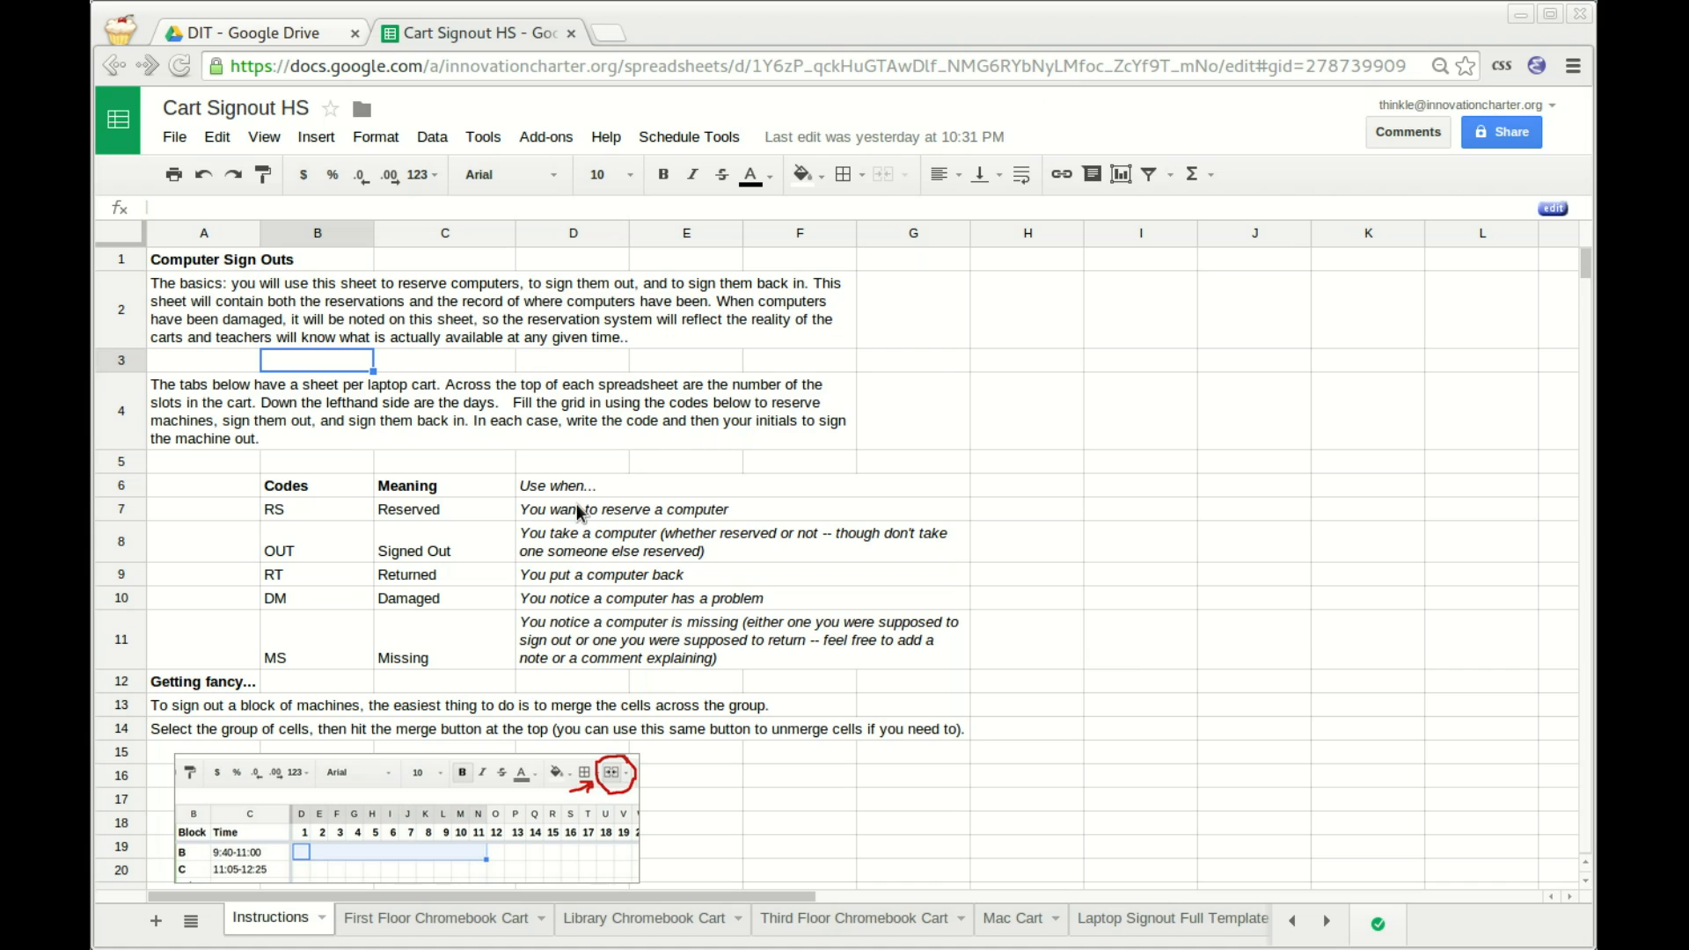
Review the code list meanings, such as Signed Out and Reserved, down to row 11.
key(Left)
key(Down)
key(Down)
key(Right)
key(Right)
key(Right)
key(Right)
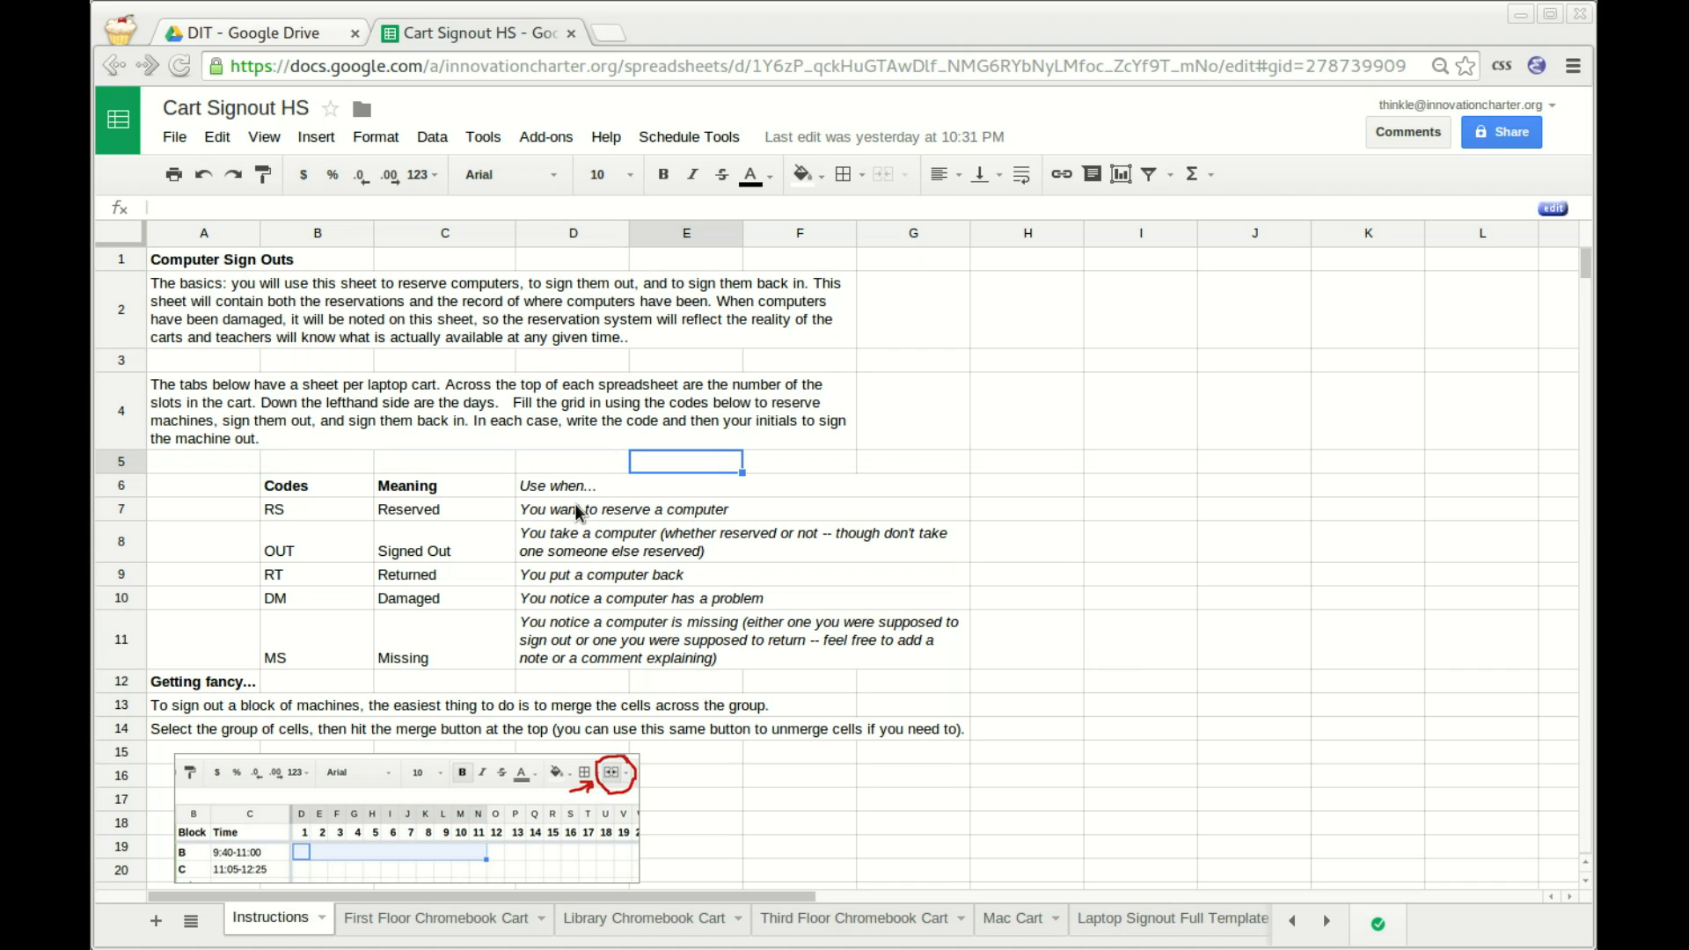
key(Left)
key(Left)
key(Down)
key(Down)
key(Down)
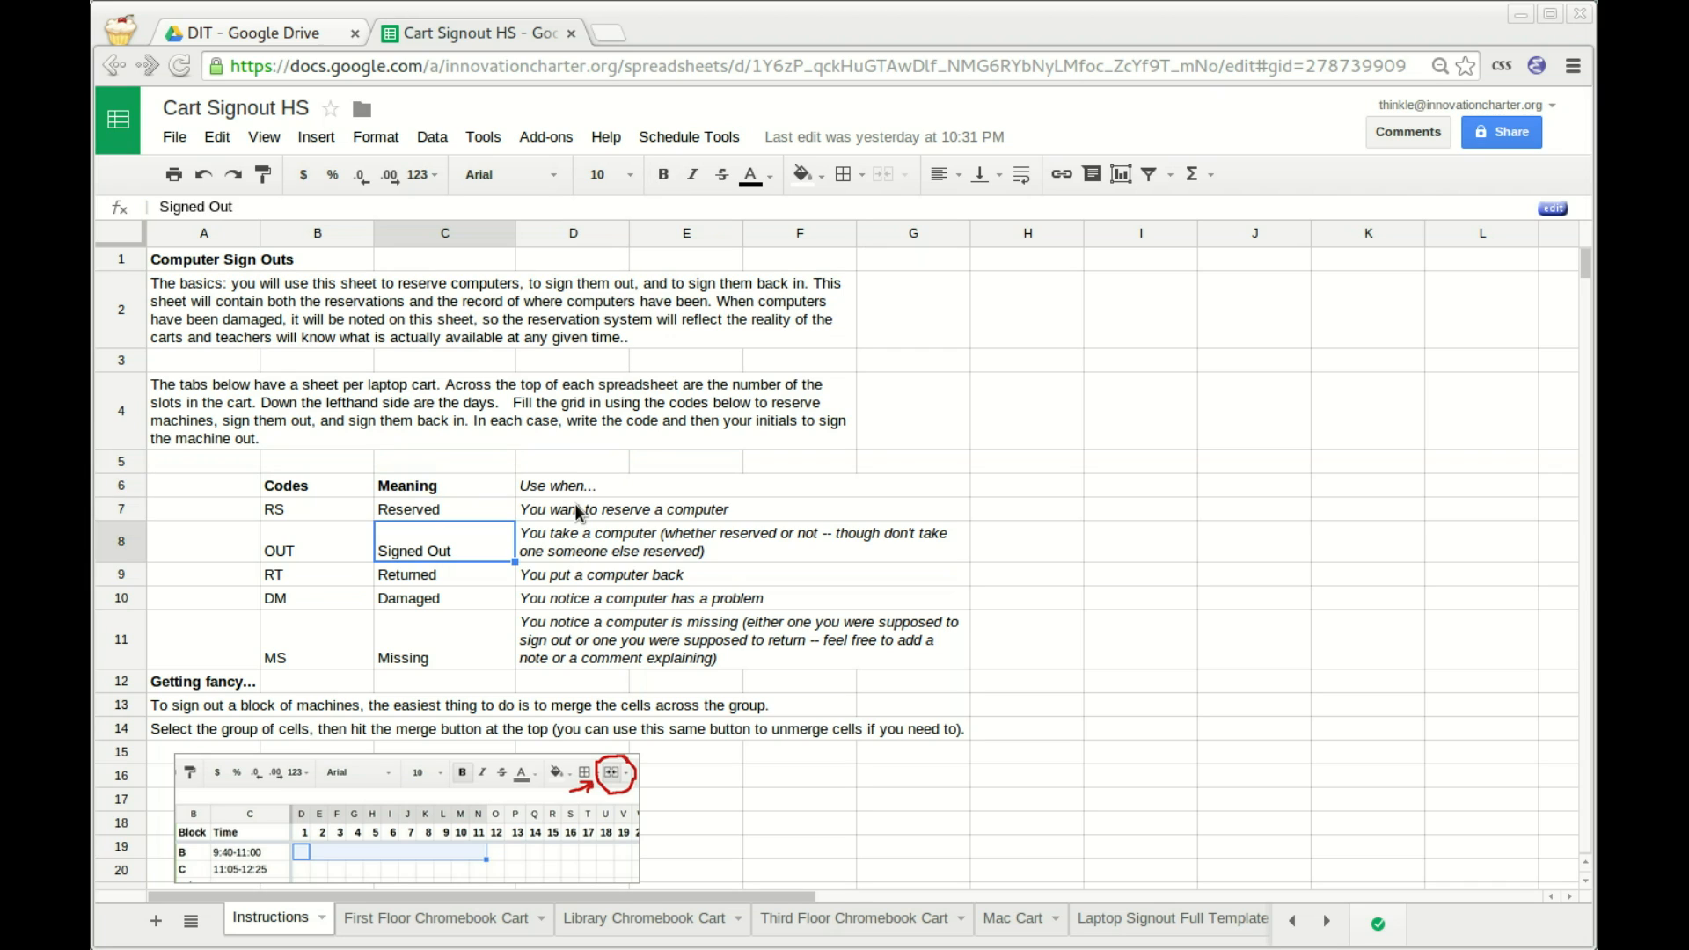
key(Down)
key(Up)
key(Up)
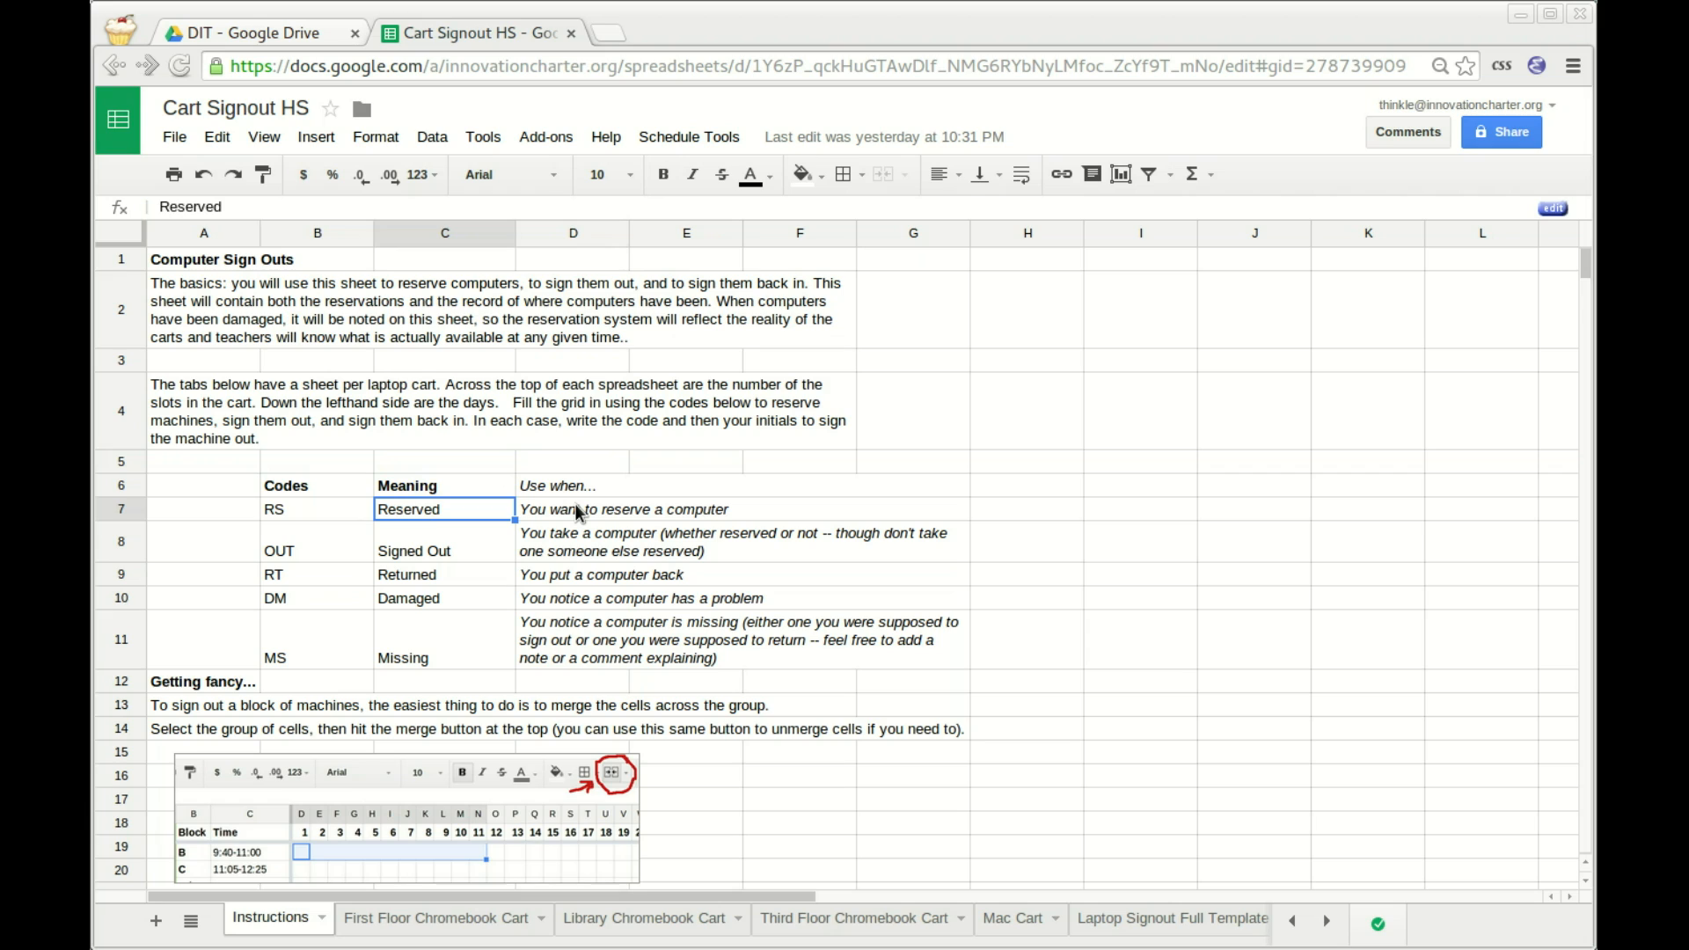
key(Left)
key(Left)
key(Down)
key(Down)
key(Down)
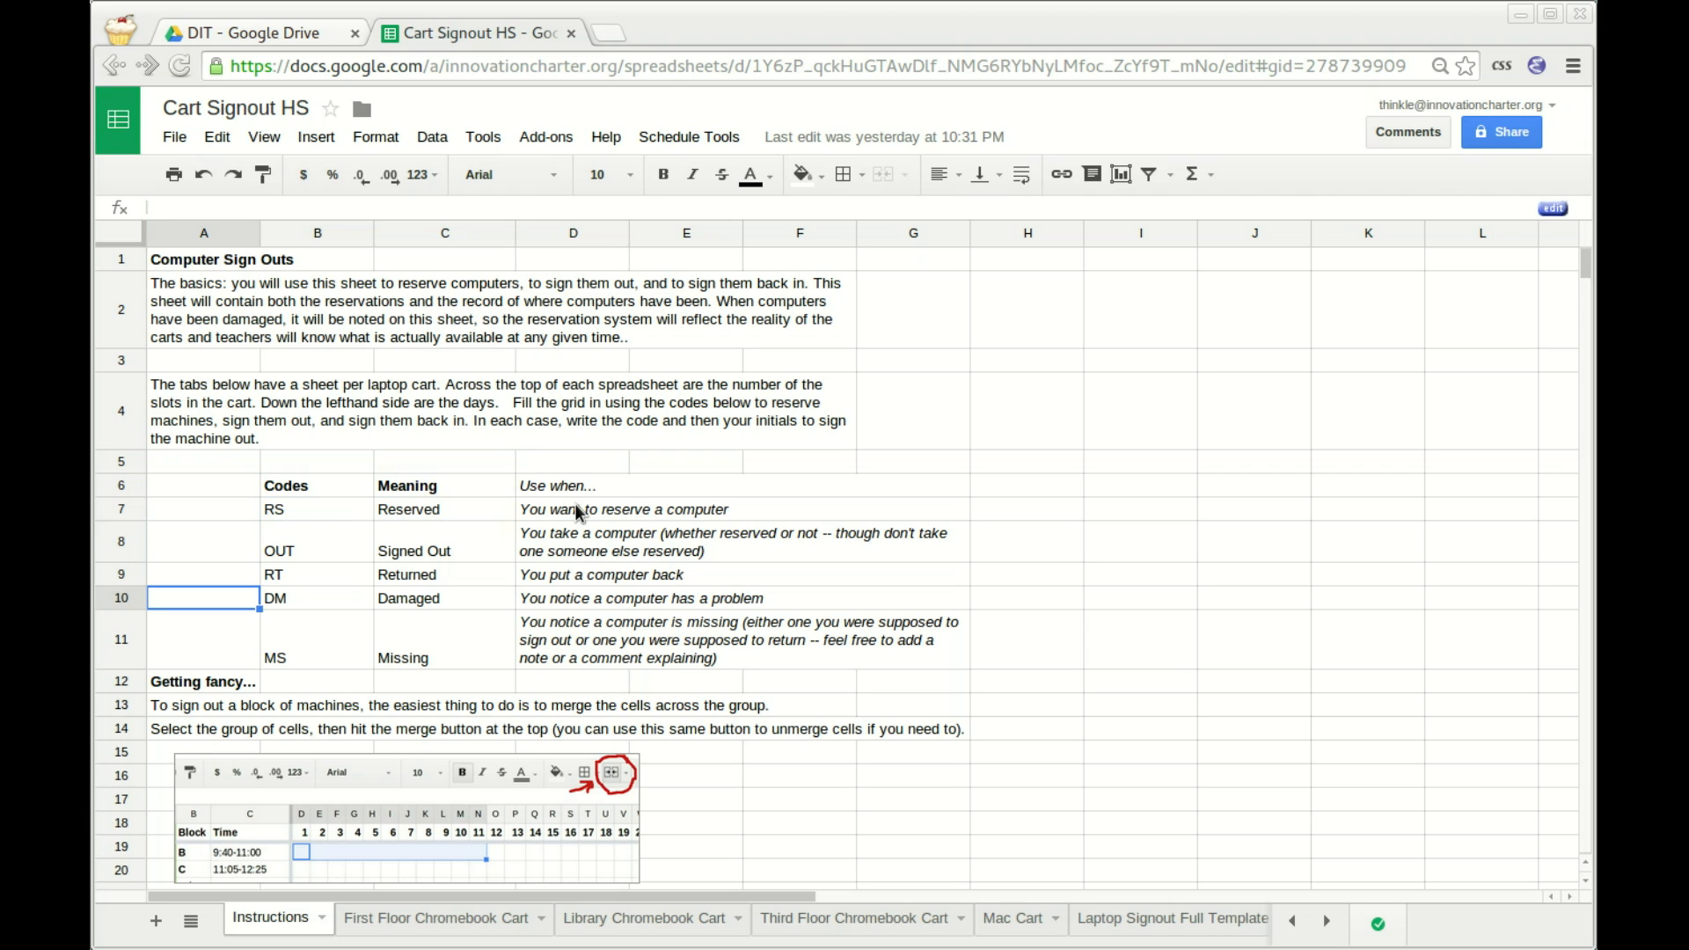
key(Down)
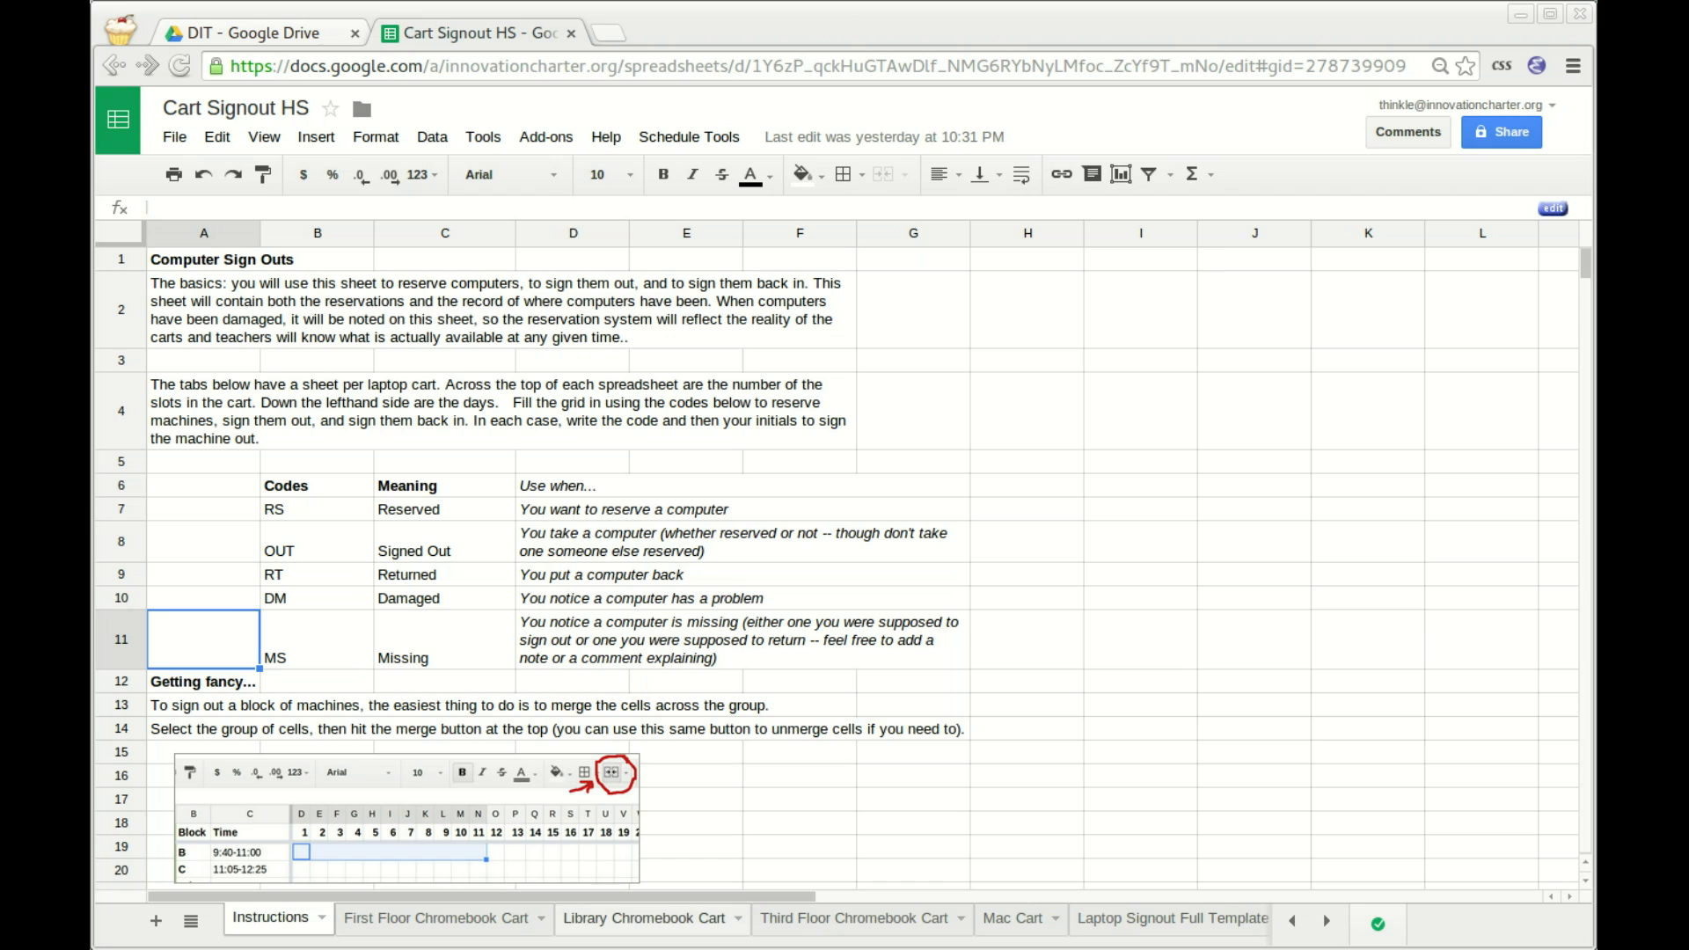
Switch to the First Floor Chromebook Cart sheet from the all-sheets list.
click(190, 920)
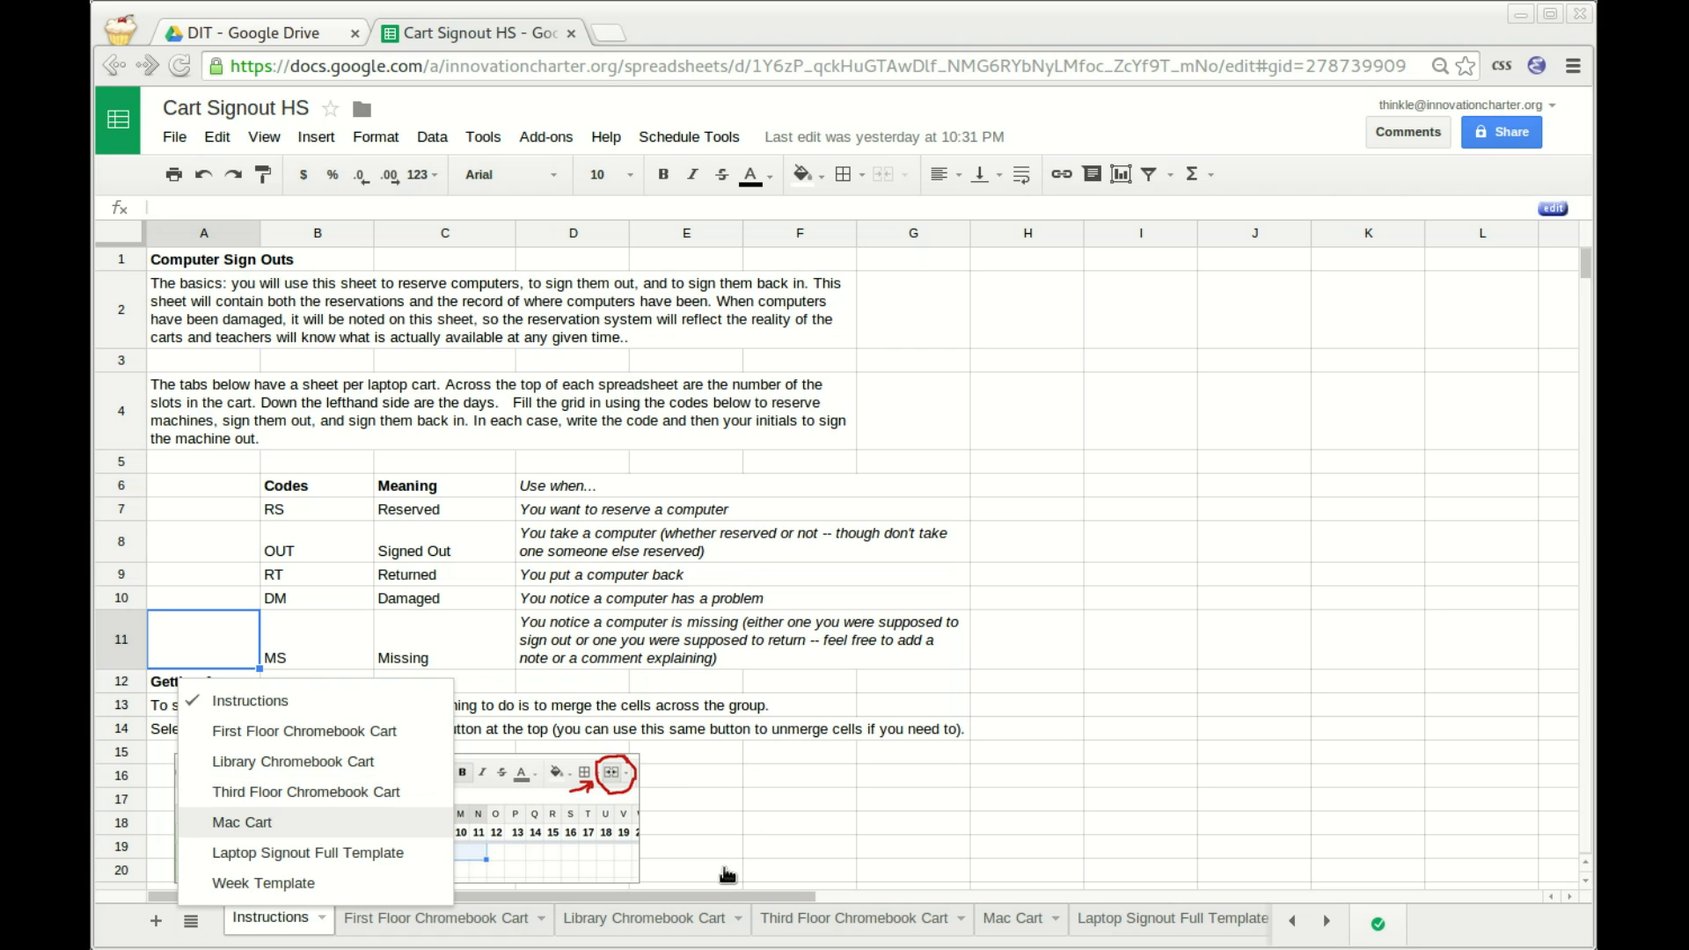
key(Up)
key(Up)
key(Up)
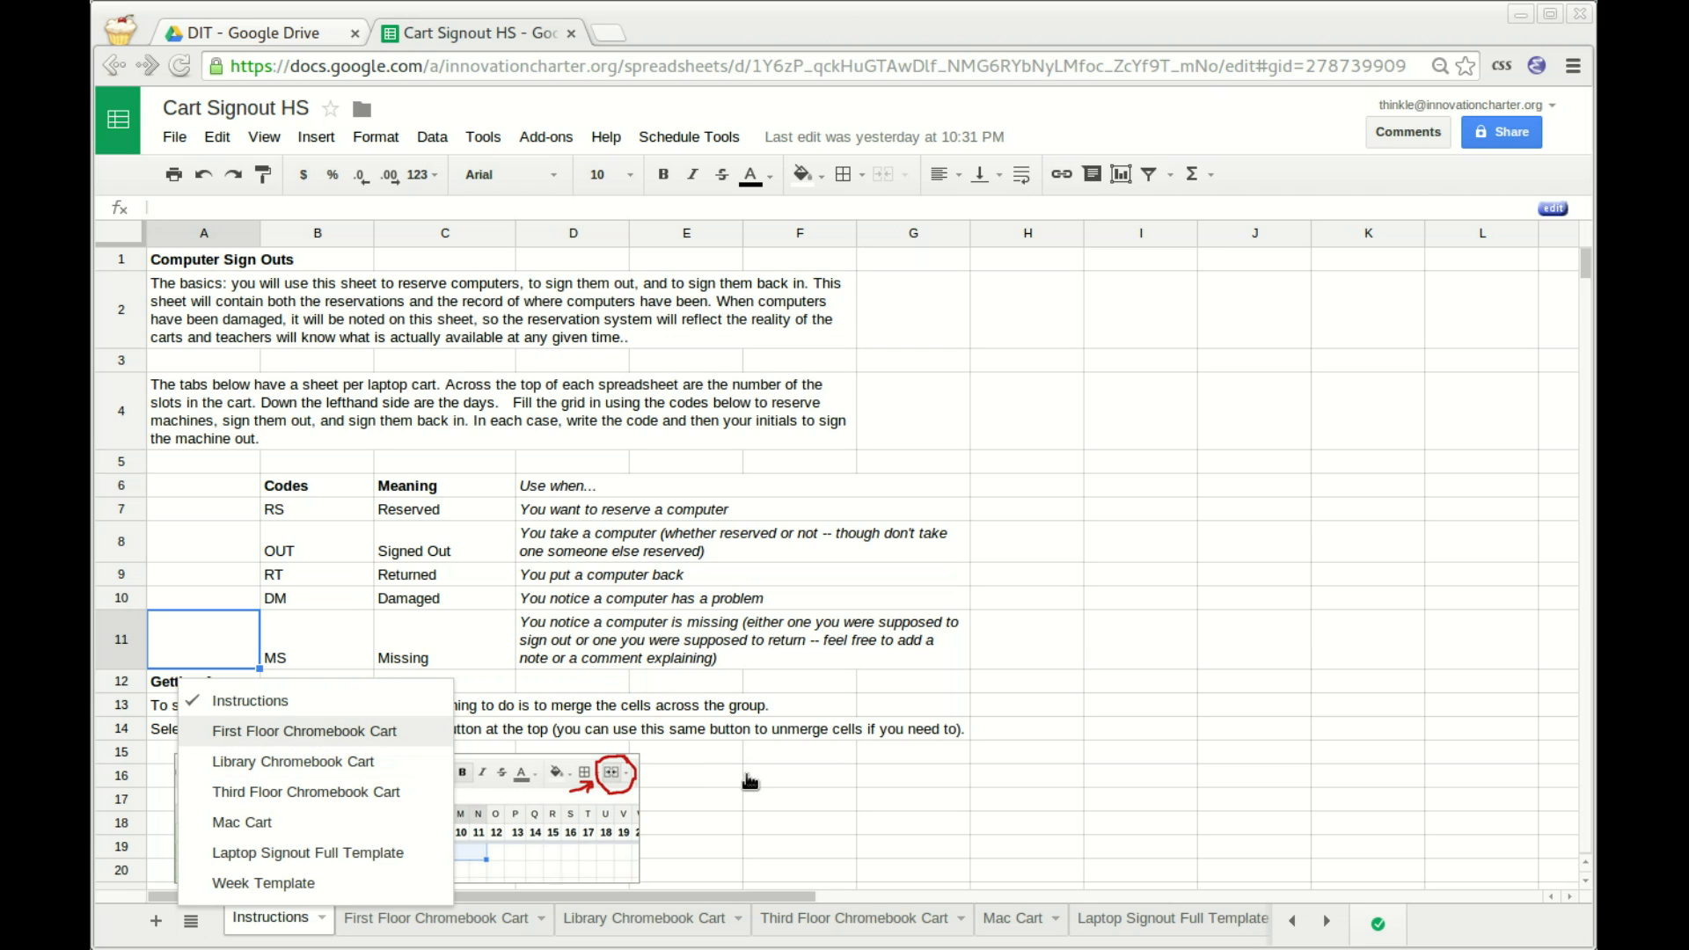
key(Return)
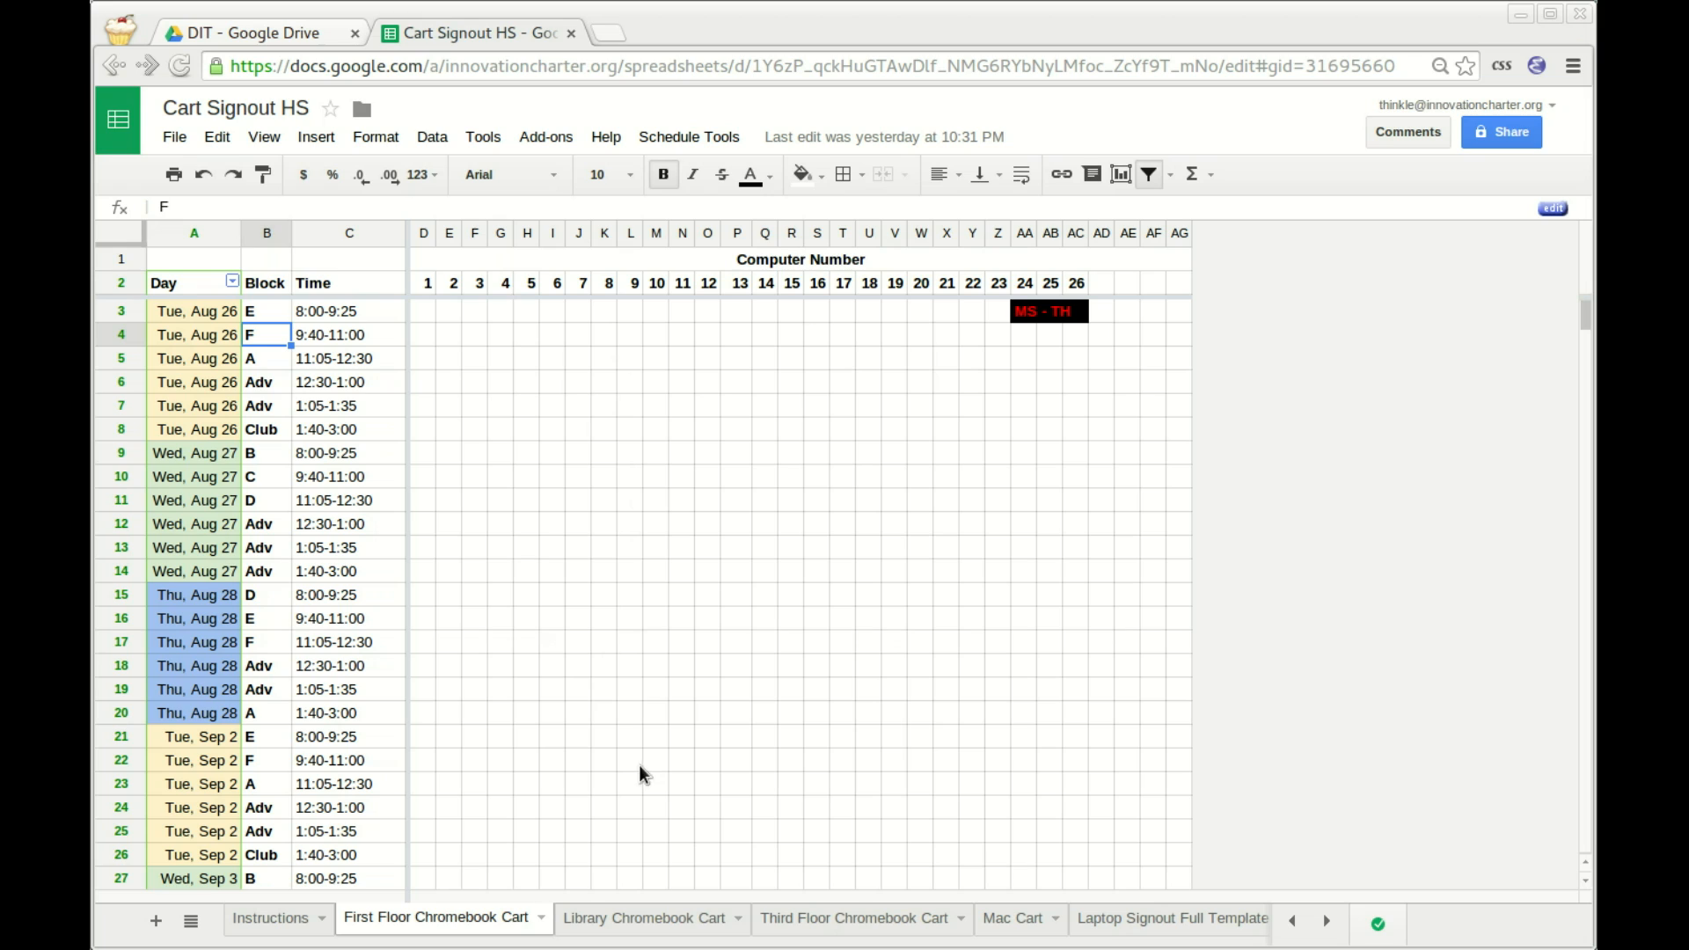
Merge D3:S3, computers 1–16 on the Tue, Aug 26 8:00-9:25 row, into one cell.
key(Up)
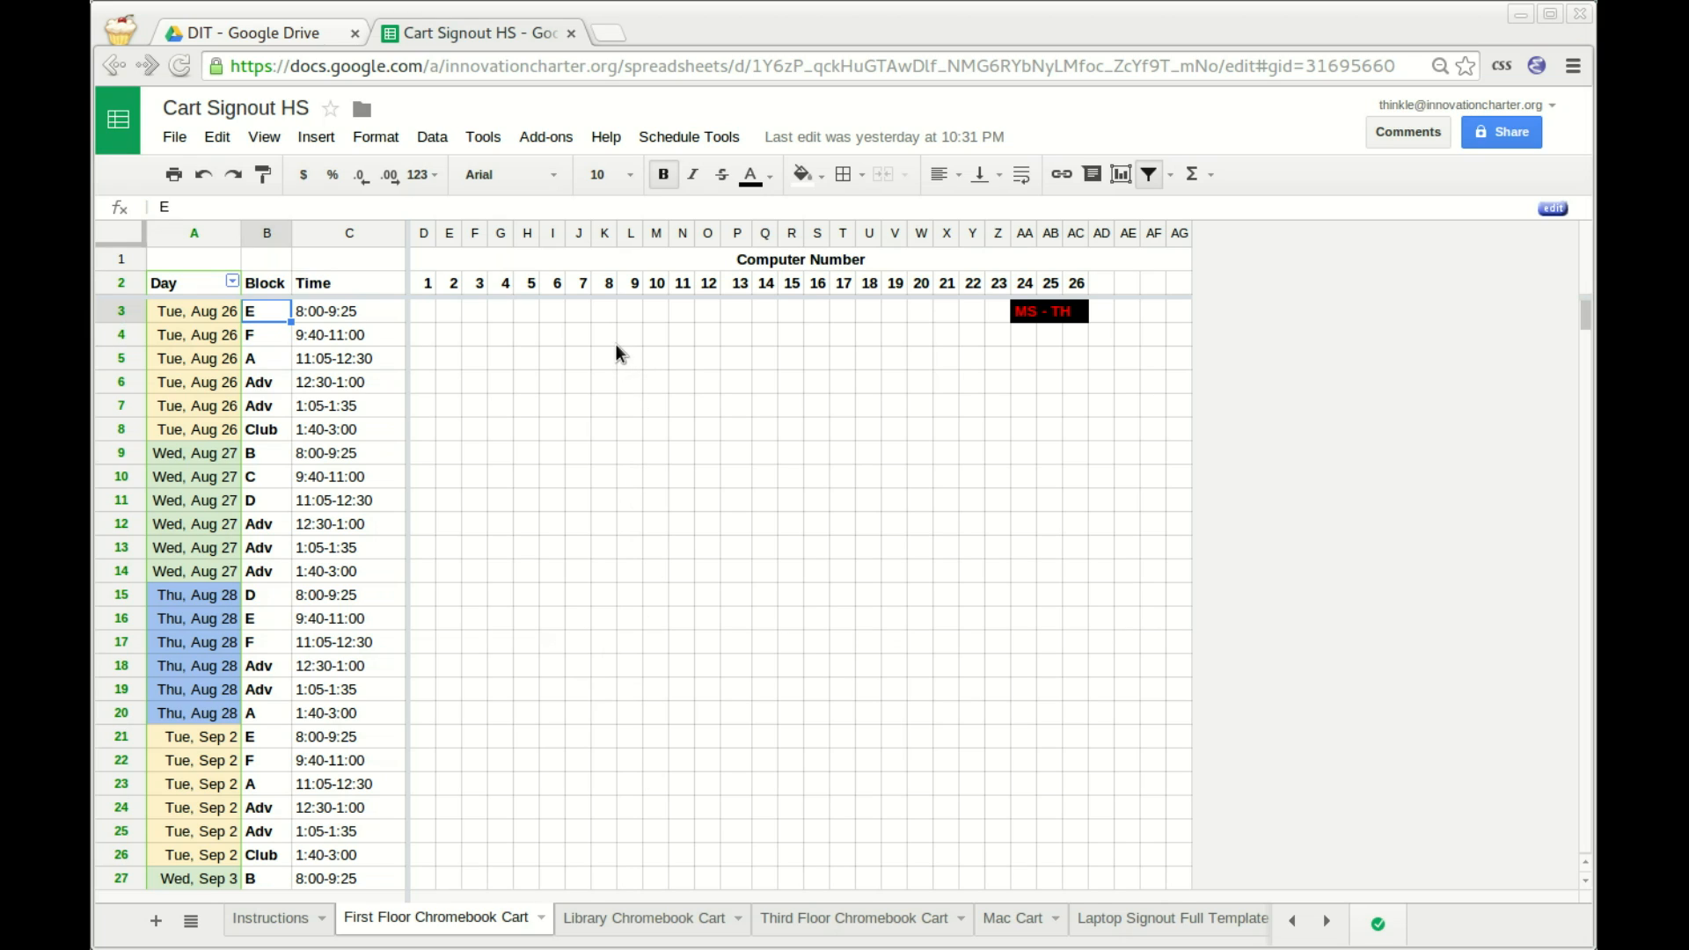
key(Right)
key(Right)
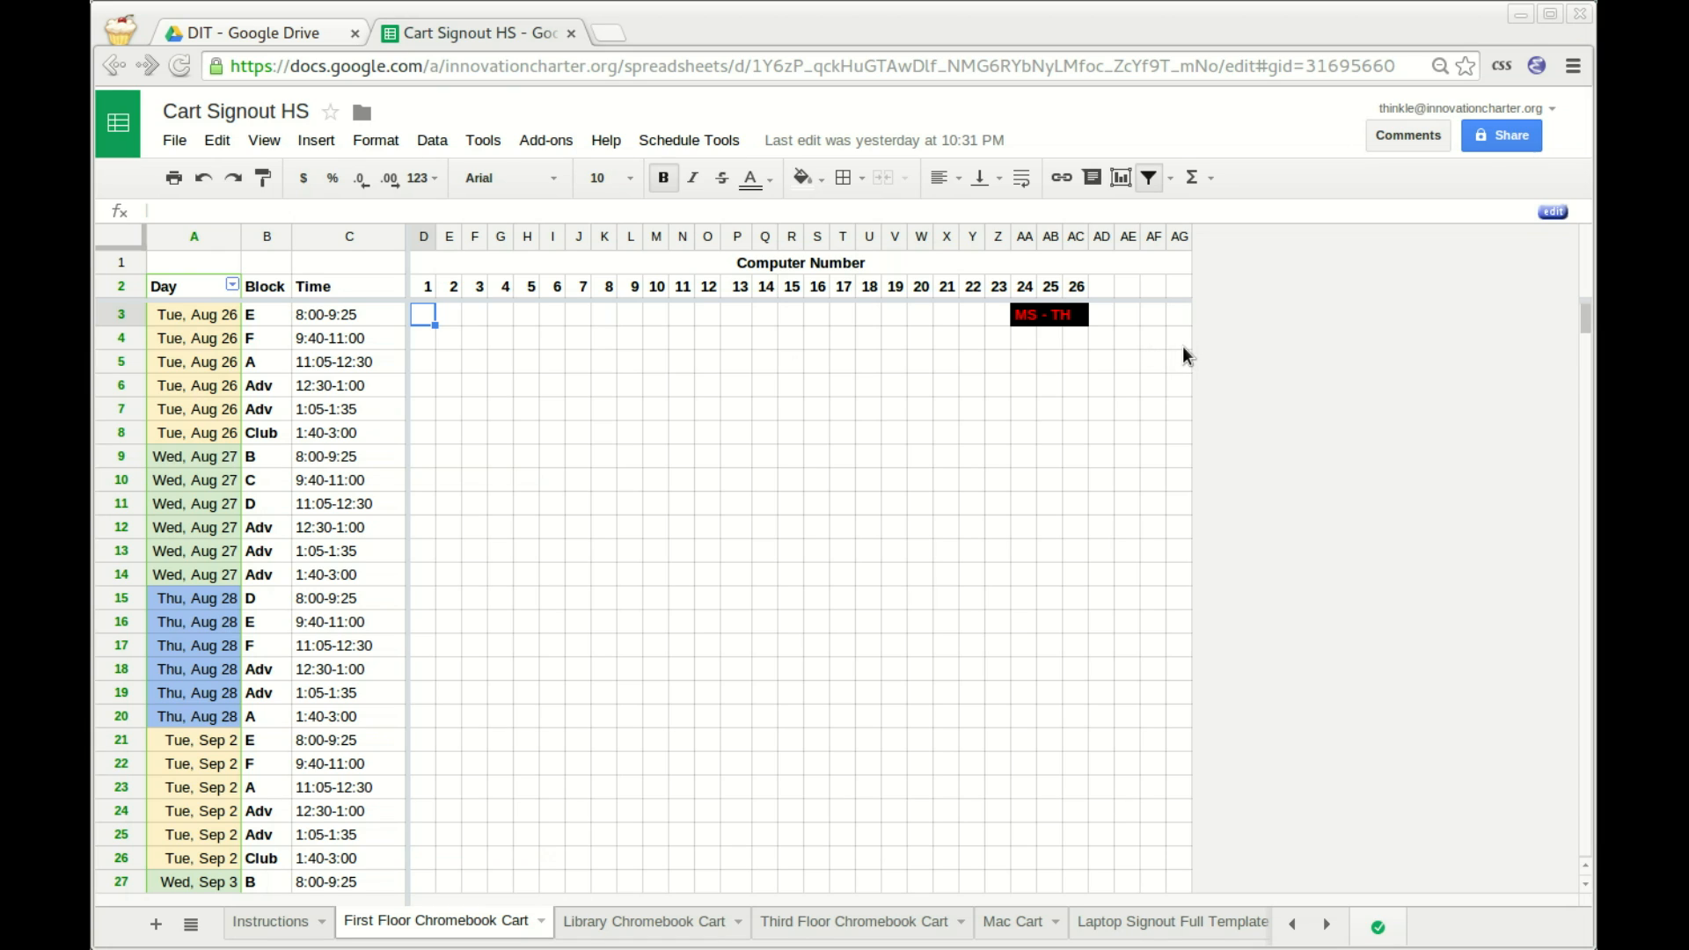
key(shift+Right)
key(shift+Right)
key(shift+Right)
key(shift+Right)
key(shift+Right)
key(shift+Right)
key(shift+Right)
key(shift+Right)
key(shift+Right)
key(shift+Right)
key(shift+Right)
key(shift+Right)
key(shift+Right)
key(shift+Right)
key(shift+Right)
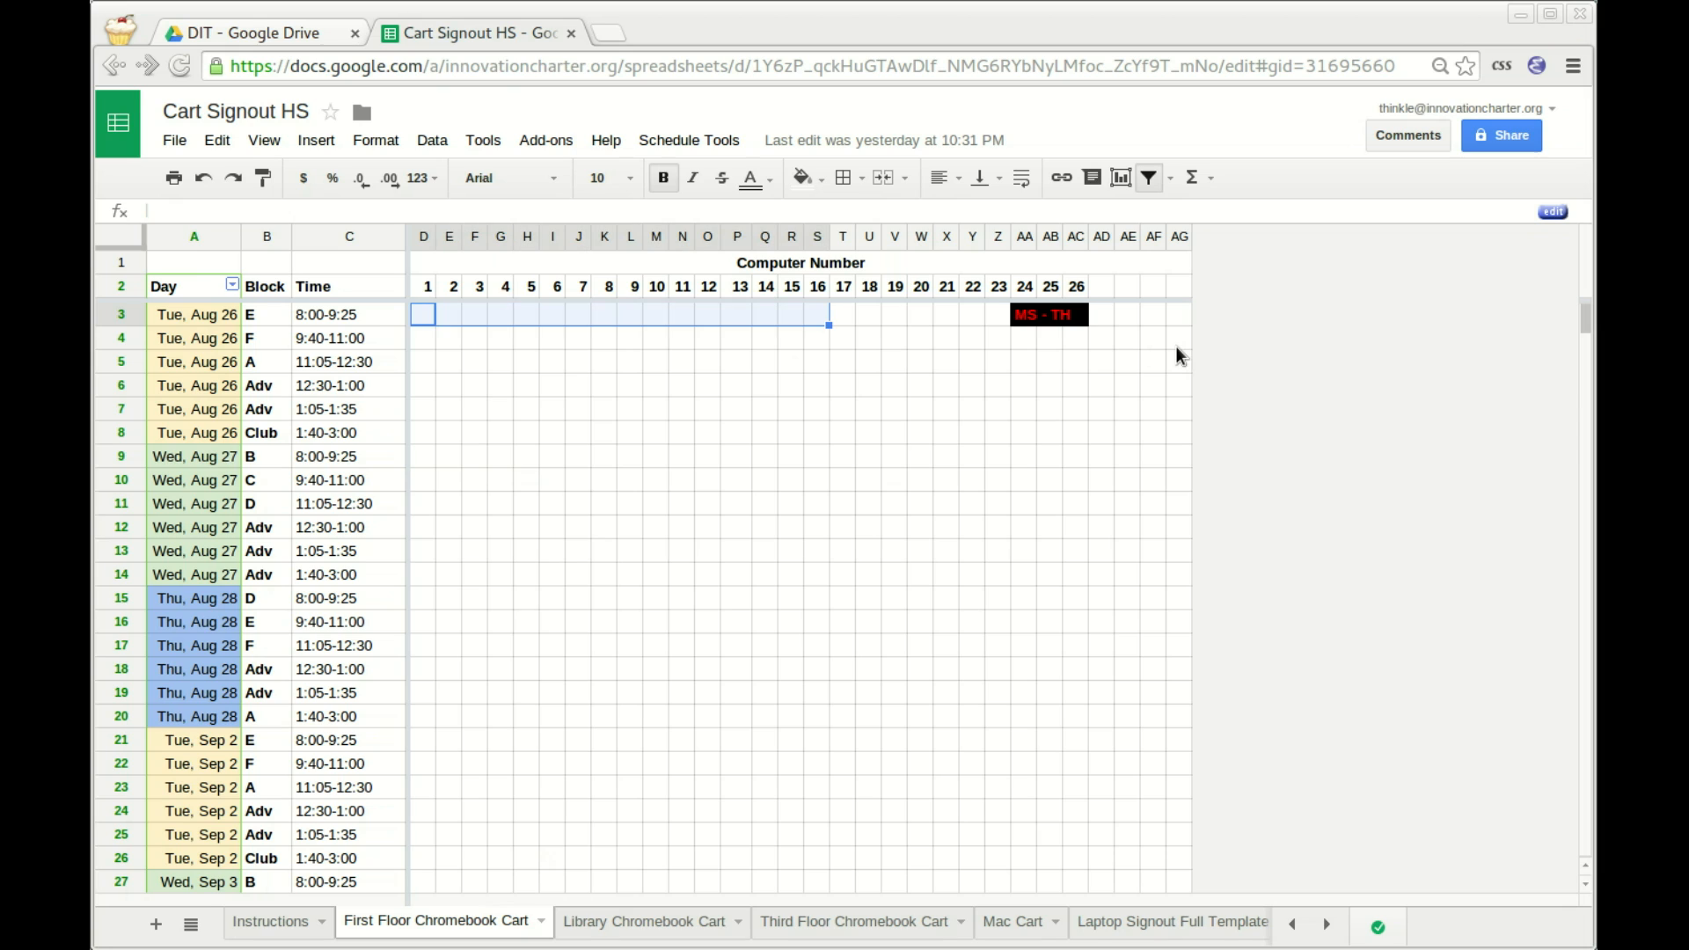
key(shift+Left)
key(shift+Left)
key(shift+Left)
key(shift+Left)
key(shift+Left)
key(shift+Left)
key(shift+Left)
key(shift+Left)
key(shift+Left)
key(shift+Left)
key(shift+Left)
key(shift+Left)
key(shift+Left)
key(shift+Left)
key(shift+Left)
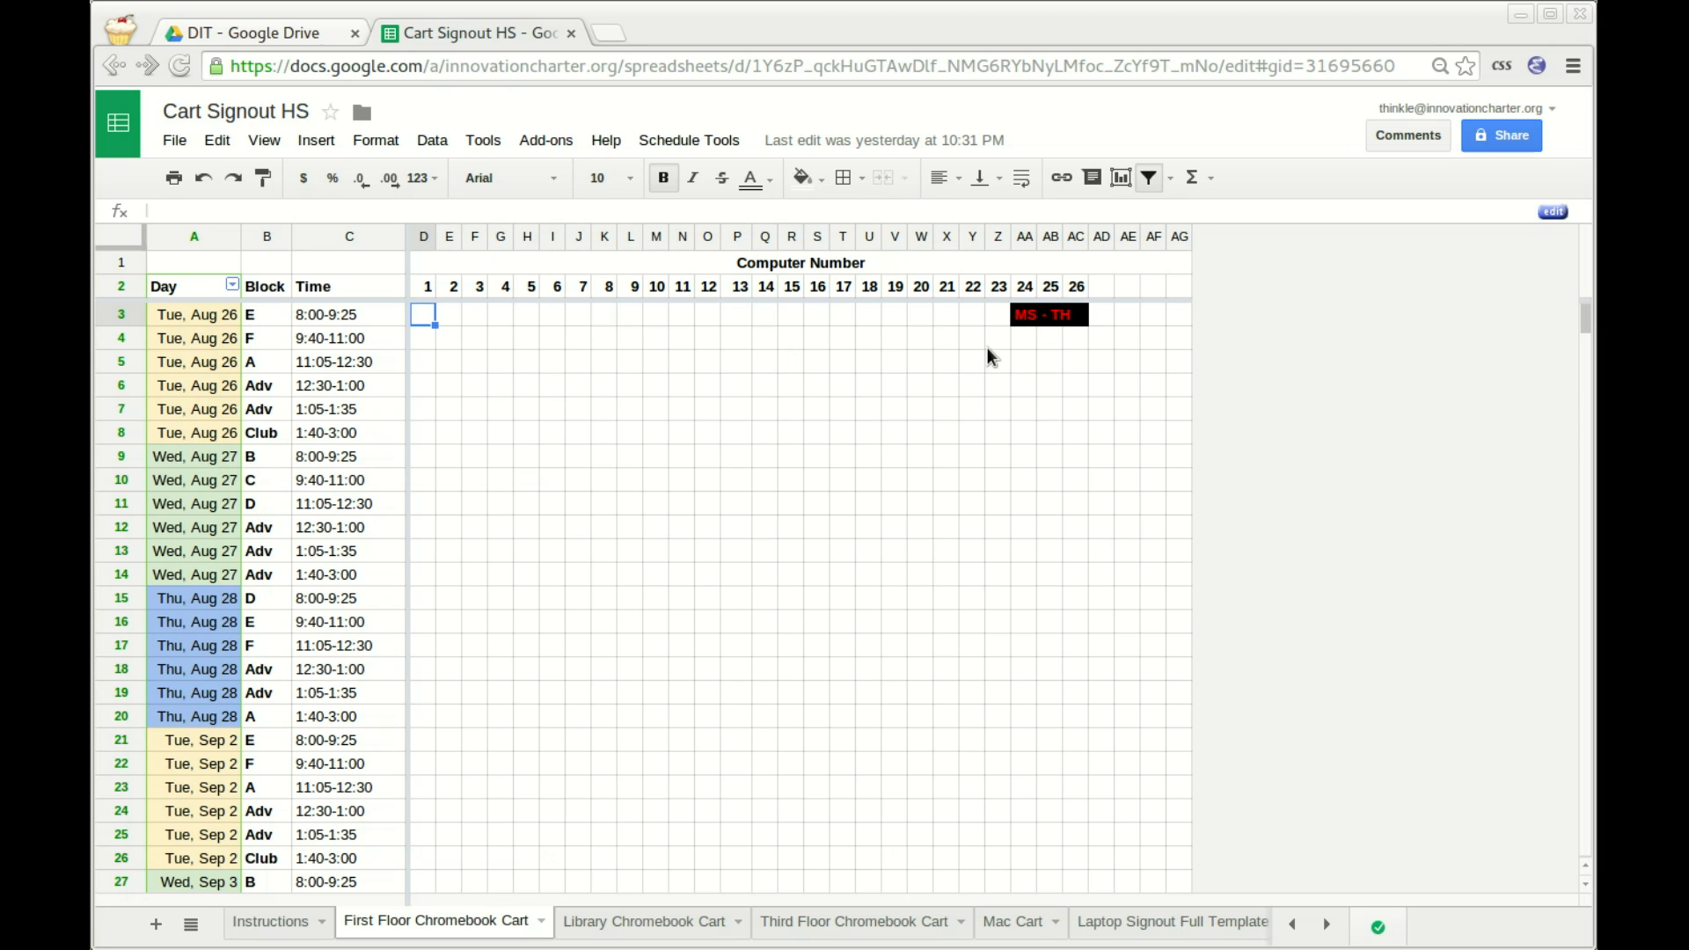
key(shift+Right)
key(shift+Right)
key(shift+Right)
key(shift+Right)
key(shift+Right)
key(shift+Right)
key(shift+Right)
key(shift+Right)
key(shift+Right)
key(shift+Right)
key(shift+Right)
key(shift+Right)
key(shift+Right)
key(shift+Right)
key(shift+Right)
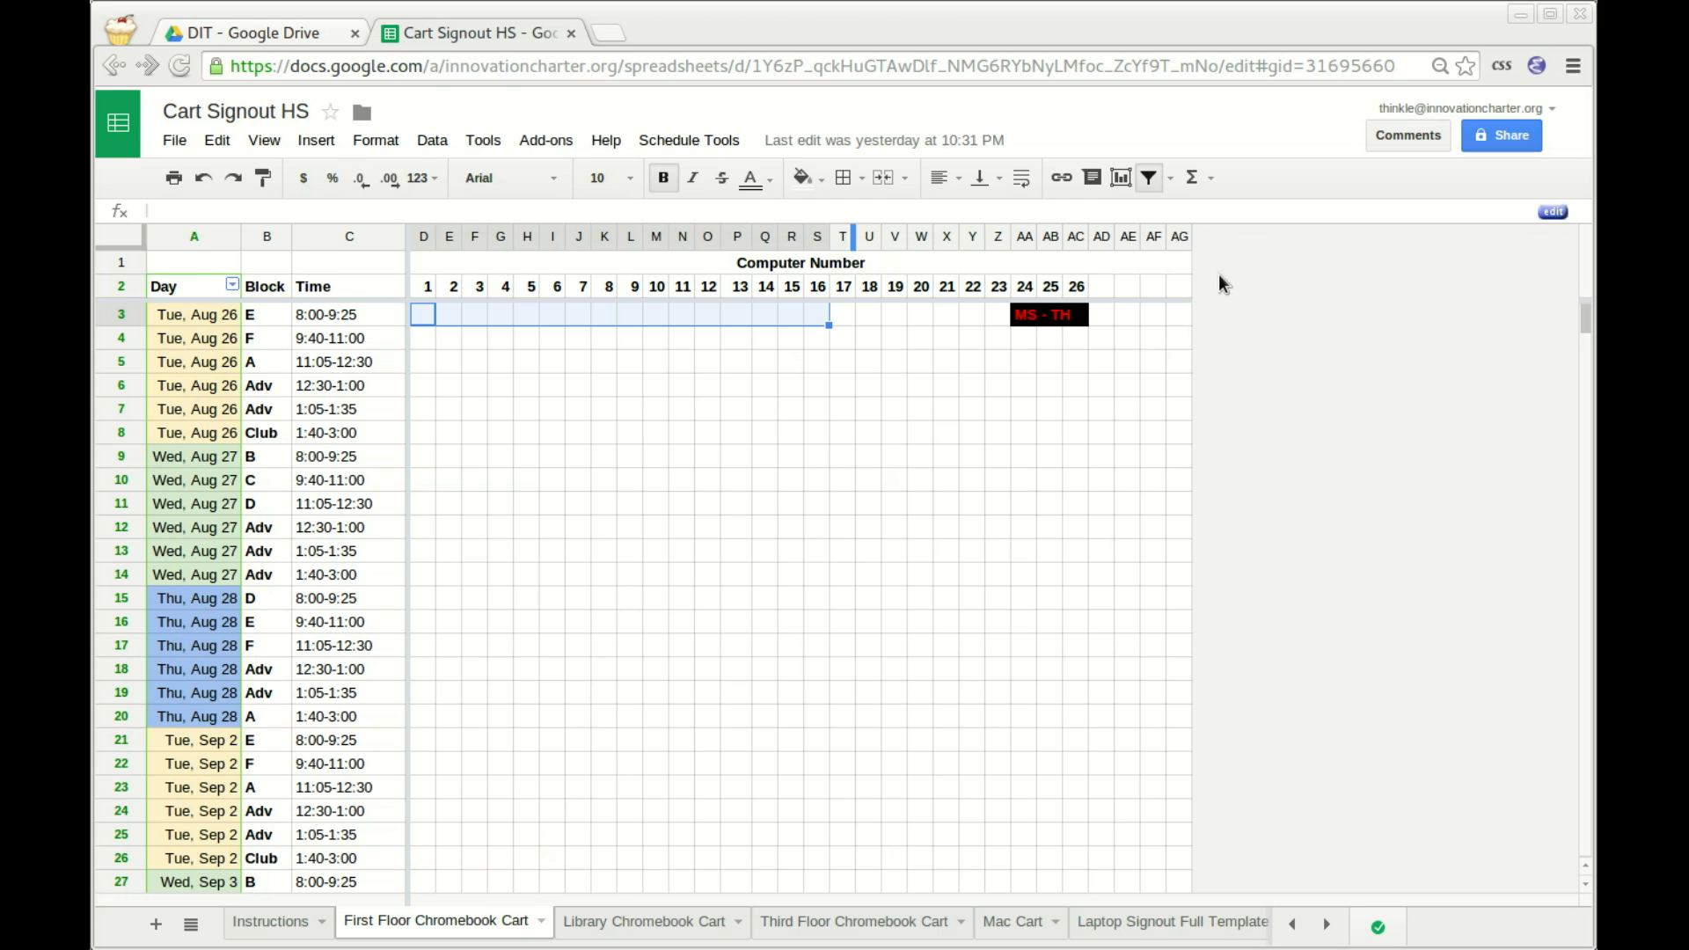
click(883, 178)
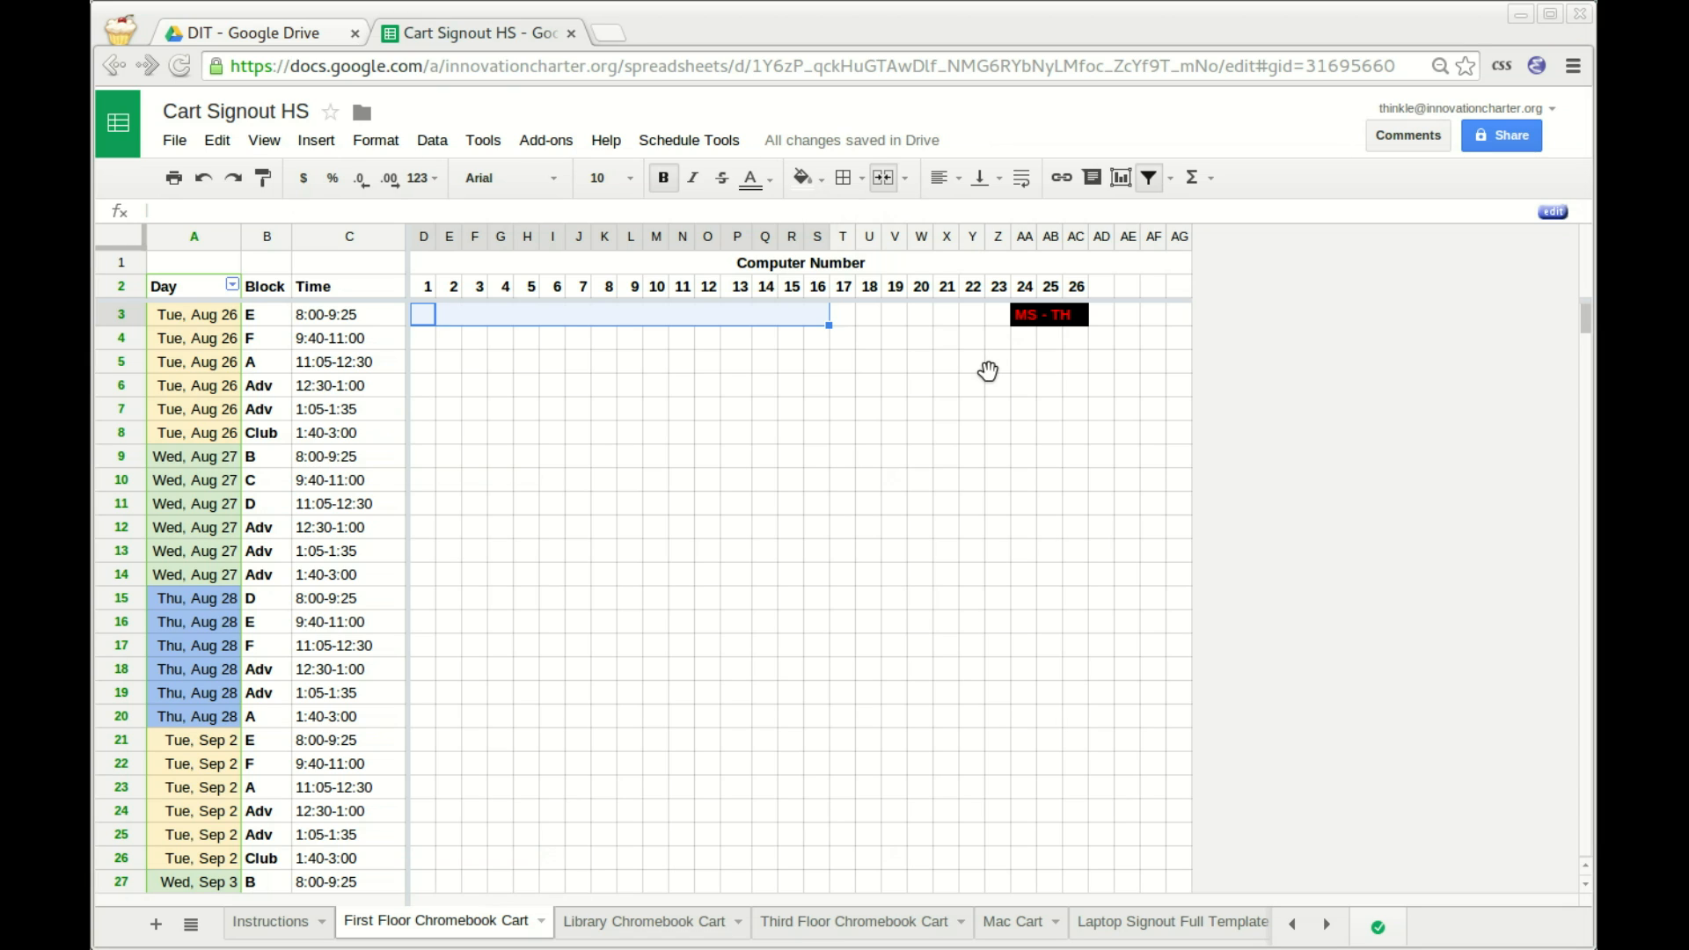
Enter RS - TH in the merged computers 1–16 cell on row 3.
text(RS - TH)
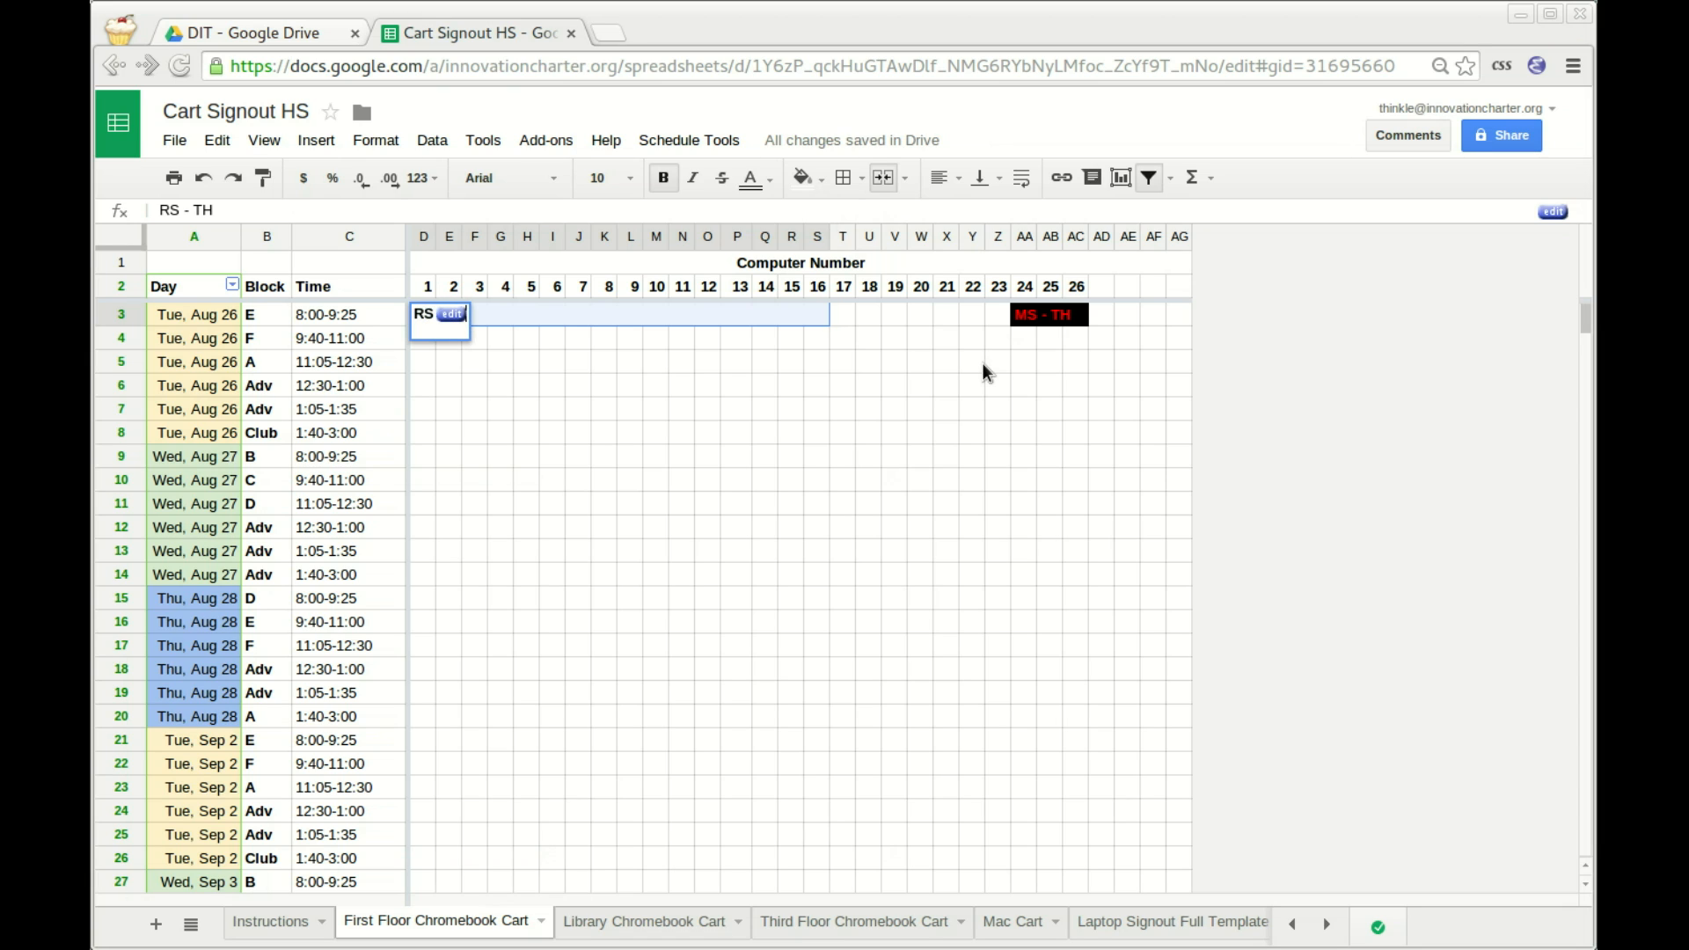
key(Return)
key(Up)
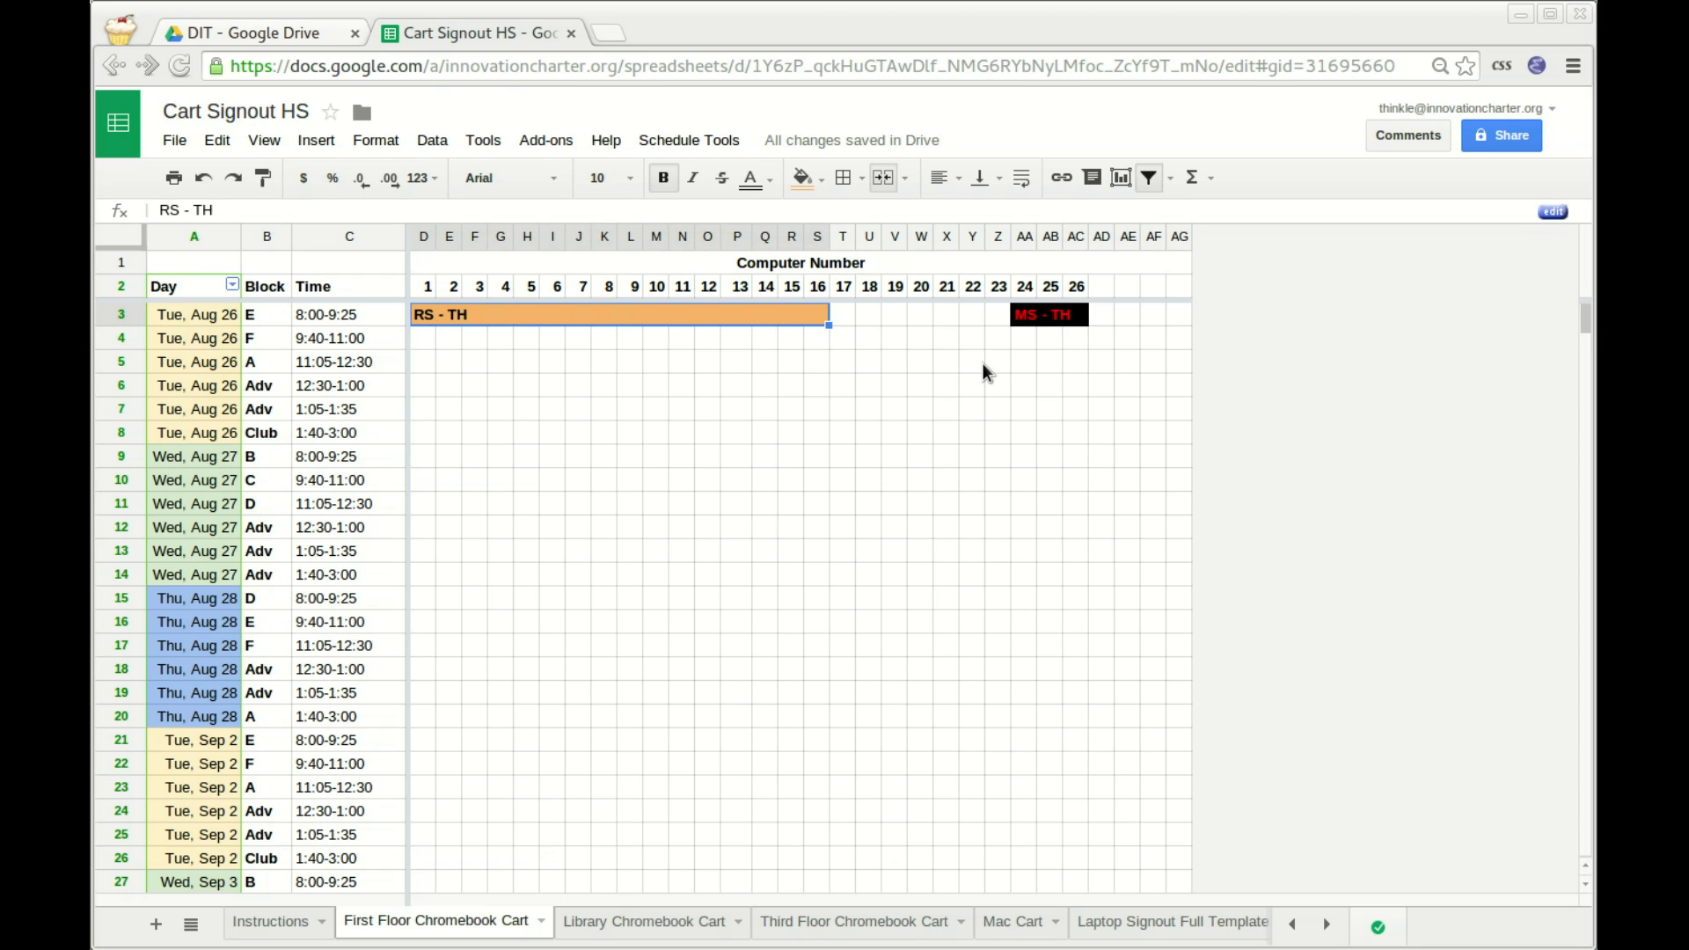
Merge computers 17–23 (T3:Z3) and enter RS - KH there.
key(Down)
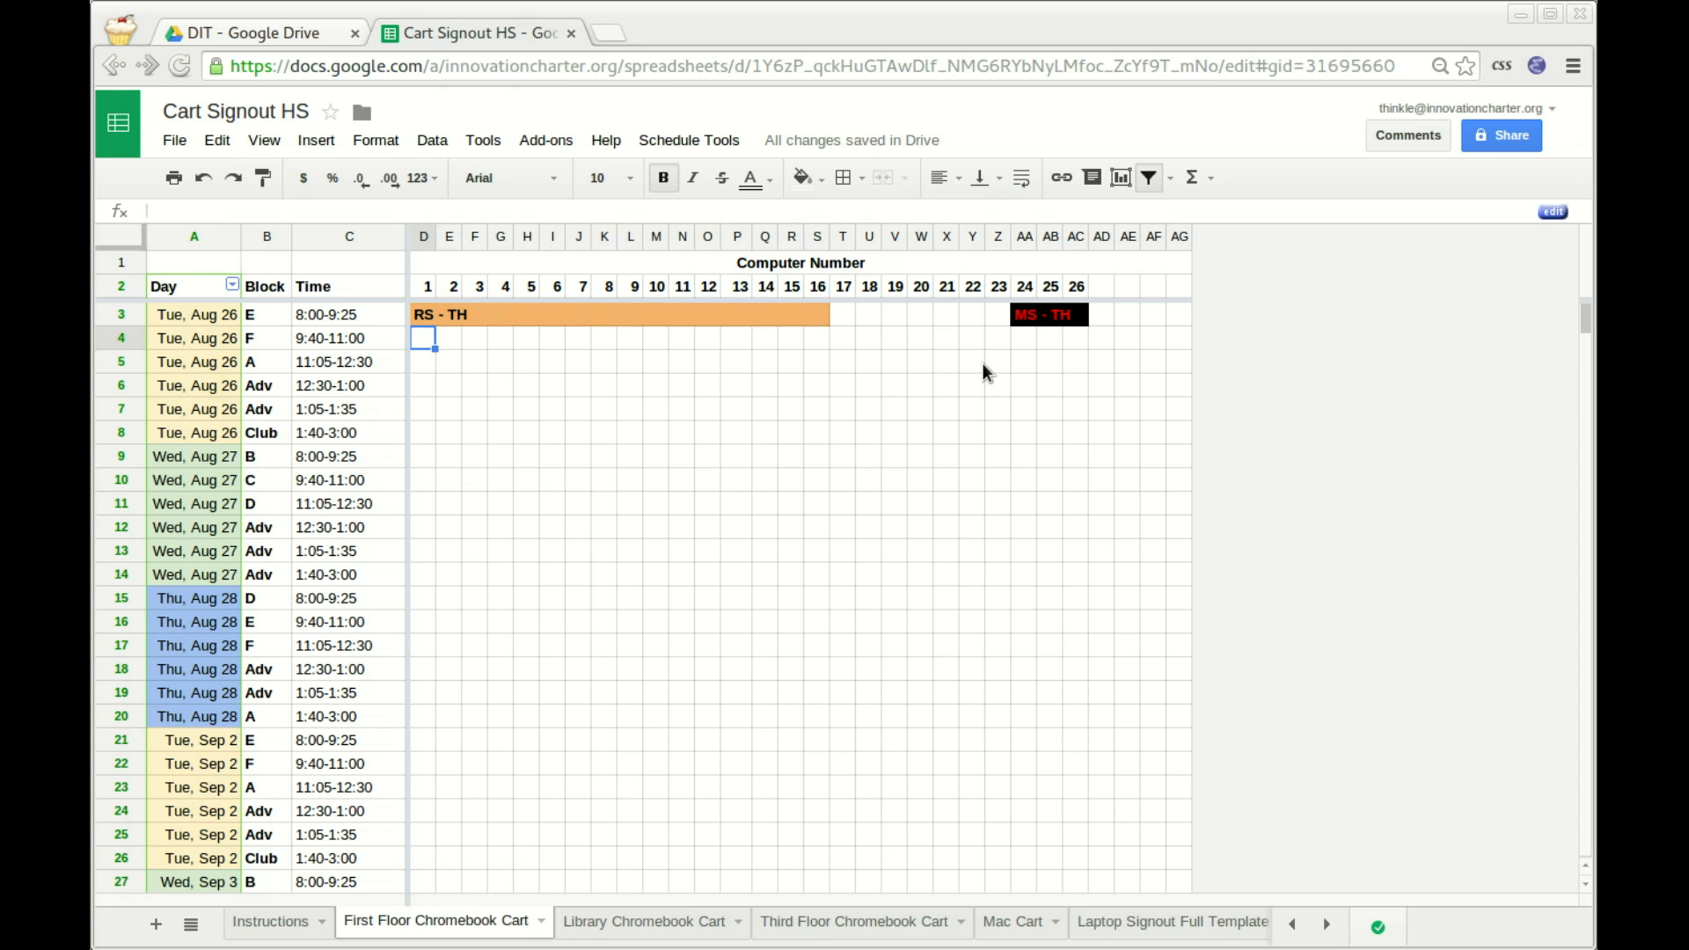
key(Up)
key(Right)
key(shift+Right)
key(shift+Right)
key(shift+Right)
key(shift+Right)
key(shift+Right)
key(shift+Right)
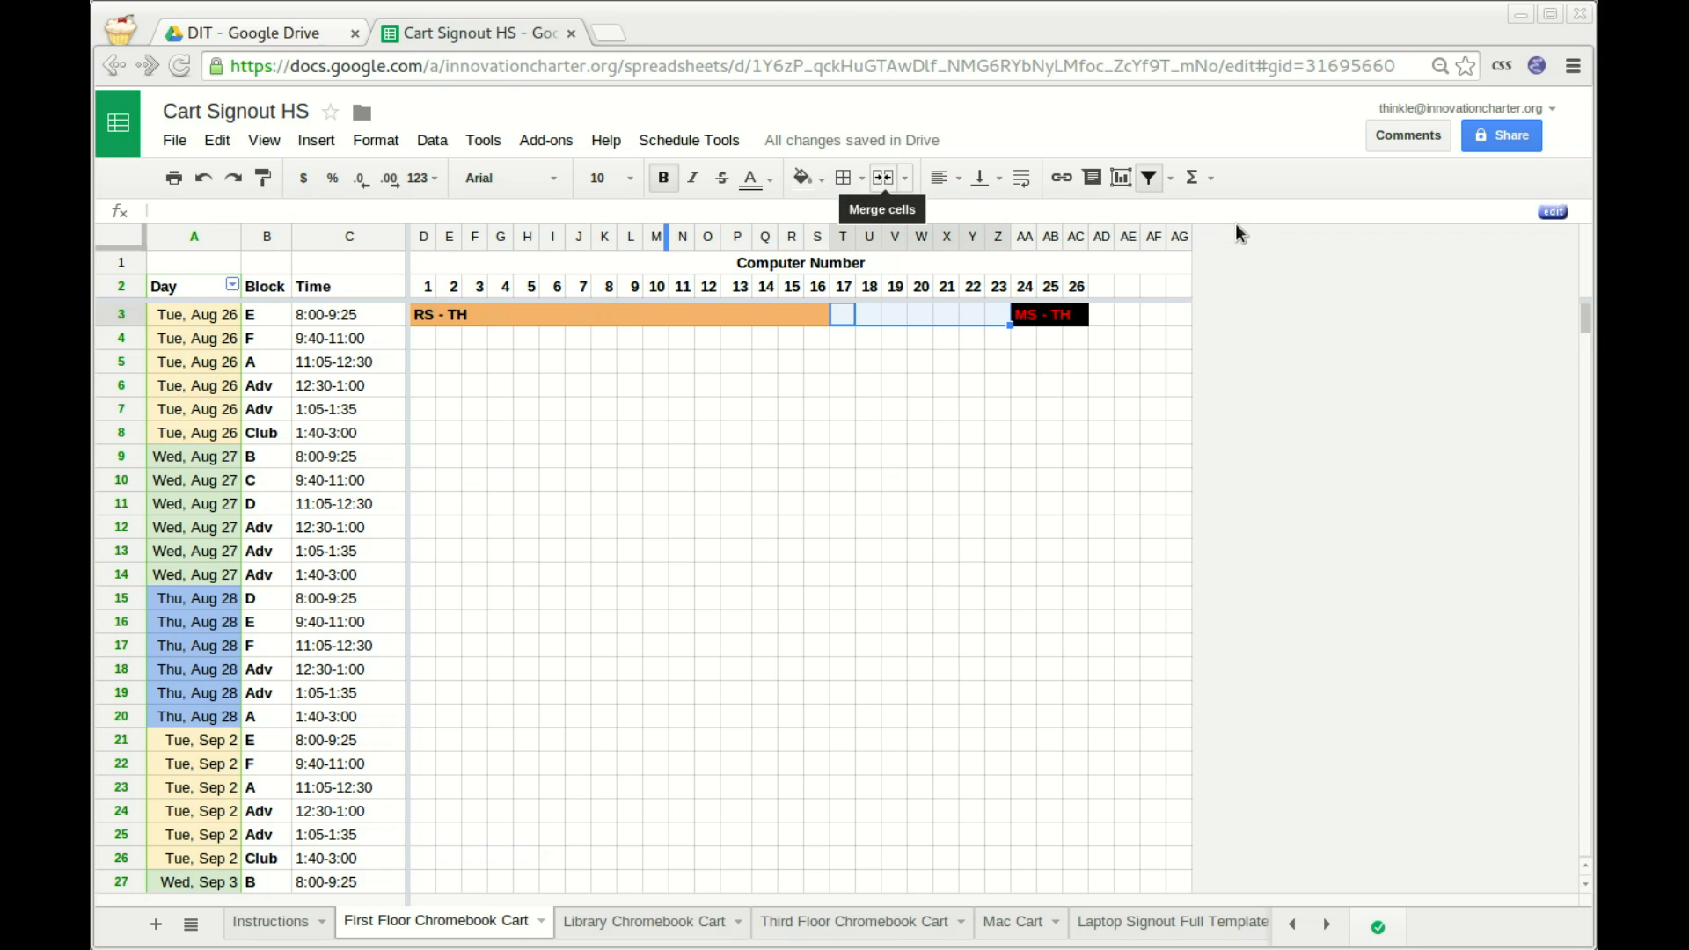
click(882, 176)
text(RS -)
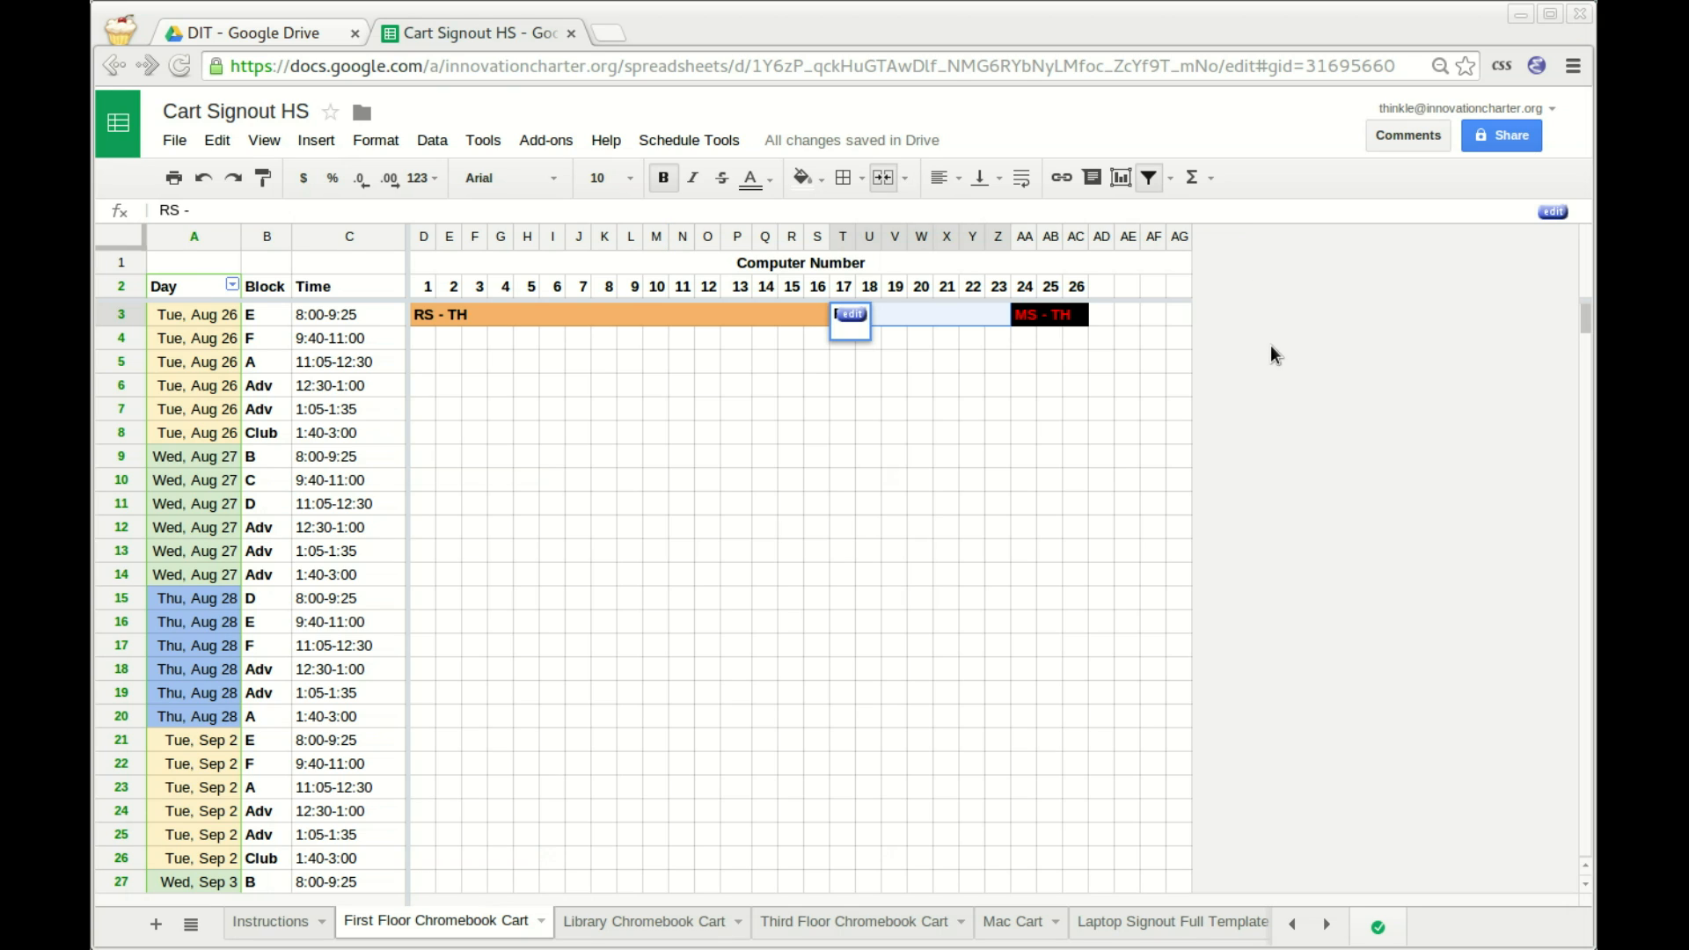
text( KH)
key(Return)
Change the computers 1–16 entry to OUT - TH.
key(Left)
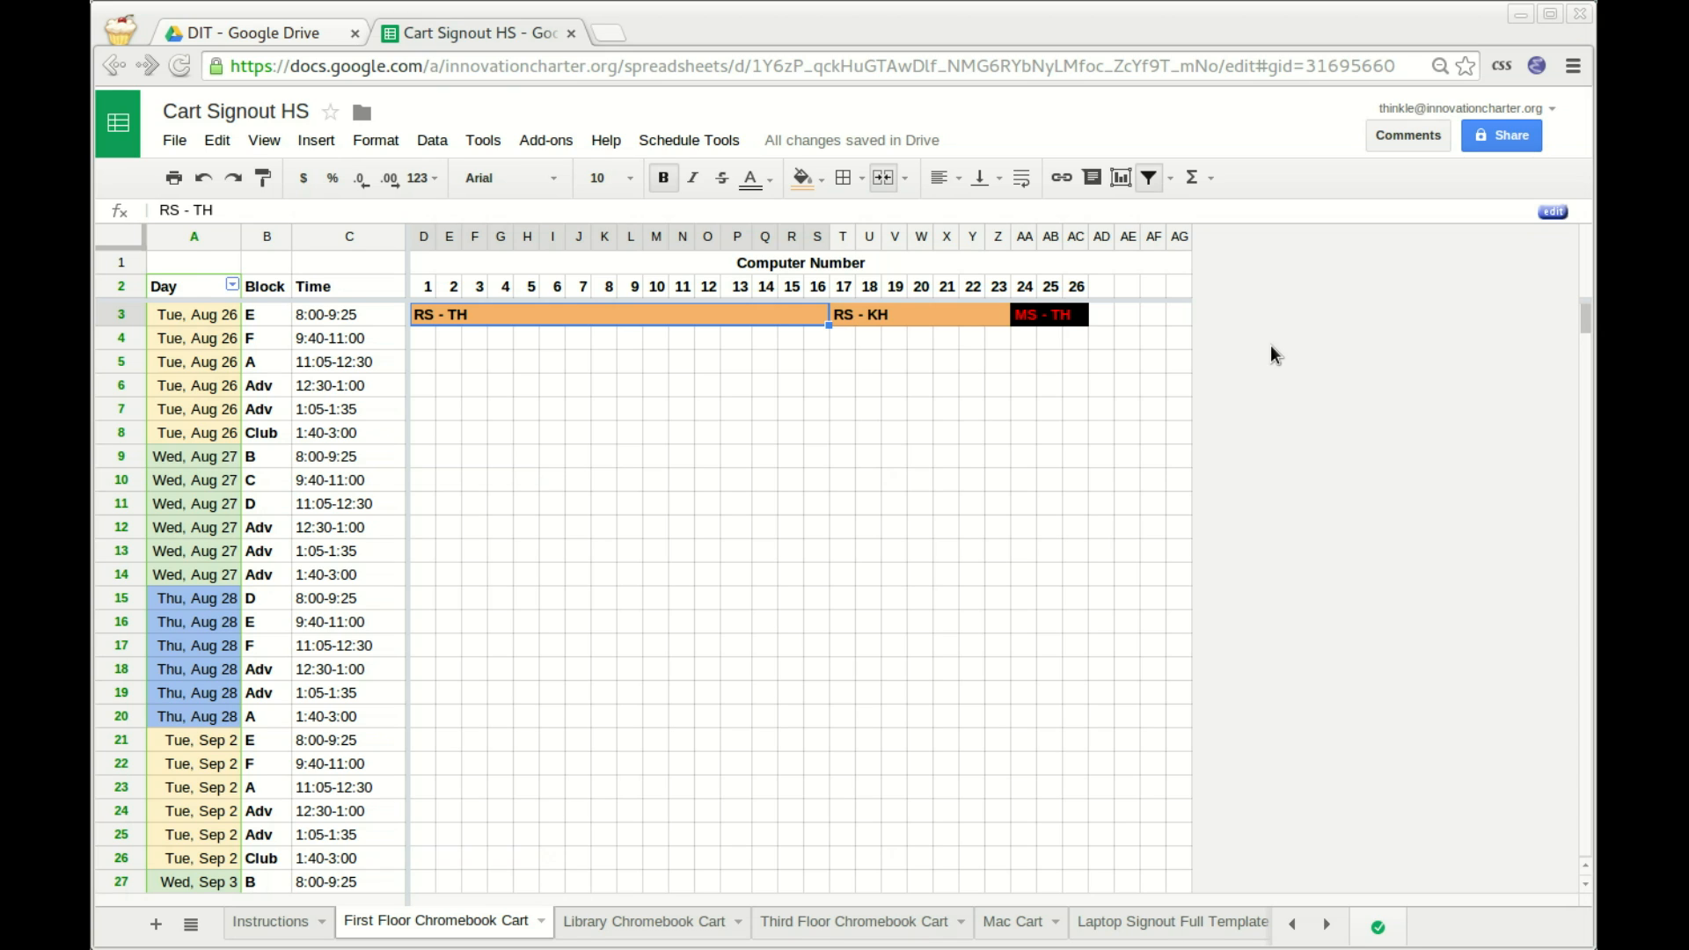
text(OUT - TH)
key(Return)
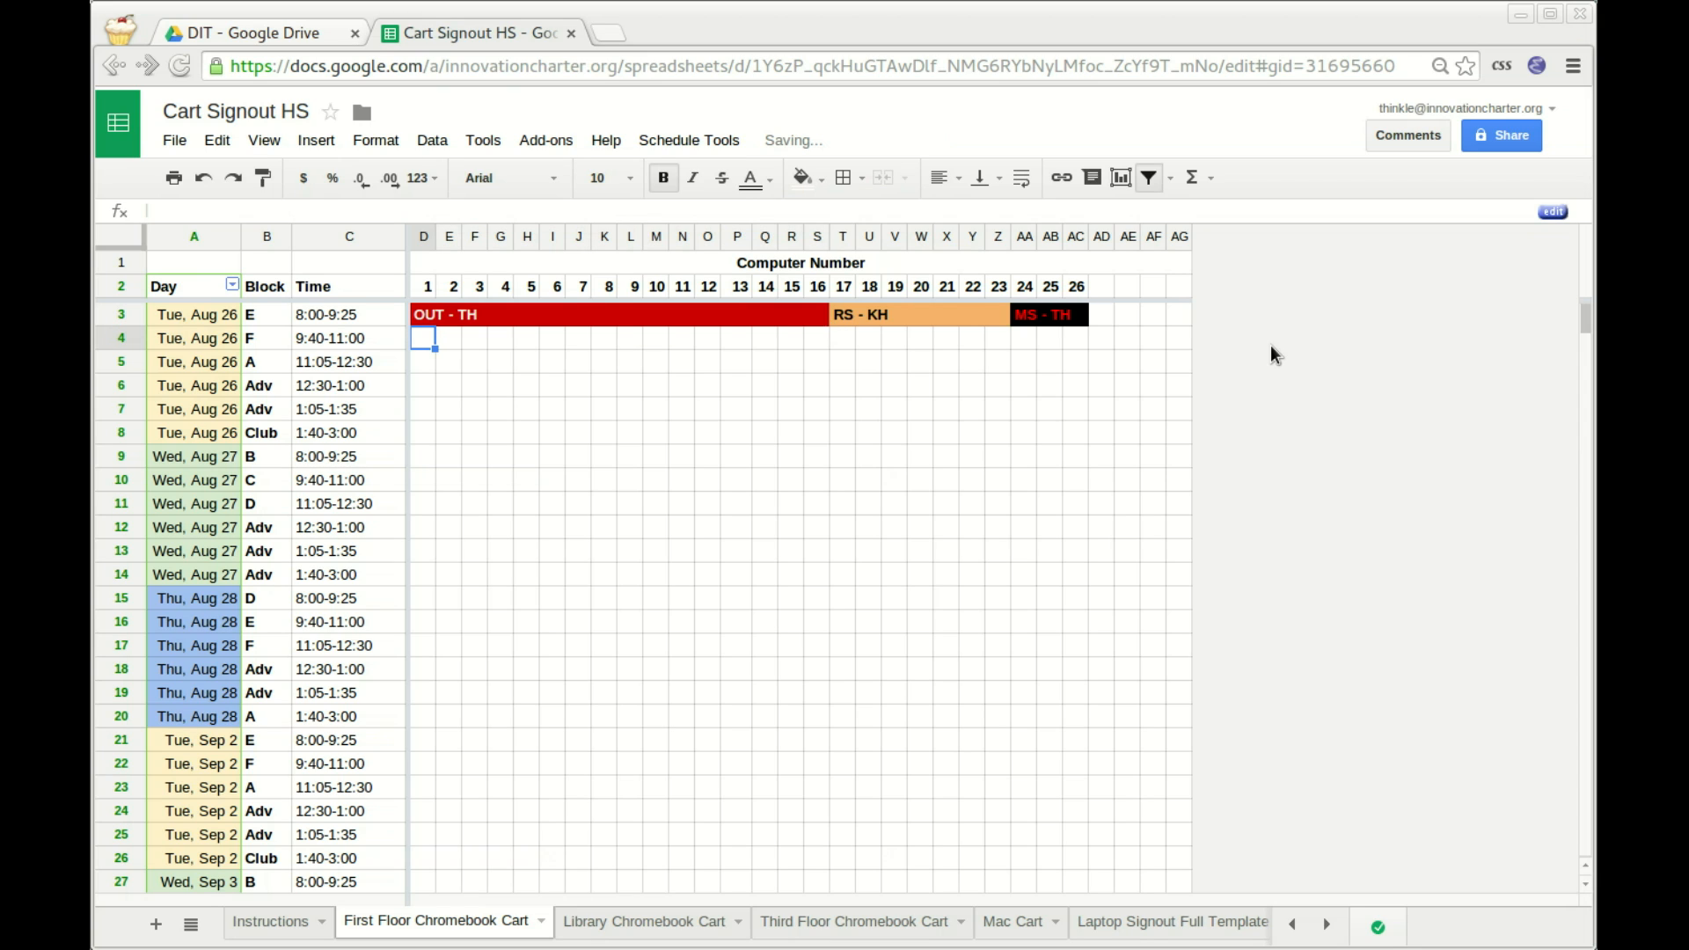
Change computers 1–16 on row 3 back to RS - TH and unmerge that cell.
key(Up)
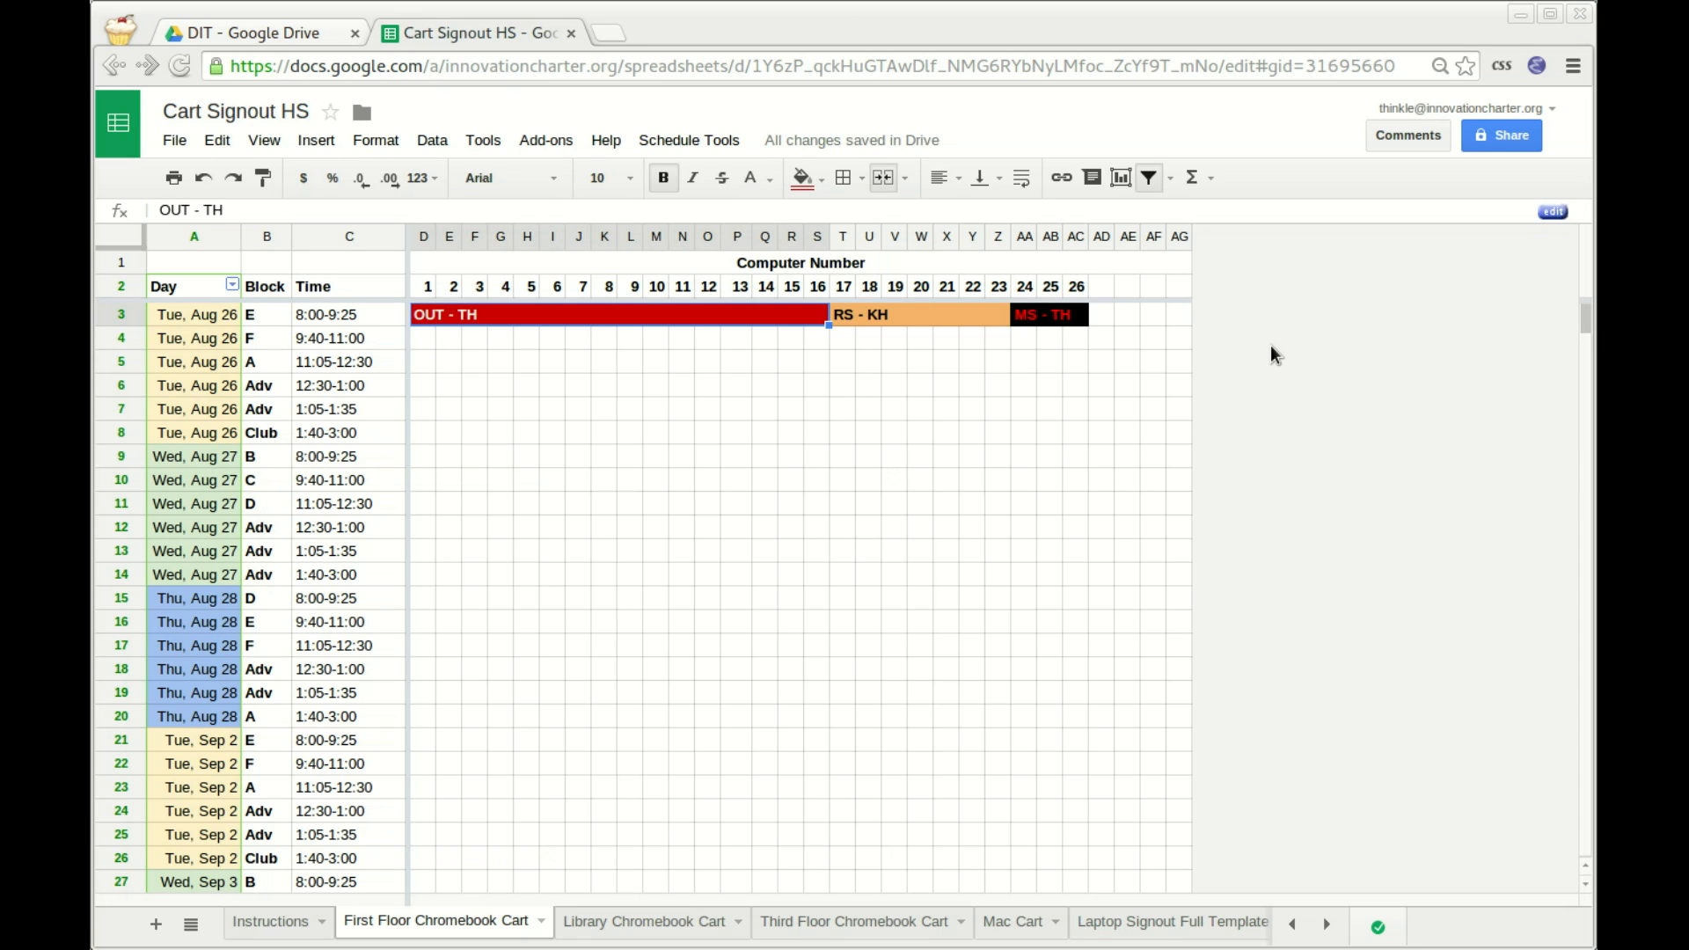
key(Down)
key(Up)
text(RS - TH)
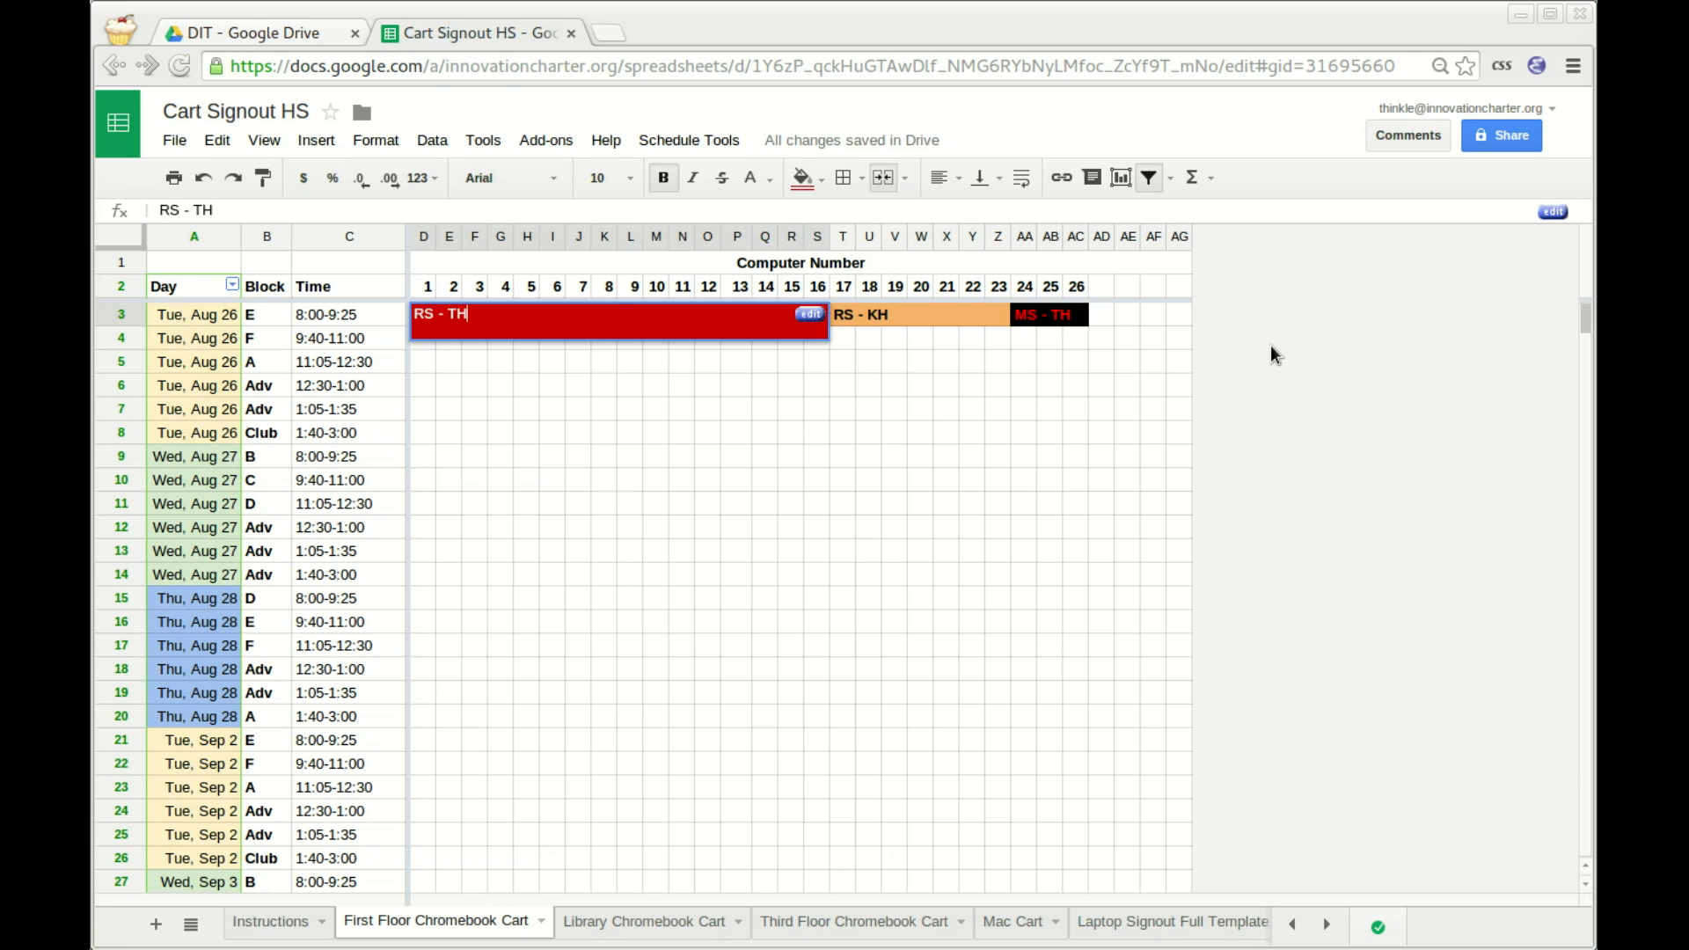
key(Return)
key(Up)
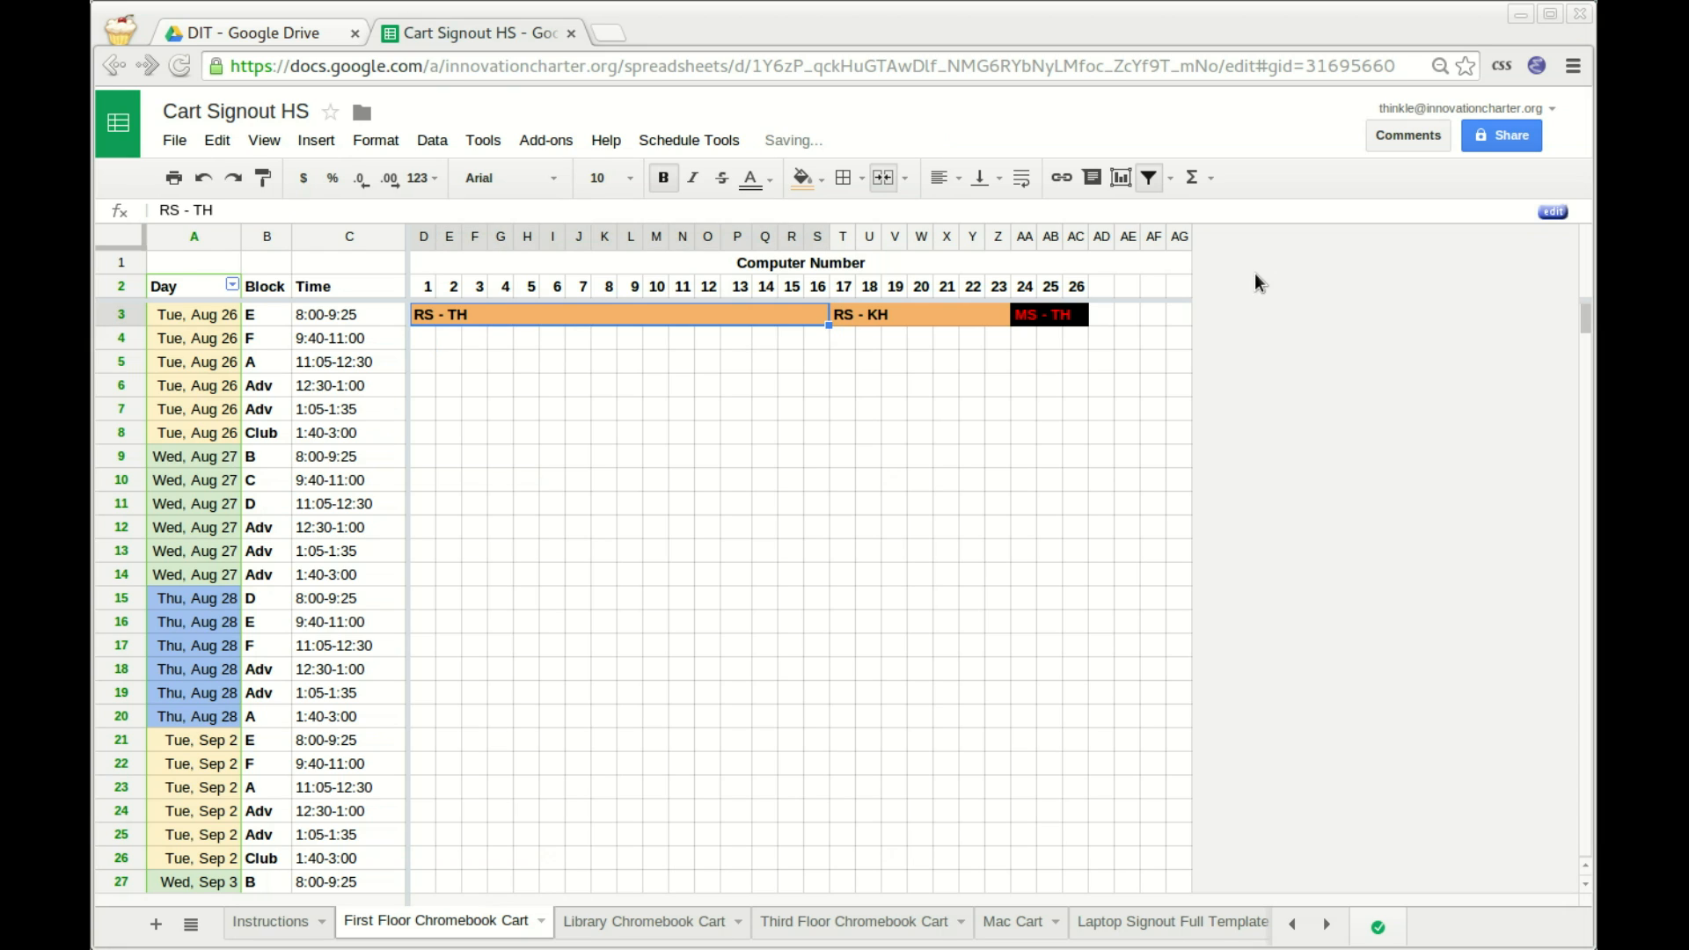
click(882, 176)
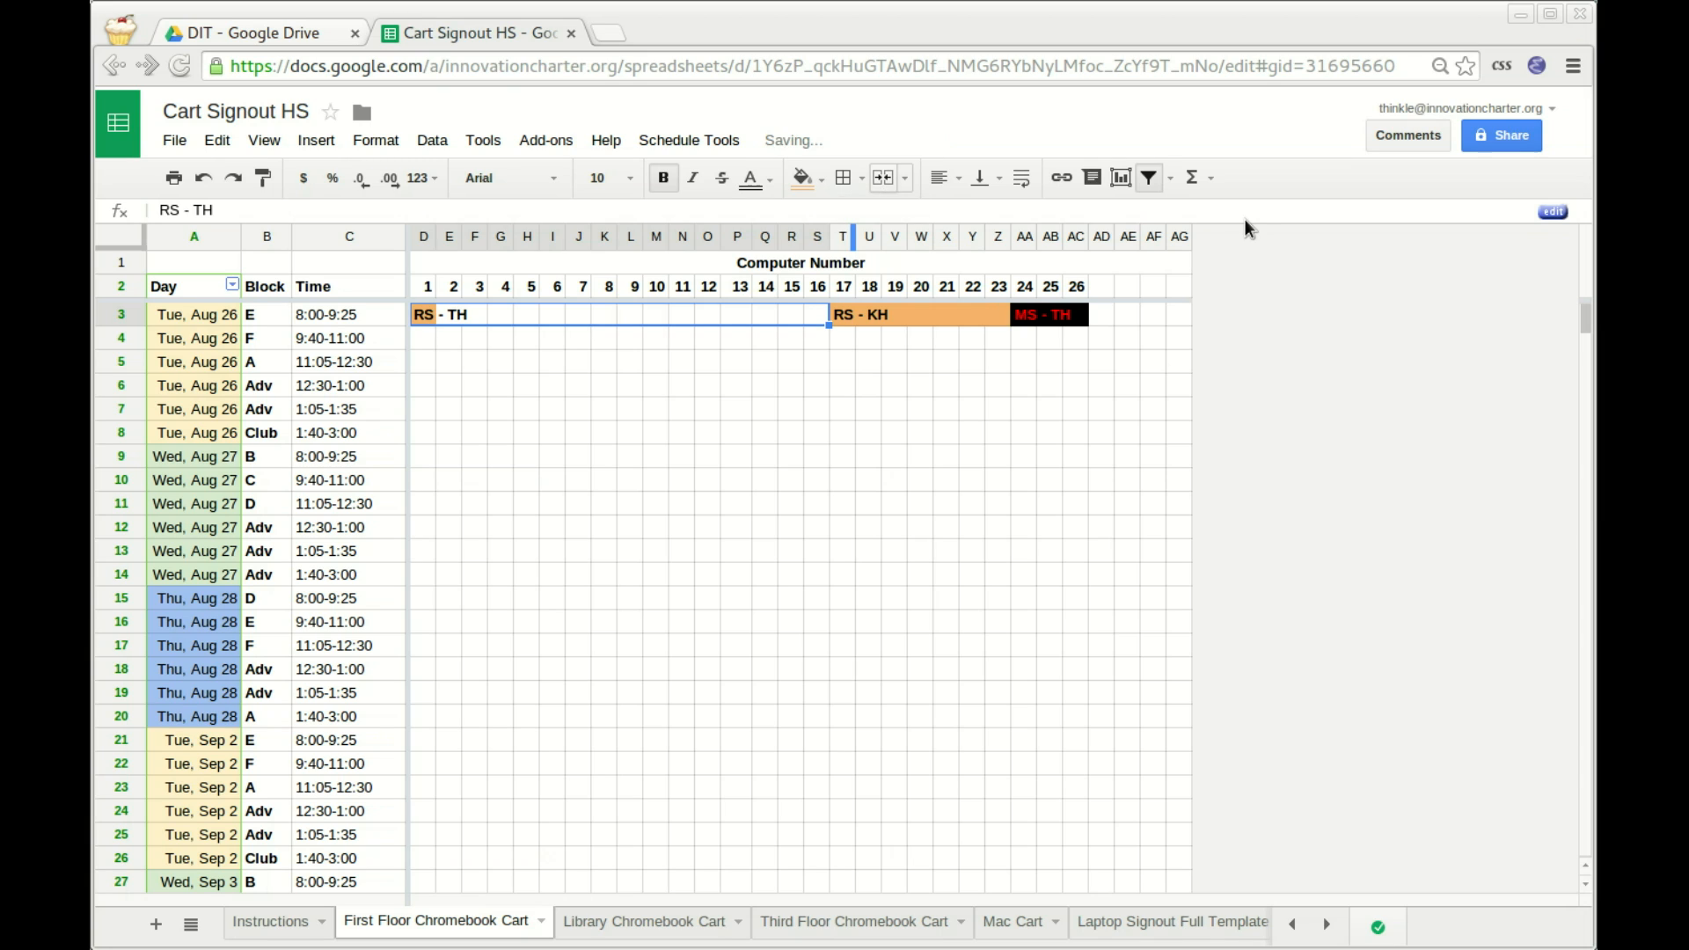
Enter DM - TH for computer 10 and merge computers 1–9 on row 3.
key(Right)
key(Right)
key(Right)
key(Right)
key(Right)
key(Right)
key(Right)
key(Right)
key(Right)
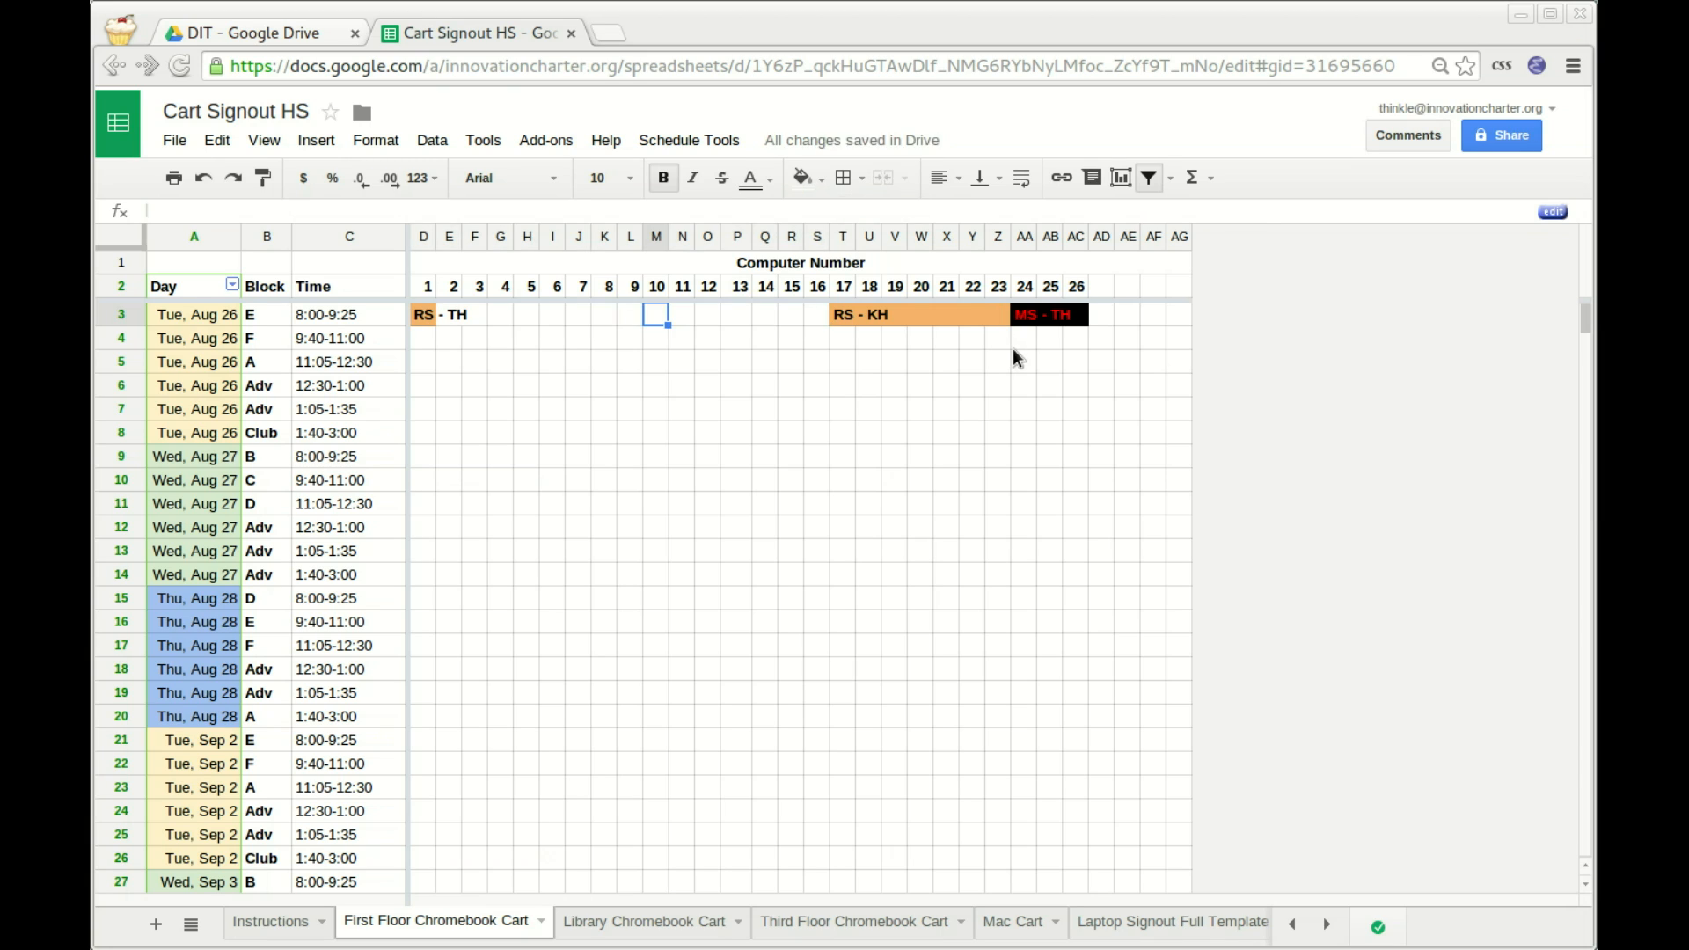
text(DM - TH)
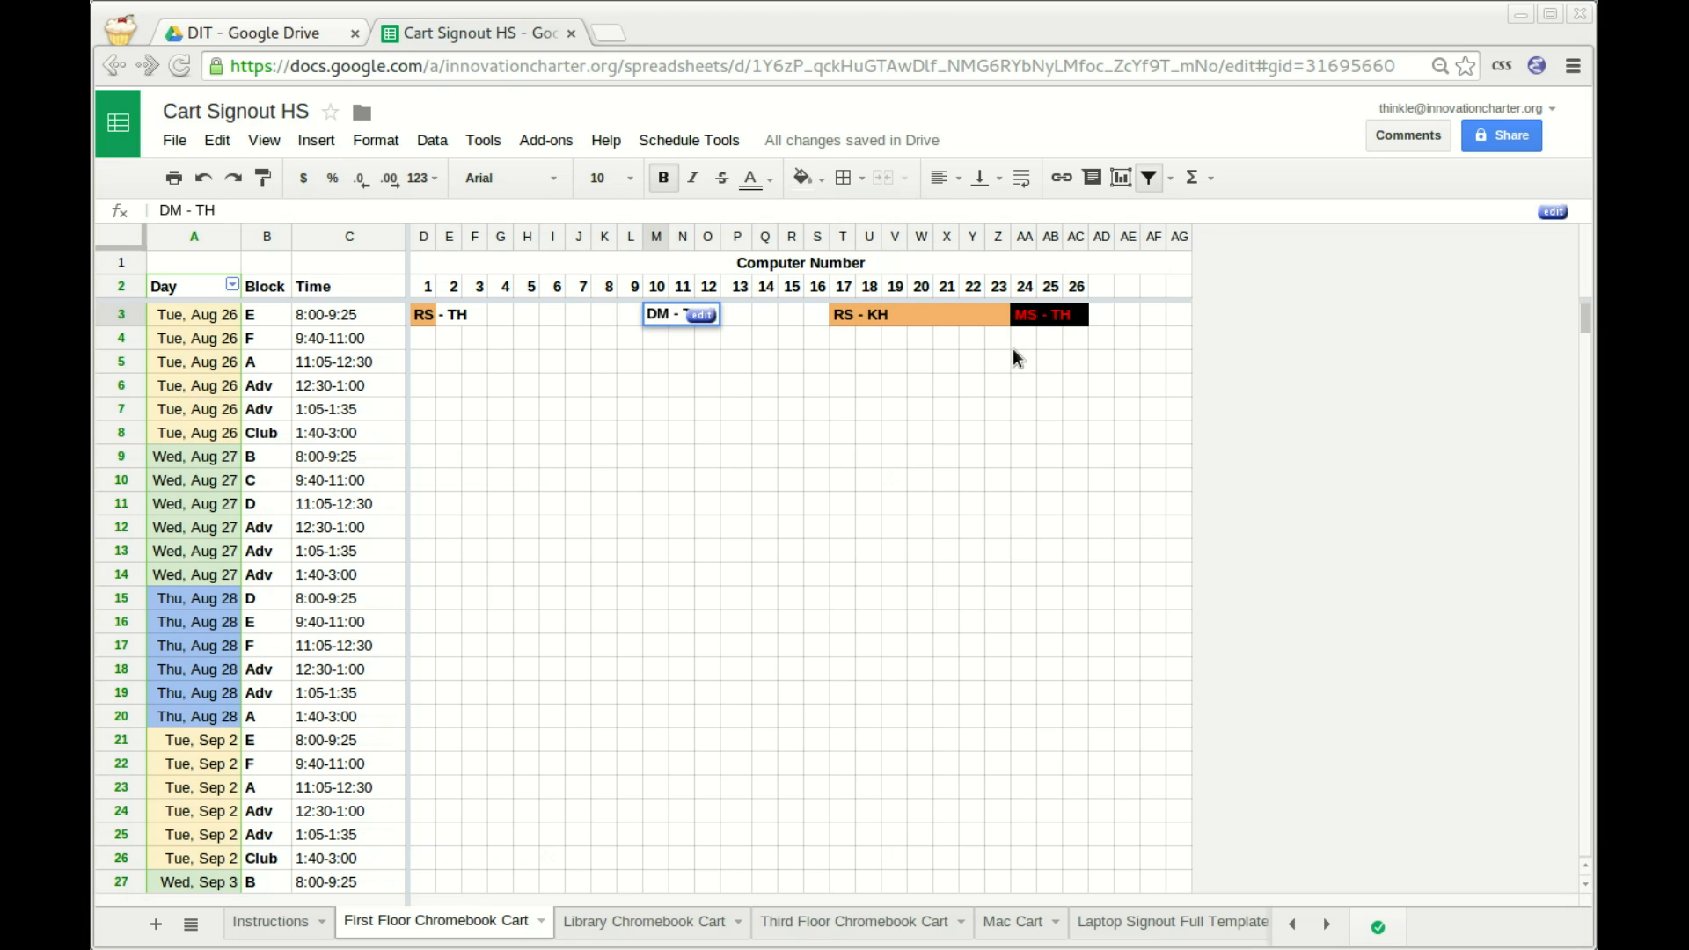
key(Return)
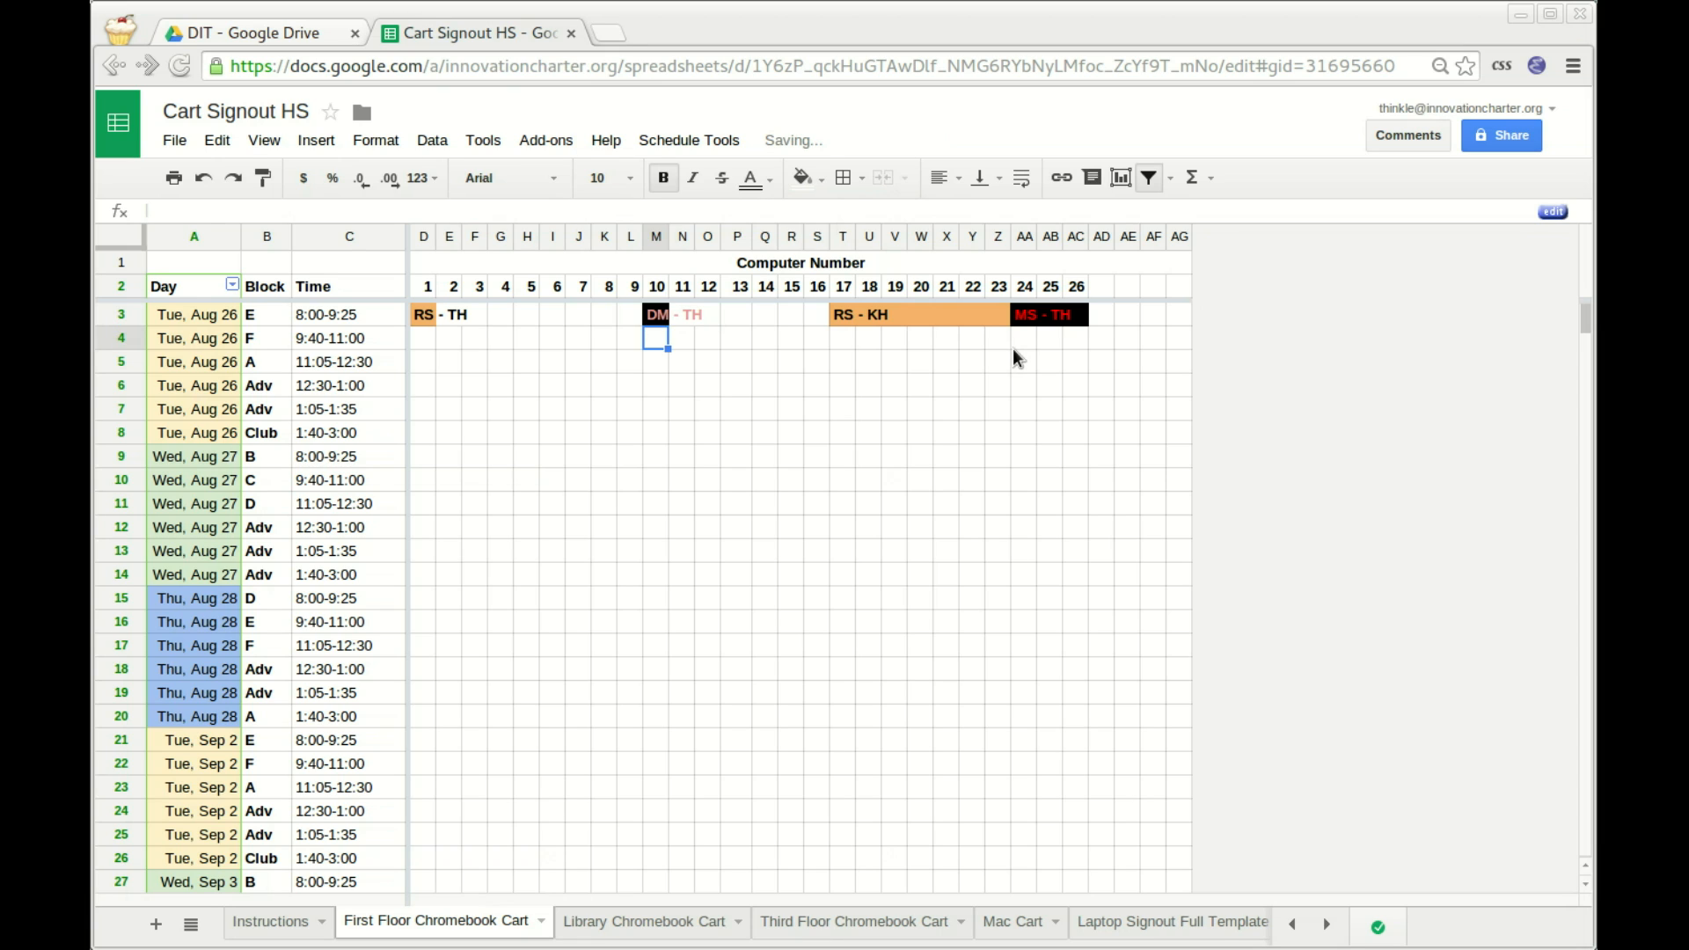
key(Up)
key(Left)
key(shift+Left)
key(shift+Left)
key(shift+Left)
key(shift+Left)
key(shift+Left)
key(shift+Left)
key(shift+Left)
key(shift+Left)
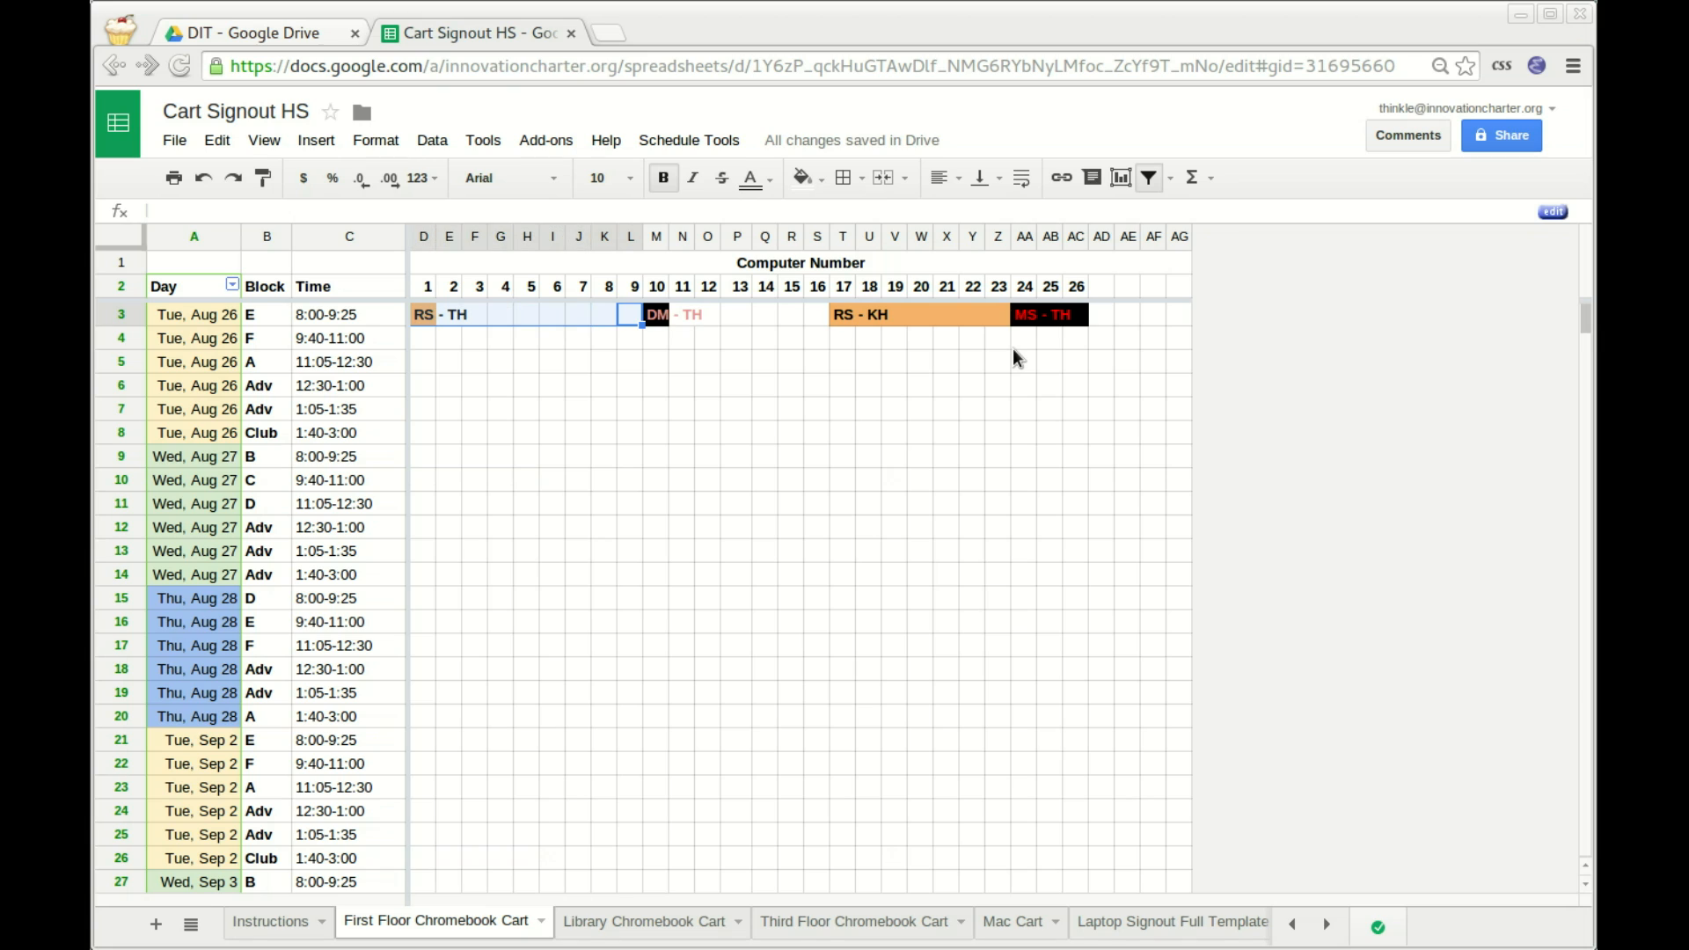
click(883, 177)
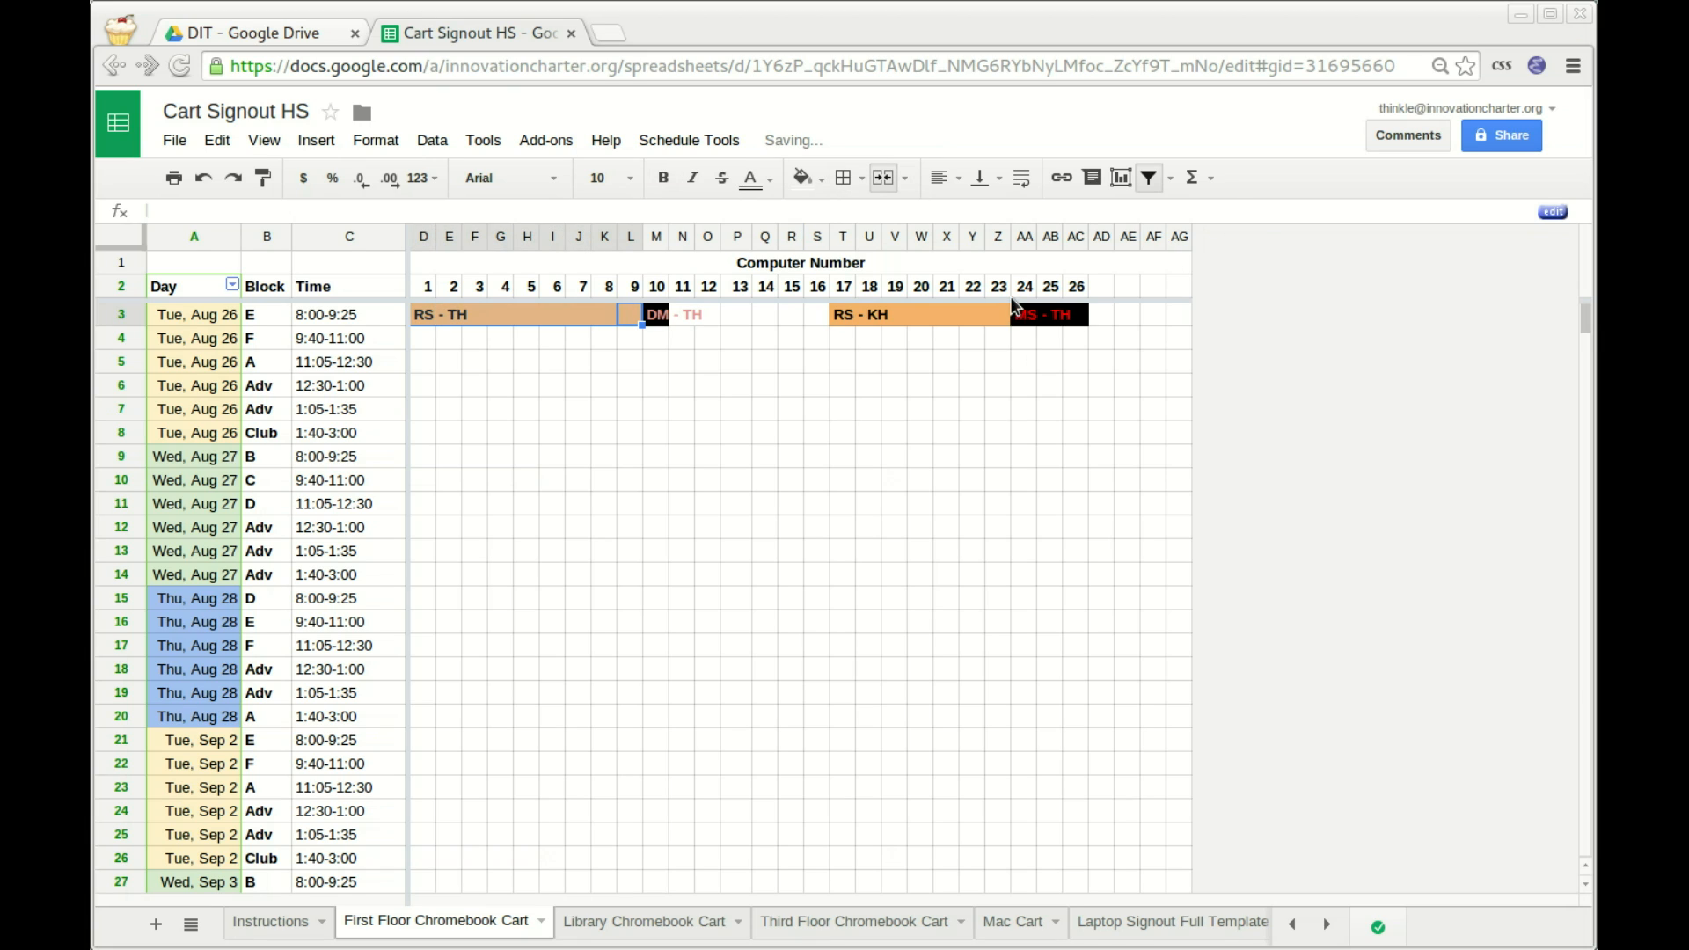
Enter OUT - TH for computers 11–16 and computers 1–9.
key(Right)
key(Right)
key(shift+Right)
key(shift+Right)
key(shift+Right)
key(shift+Right)
key(shift+Right)
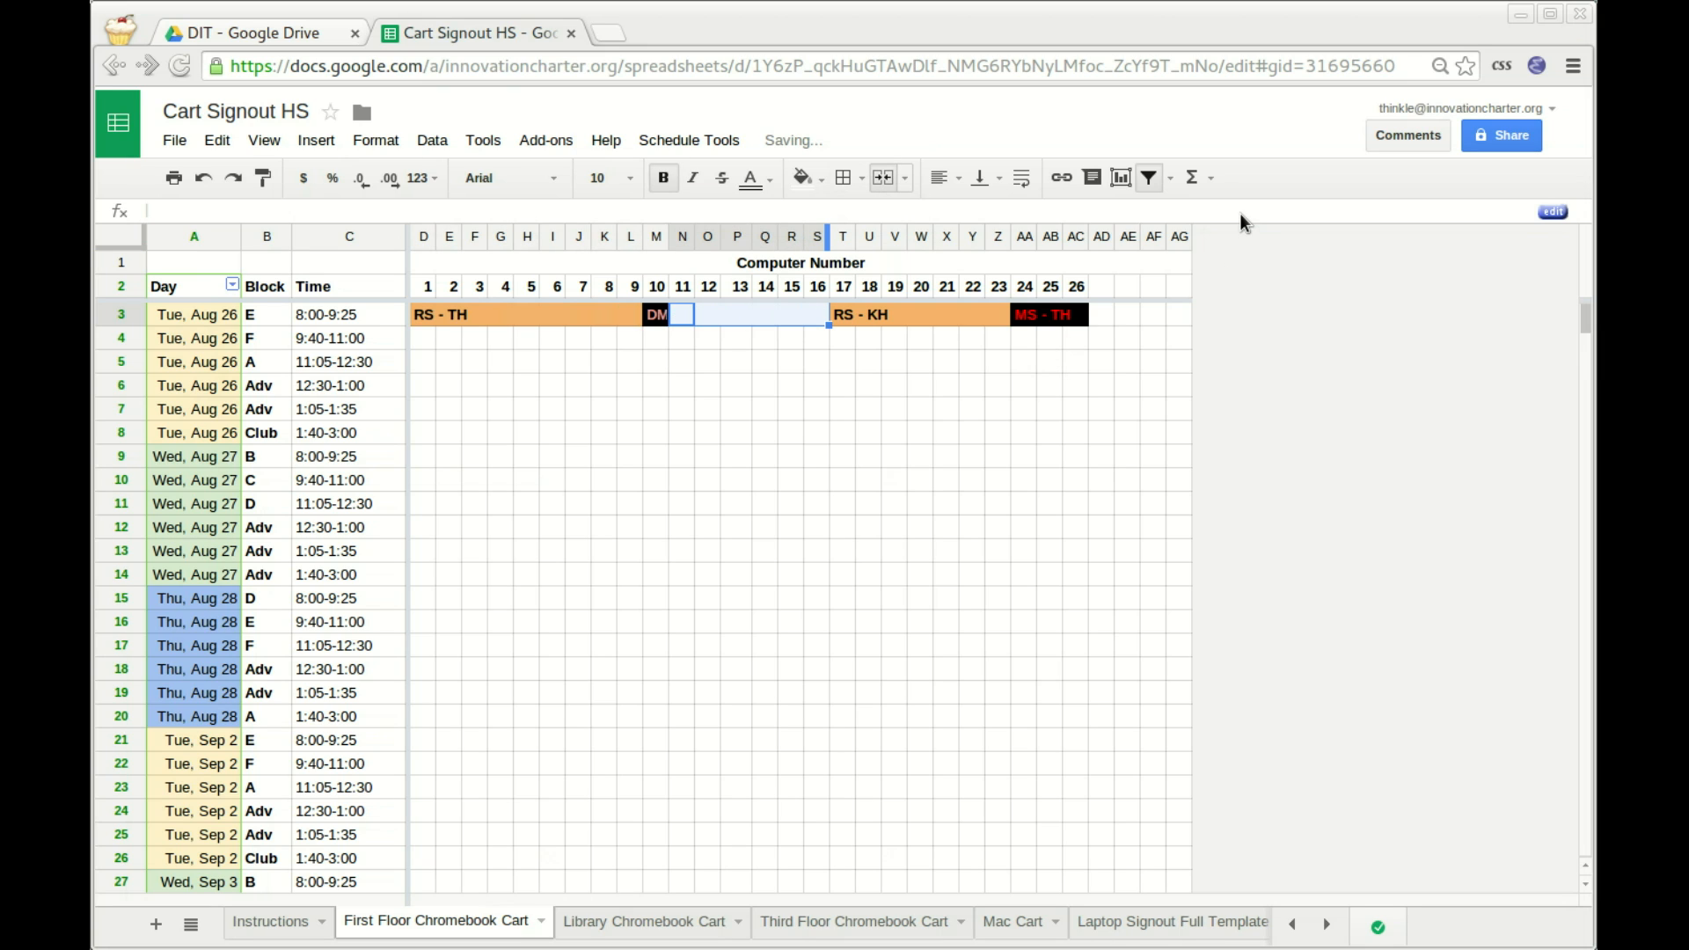
text(OUT - TH)
key(Left)
key(Left)
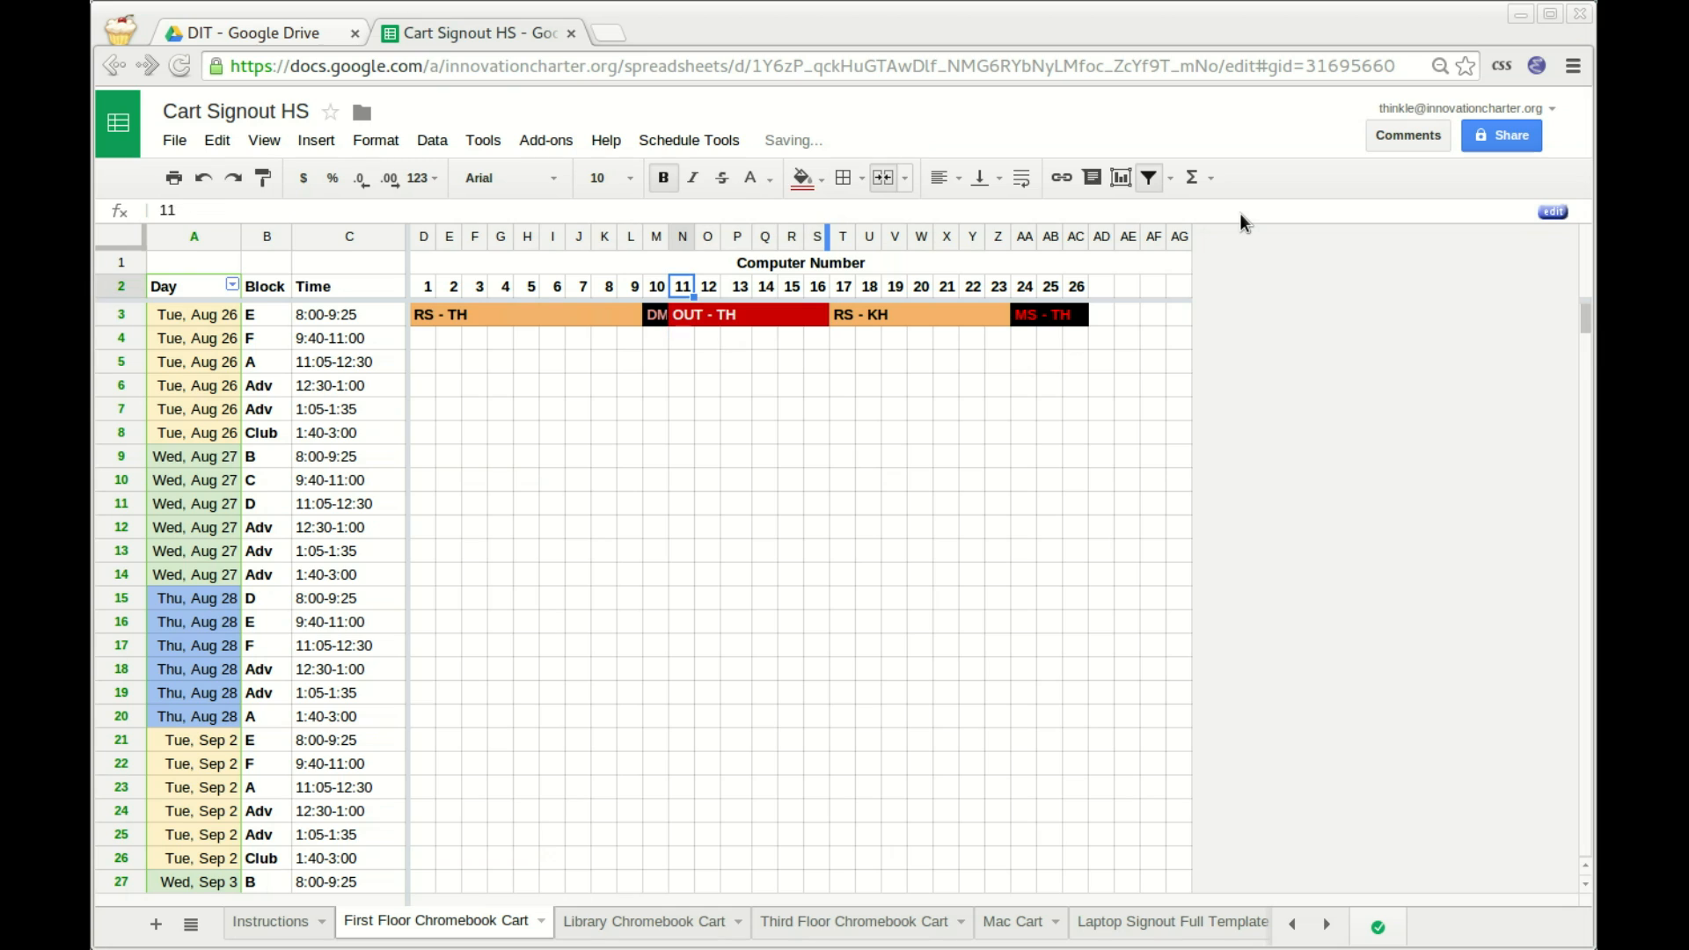
text(OUT - TH)
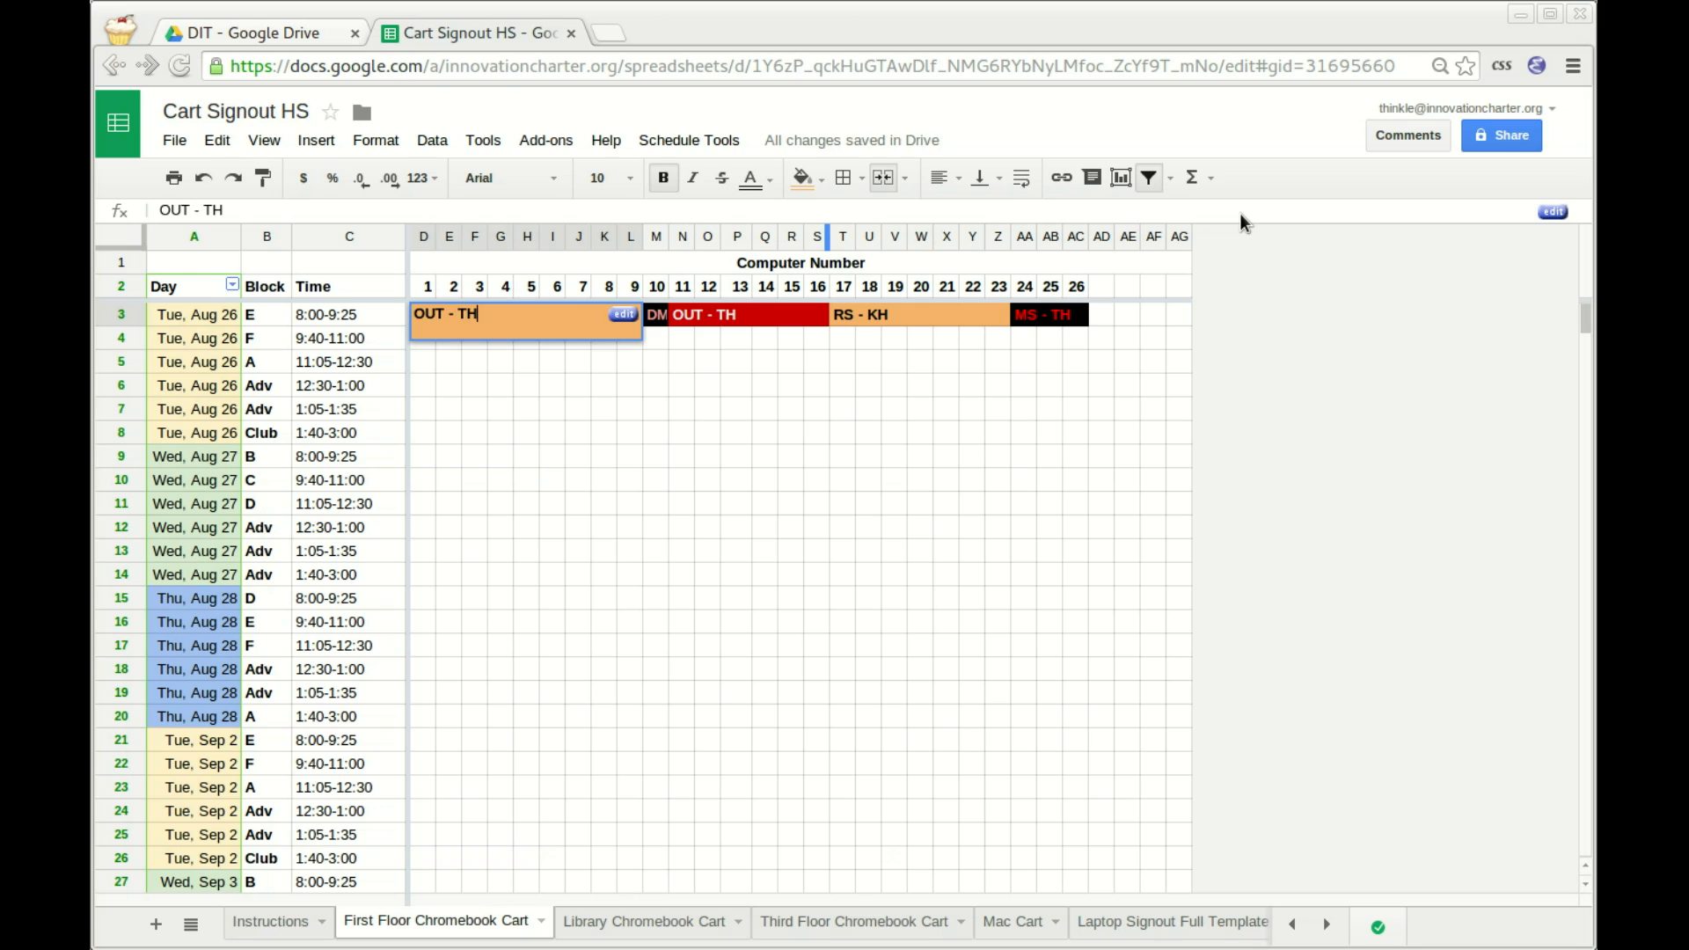
key(Return)
key(Up)
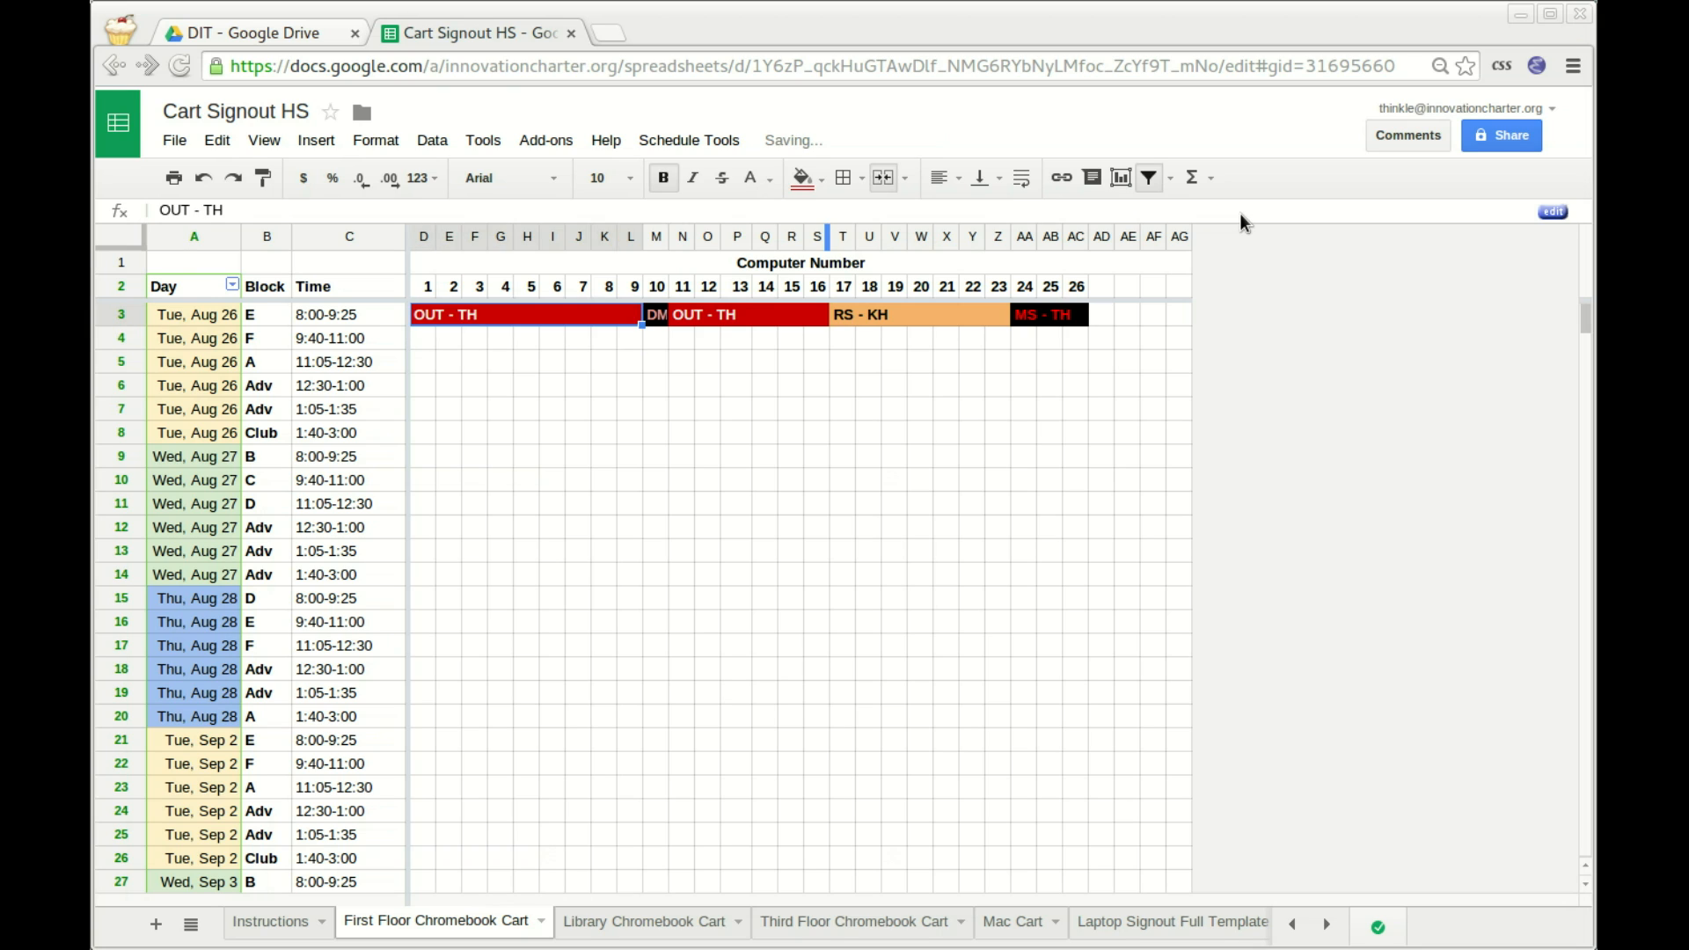
Check the DM - TH cell and the OUT - TH signouts along row 3.
key(Left)
key(Right)
key(Right)
key(Right)
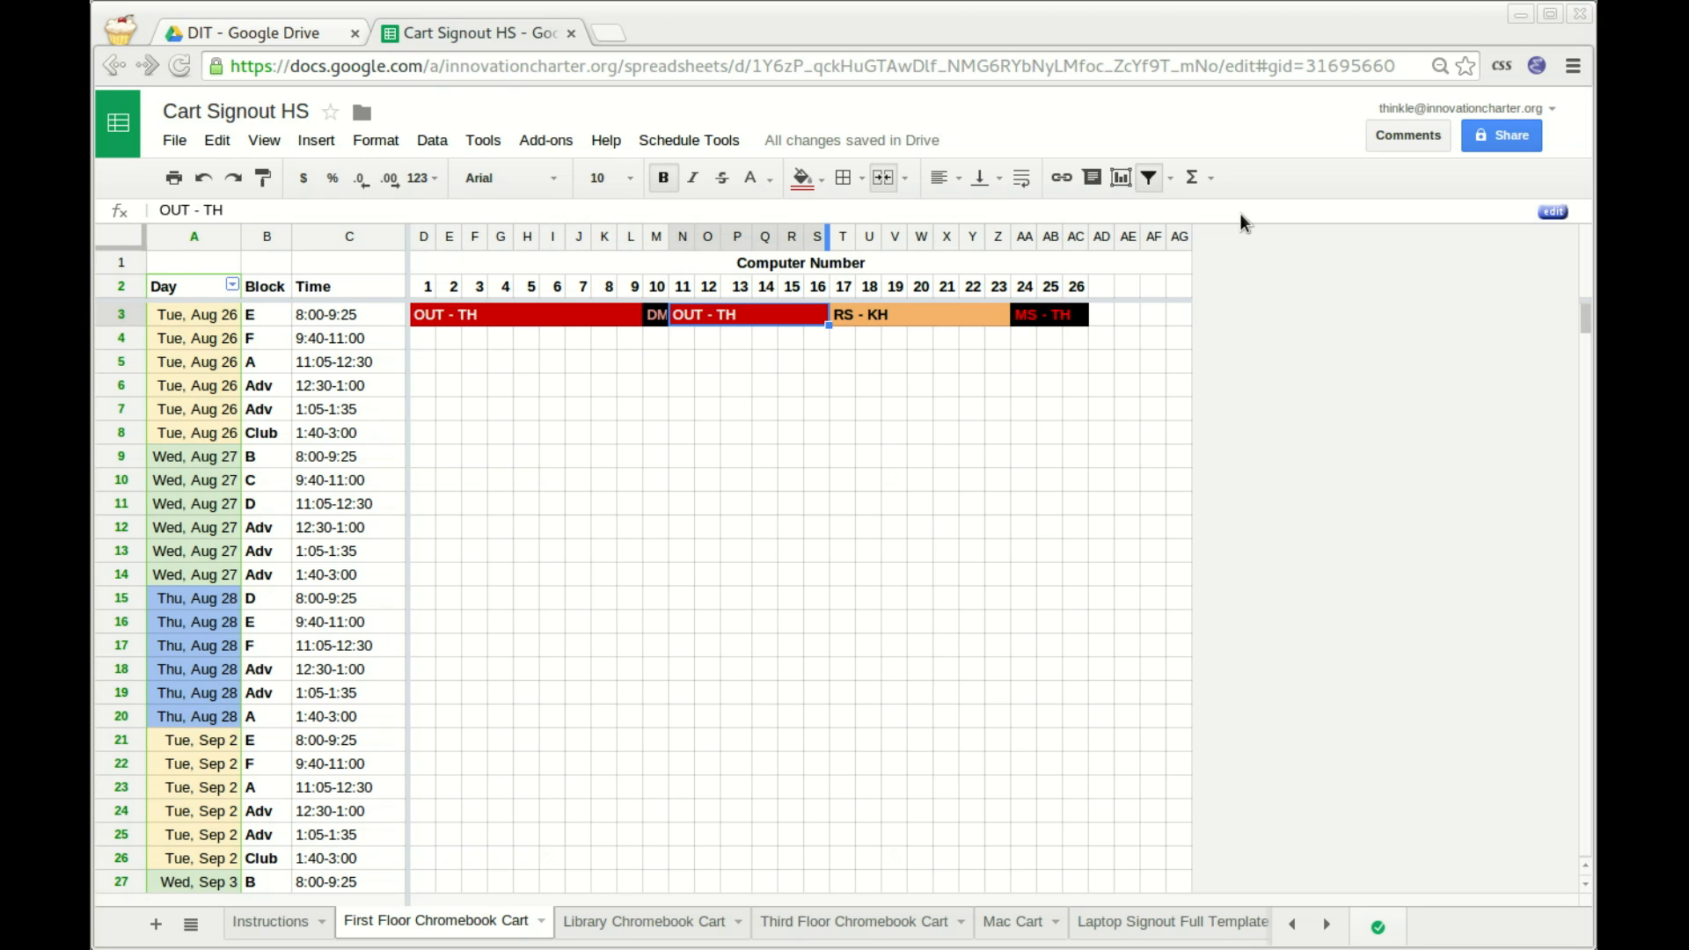
key(Left)
key(Down)
key(Up)
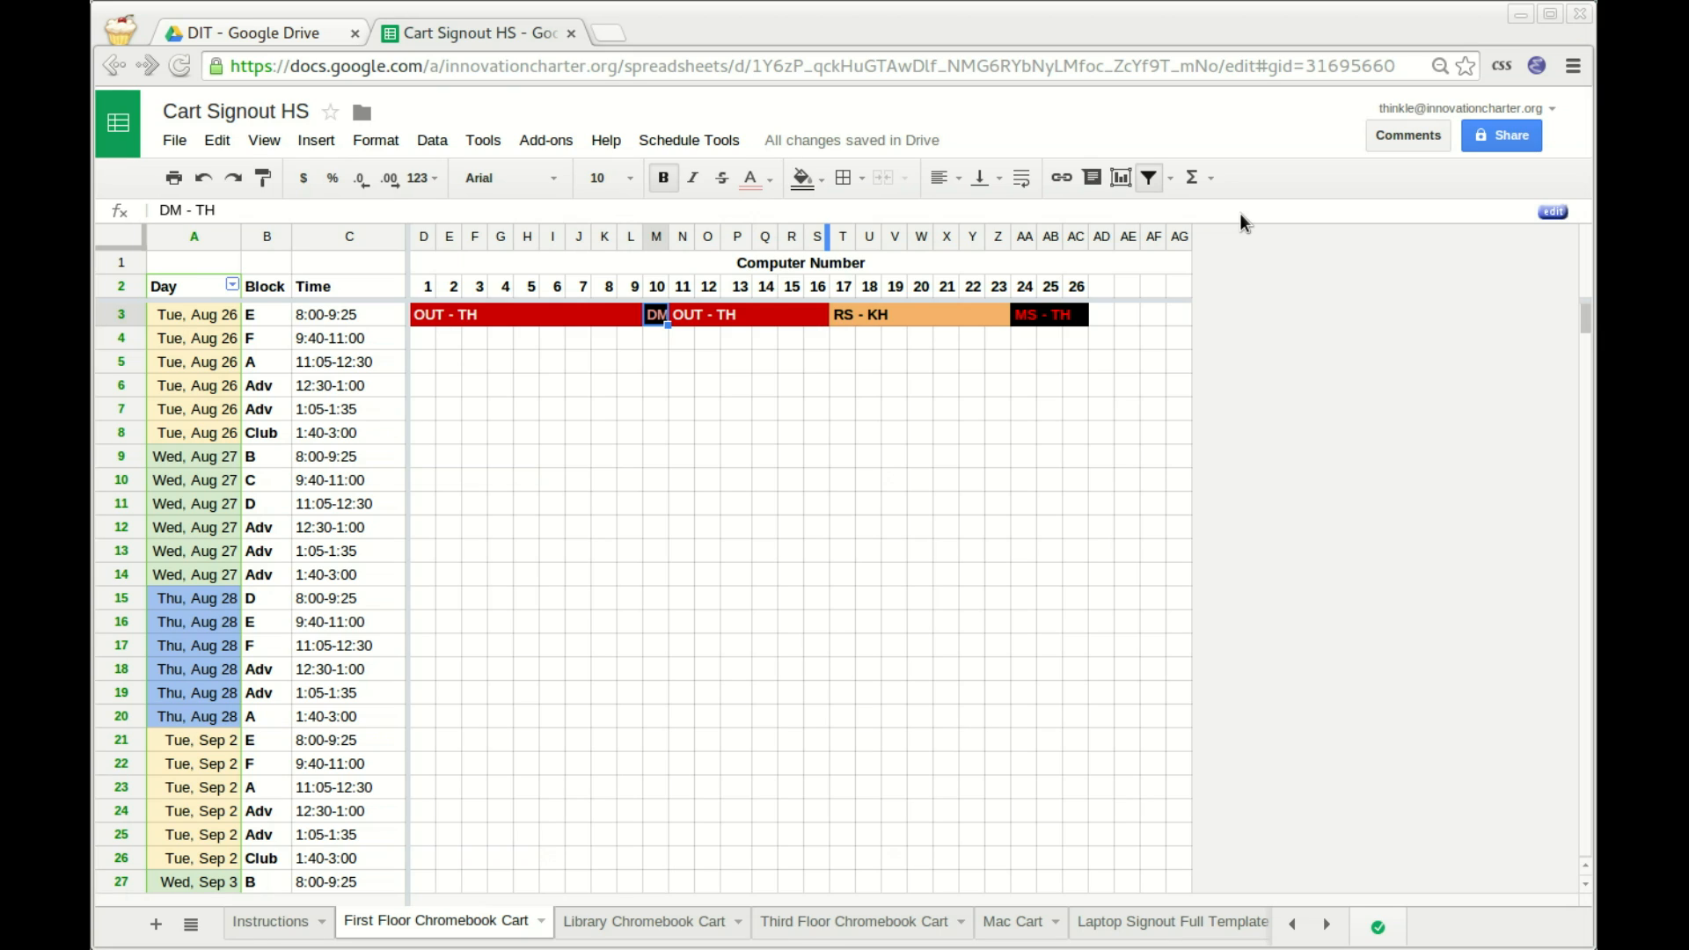
key(Down)
key(Up)
key(Down)
key(Left)
key(Right)
key(Left)
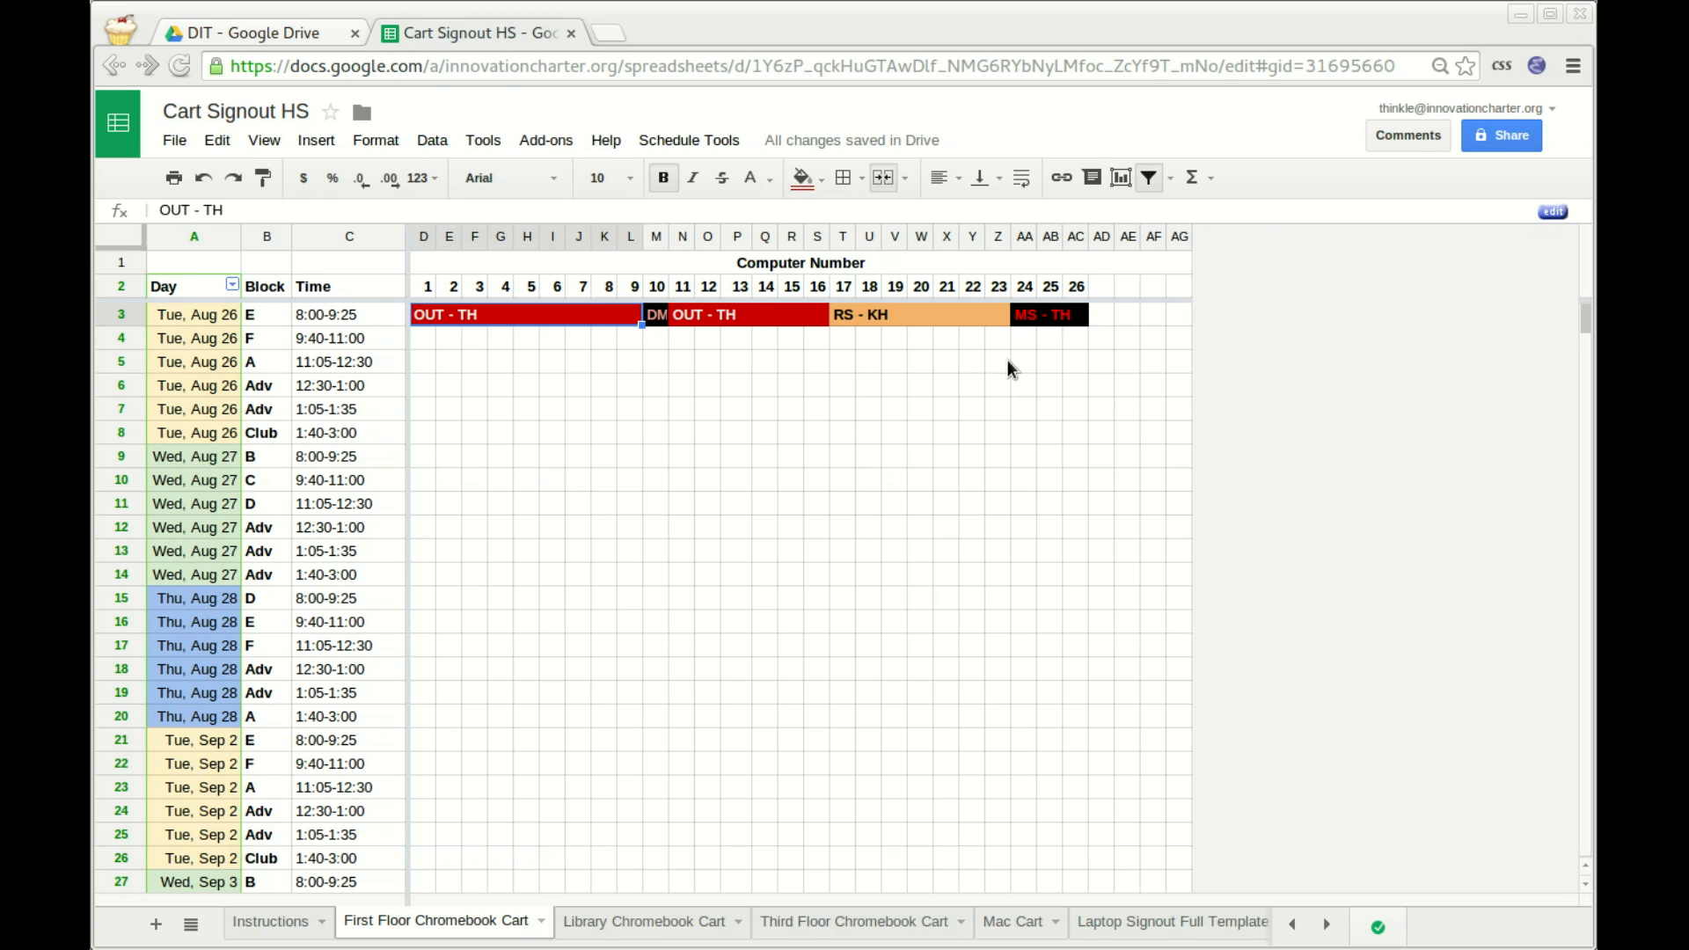
key(Right)
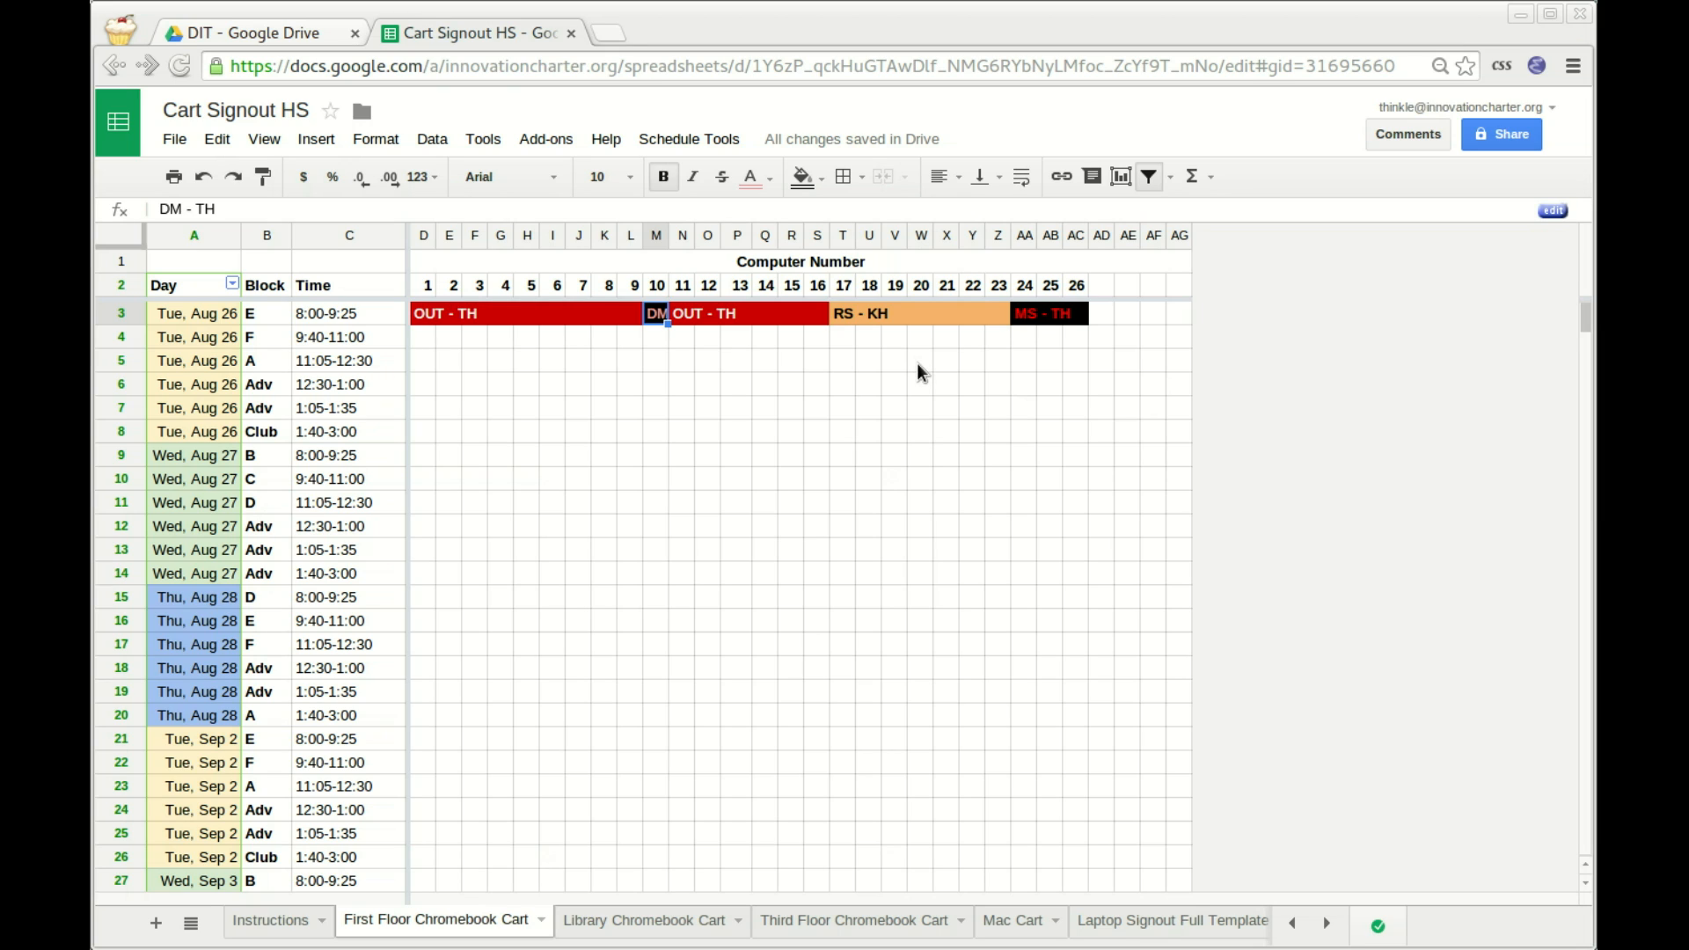
key(Left)
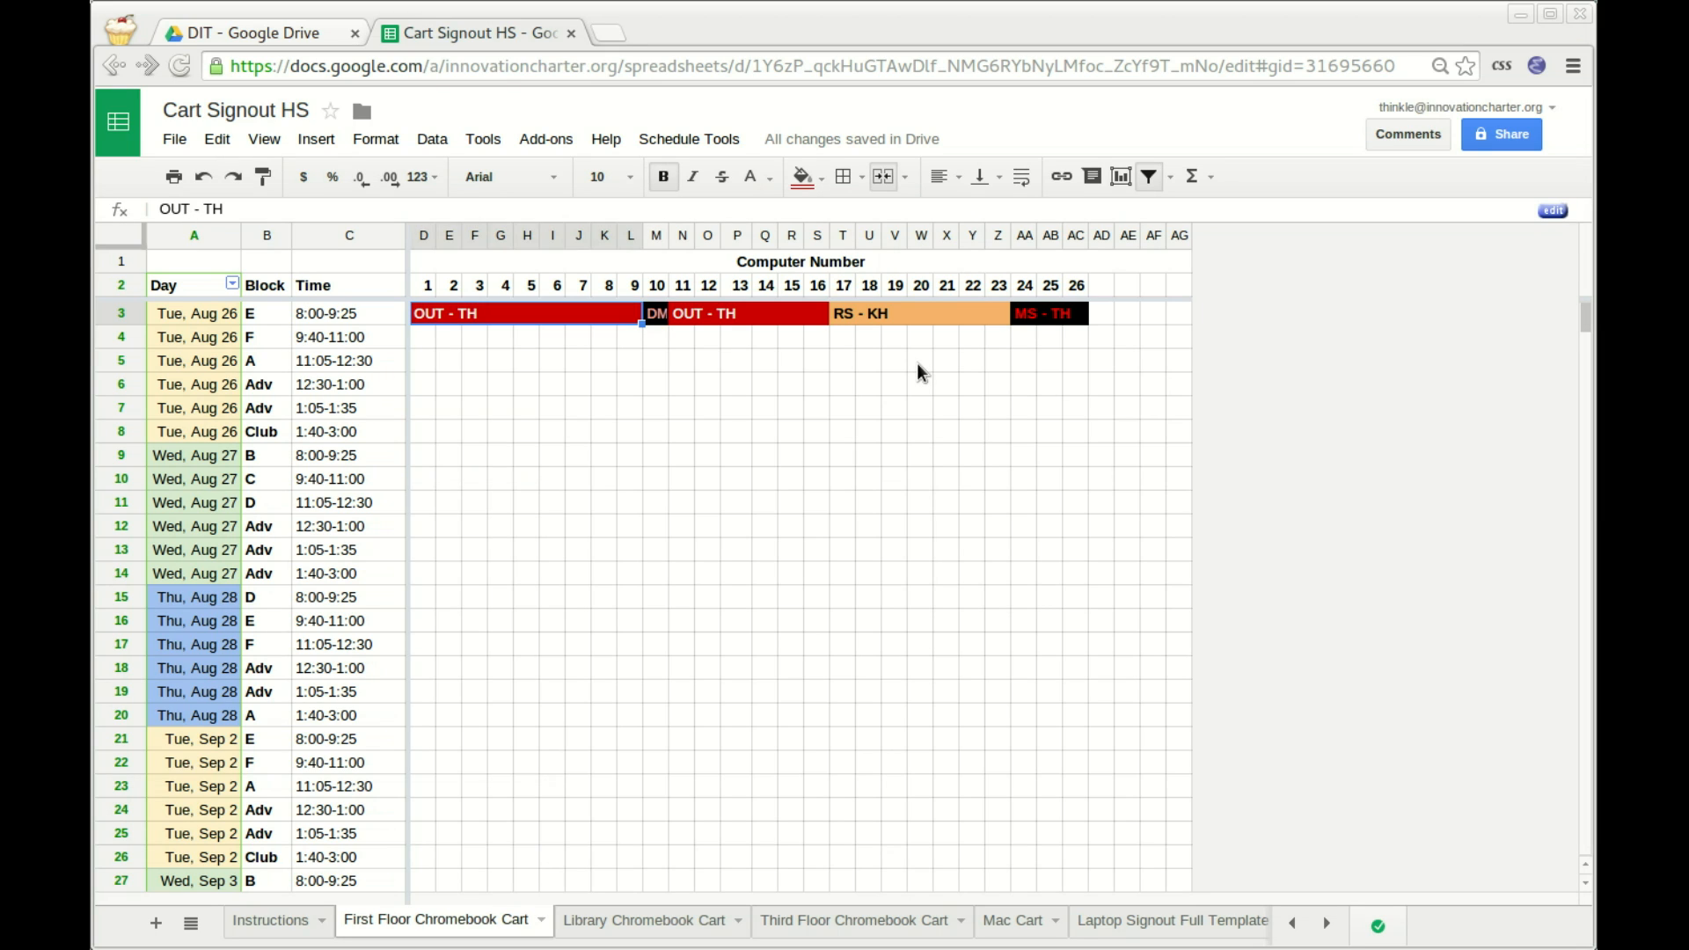
key(Down)
key(Up)
Enter BK - TH for computers 1–9, then clear it and a stray entry.
text(BK -)
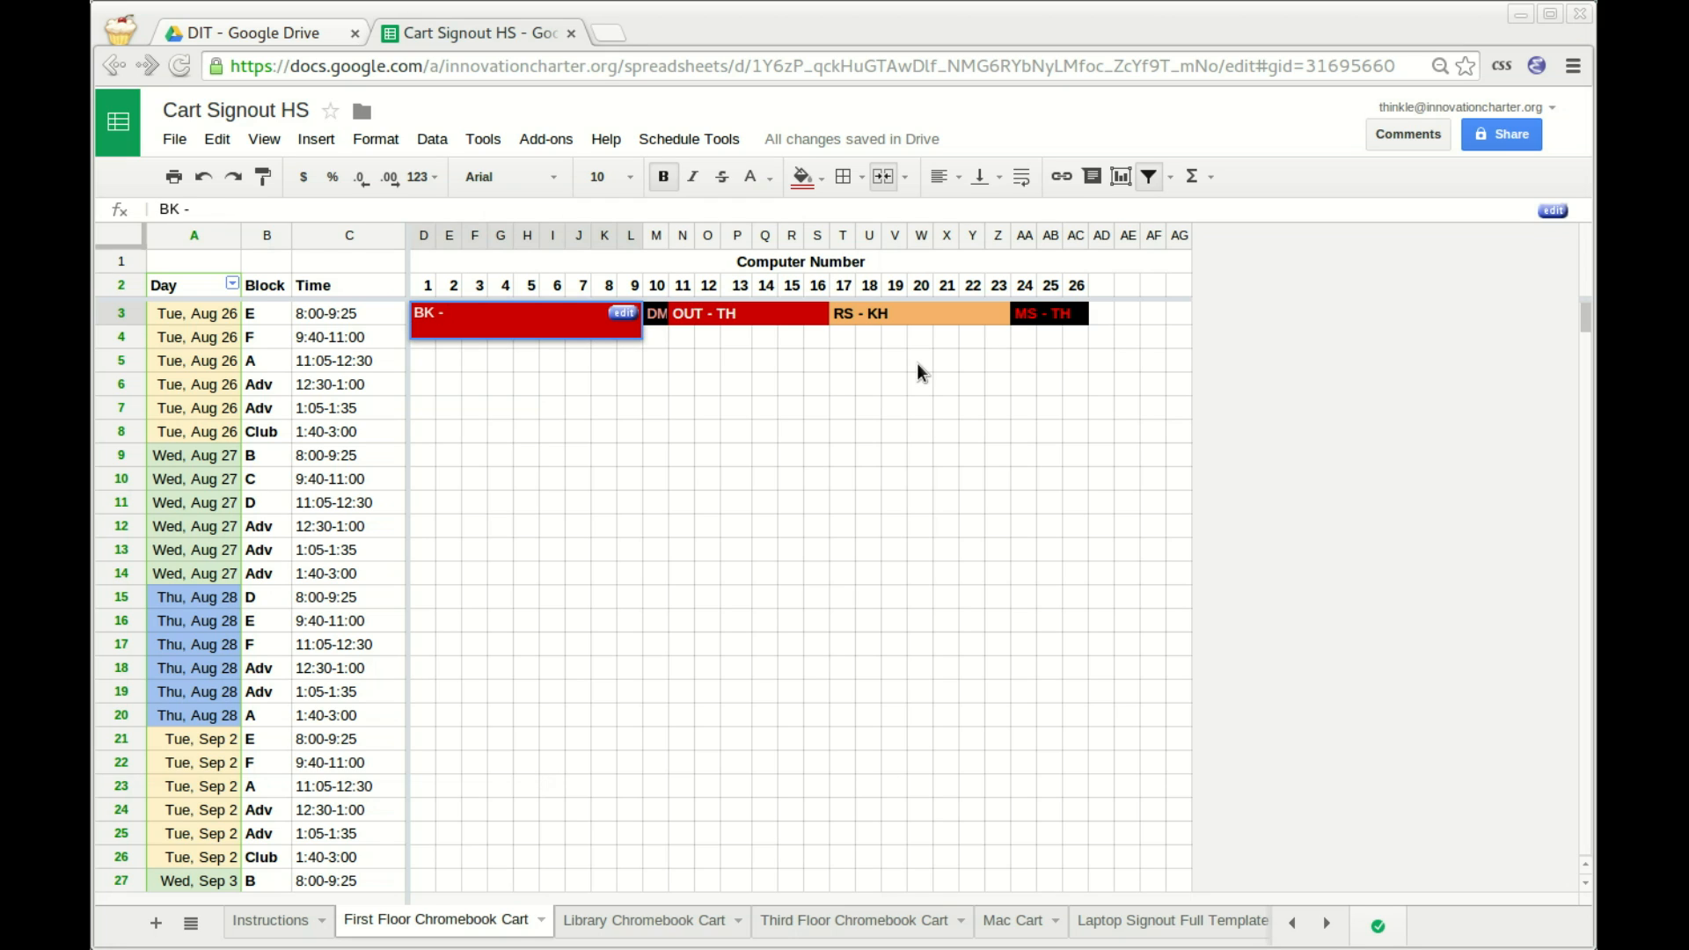
text( TH)
key(Return)
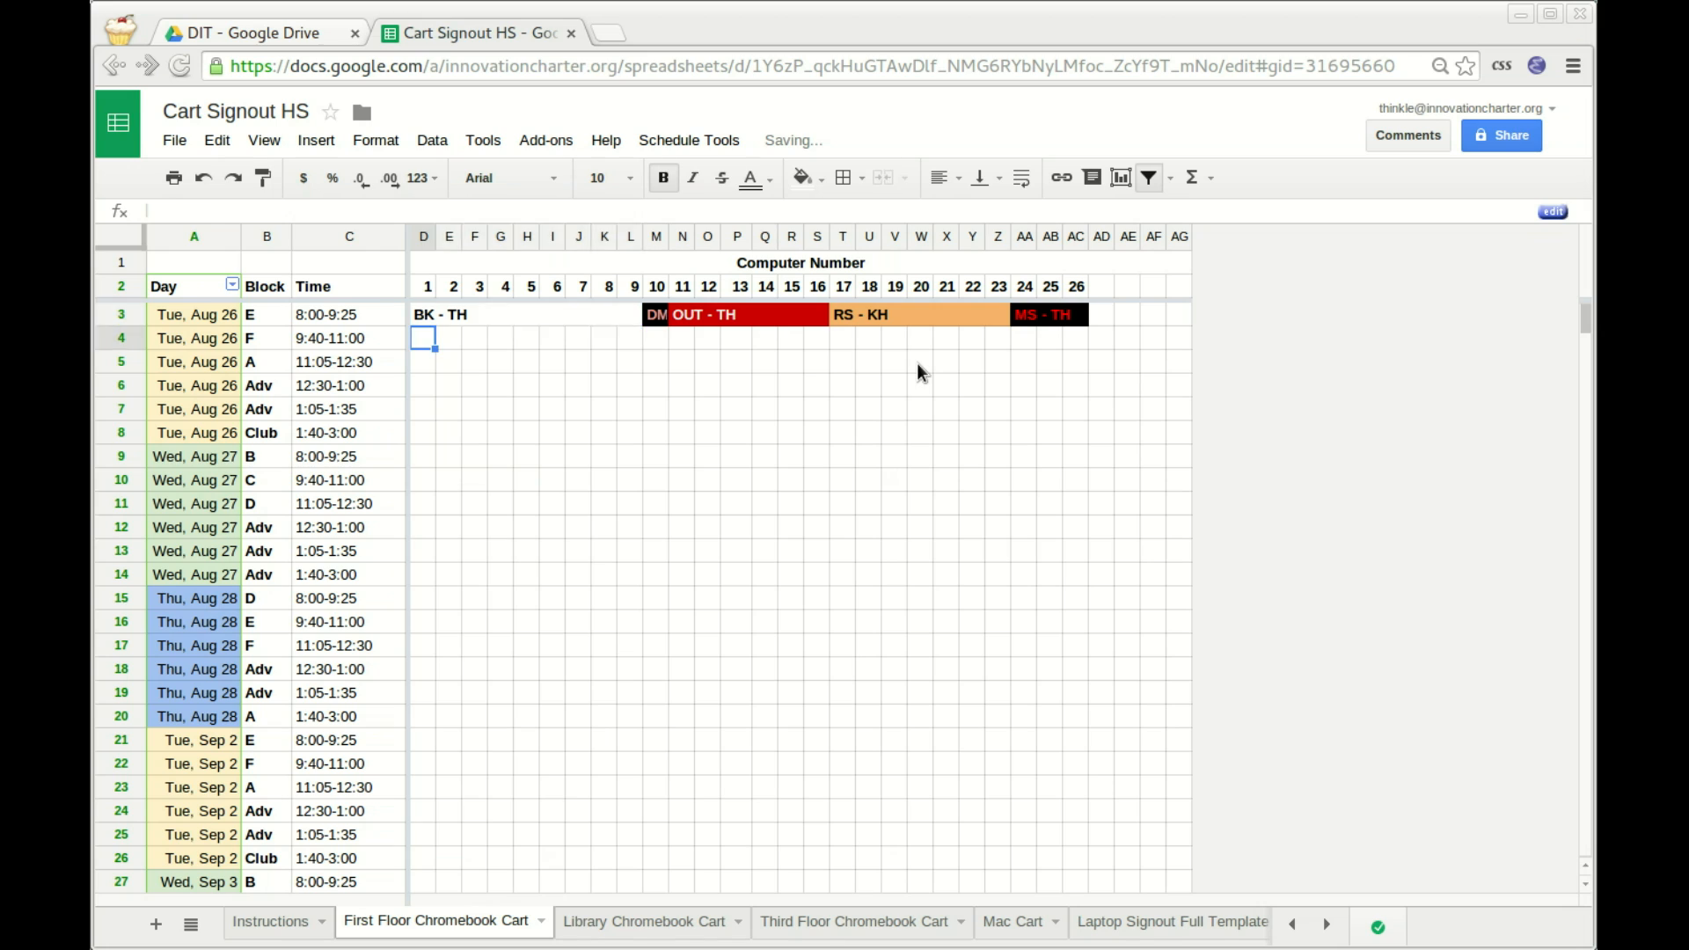
key(Up)
key(shift+Down)
text(R)
key(Delete)
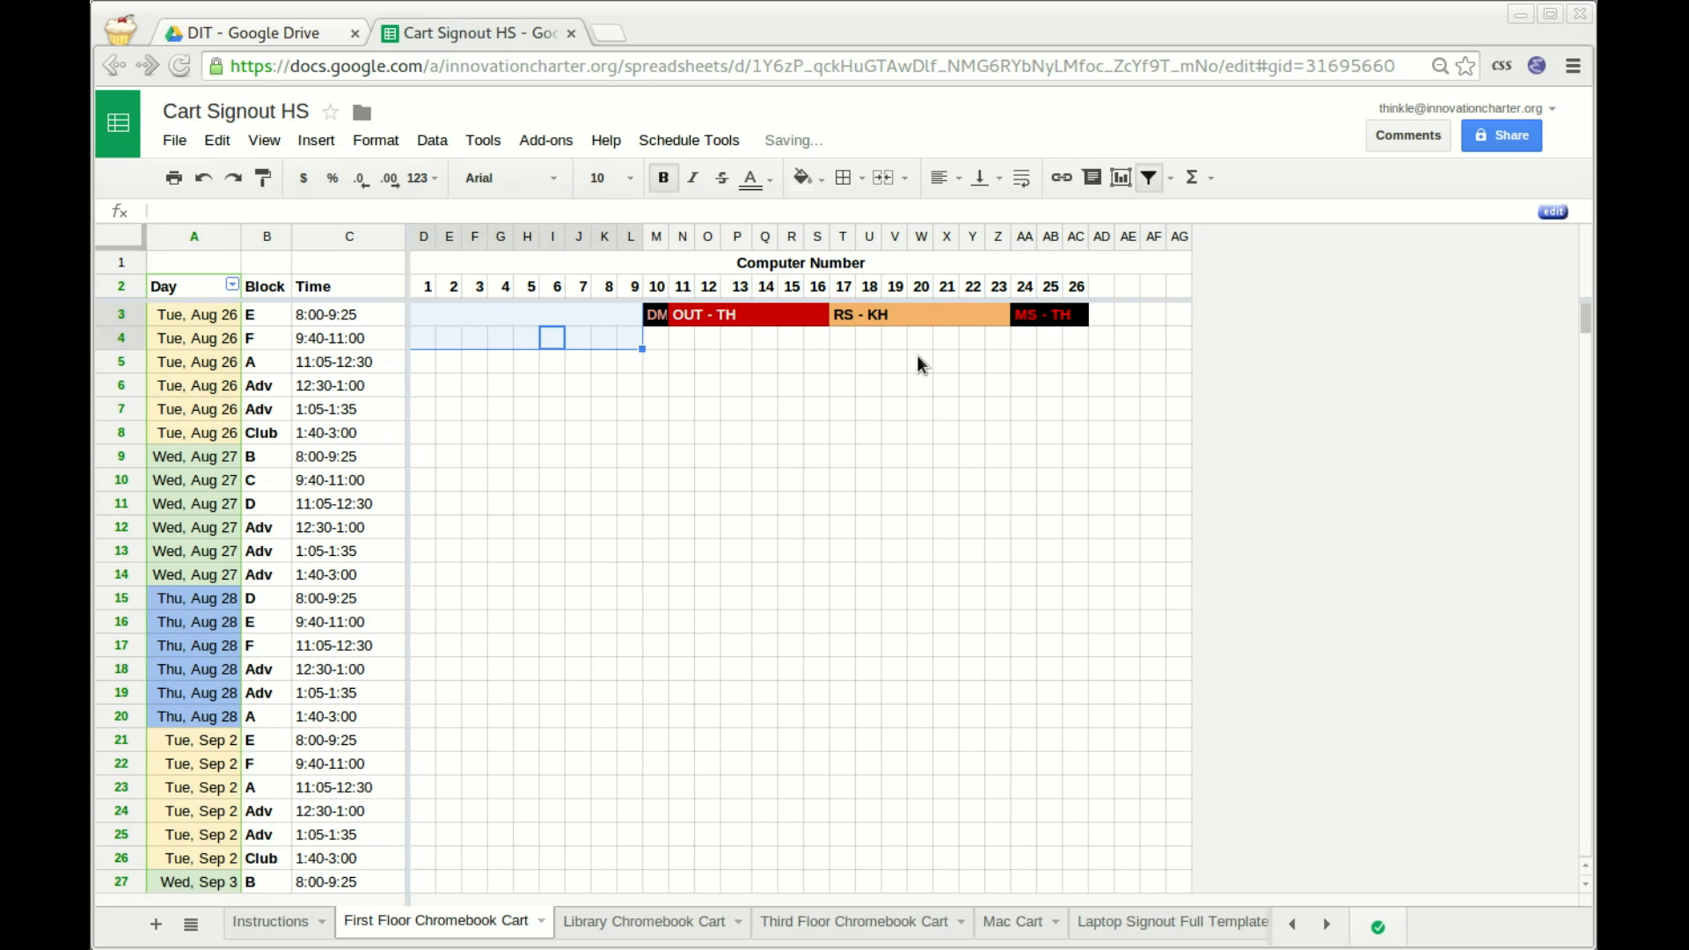
key(Tab)
key(Up)
key(Up)
key(Down)
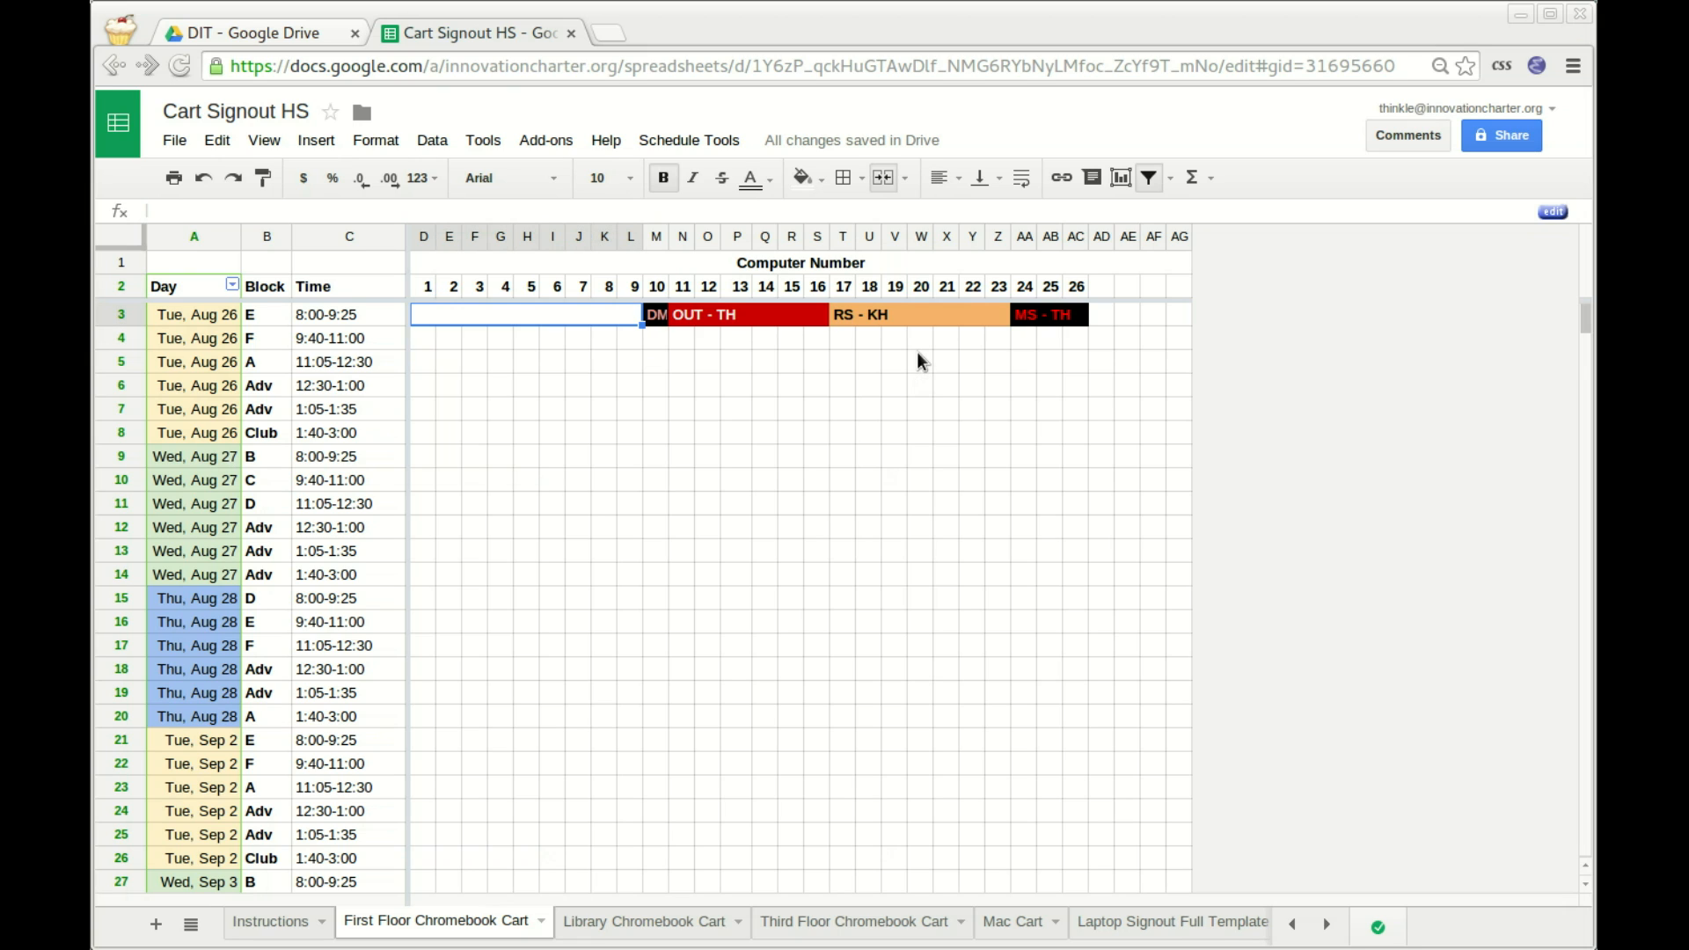
Enter RT - TH for computers 1–9 and 11–16, turning them green.
text(RT - TH)
key(Return)
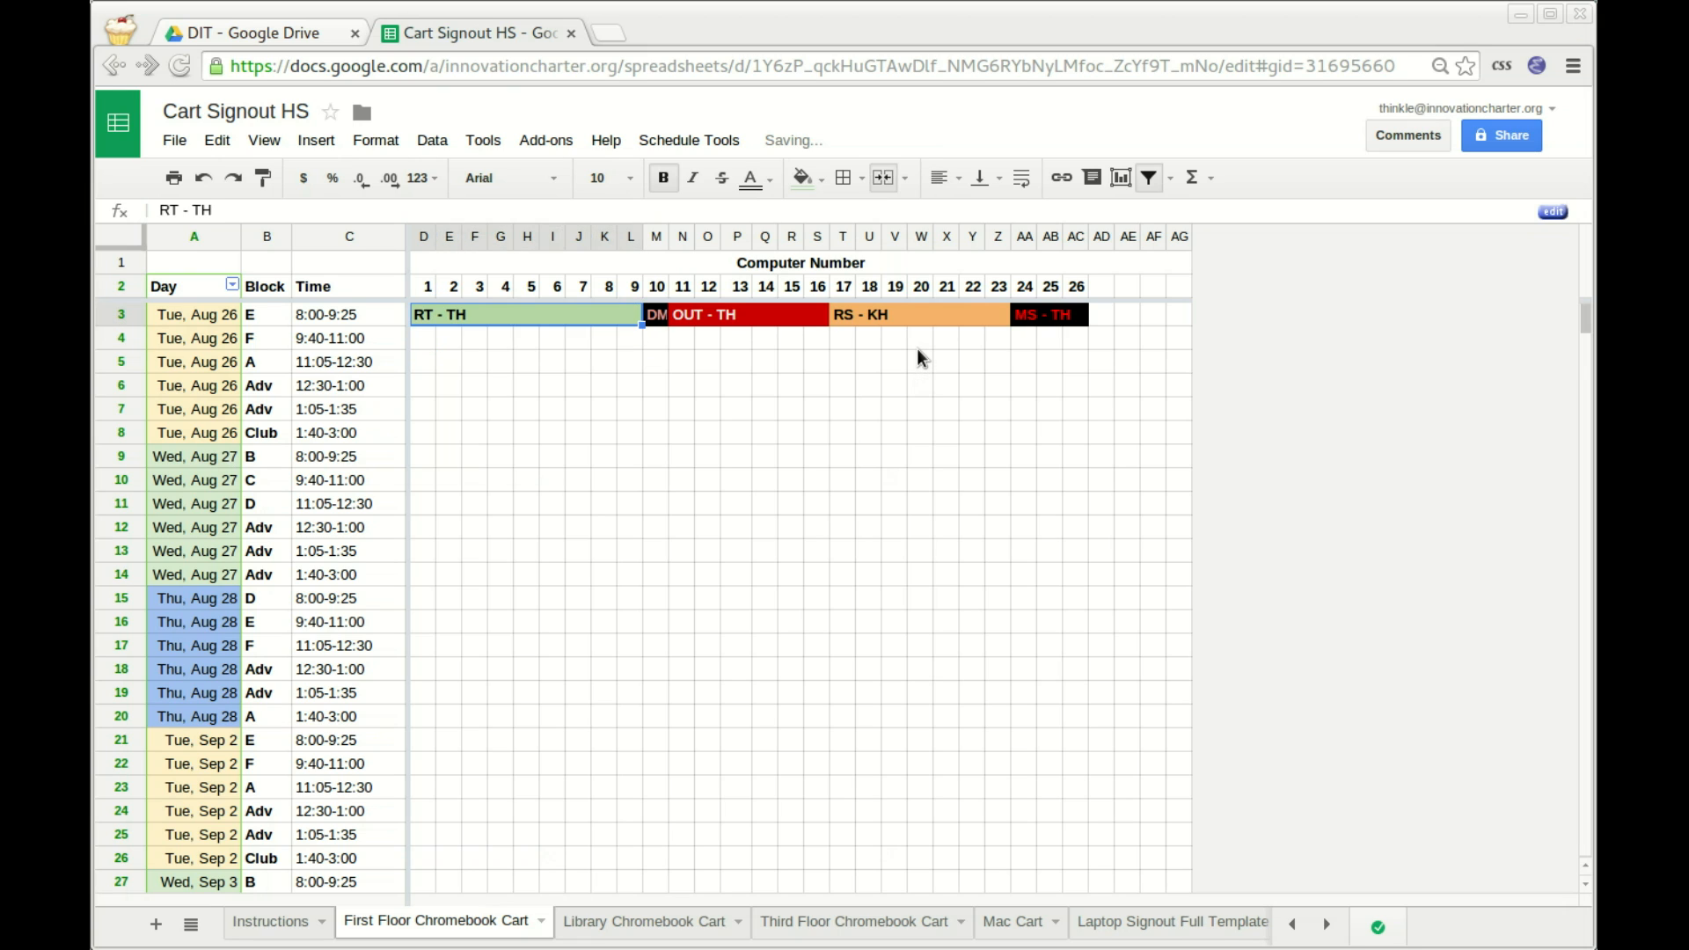
key(Right)
key(Right)
text(RT - TH)
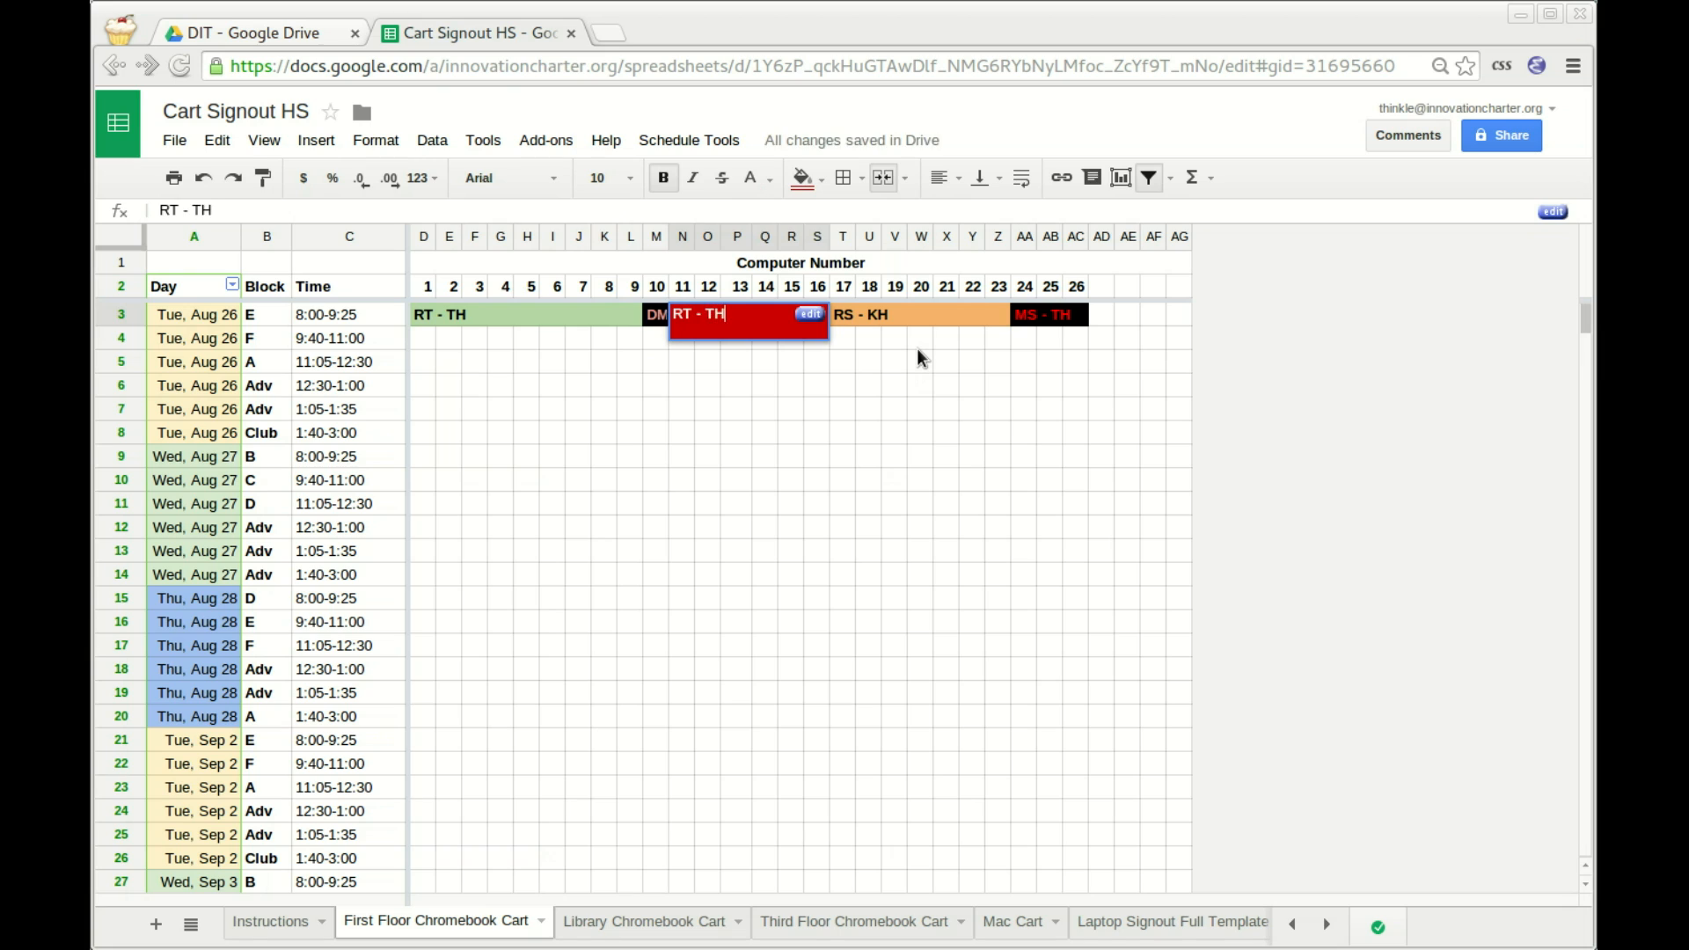
key(Return)
key(Up)
key(Left)
key(Left)
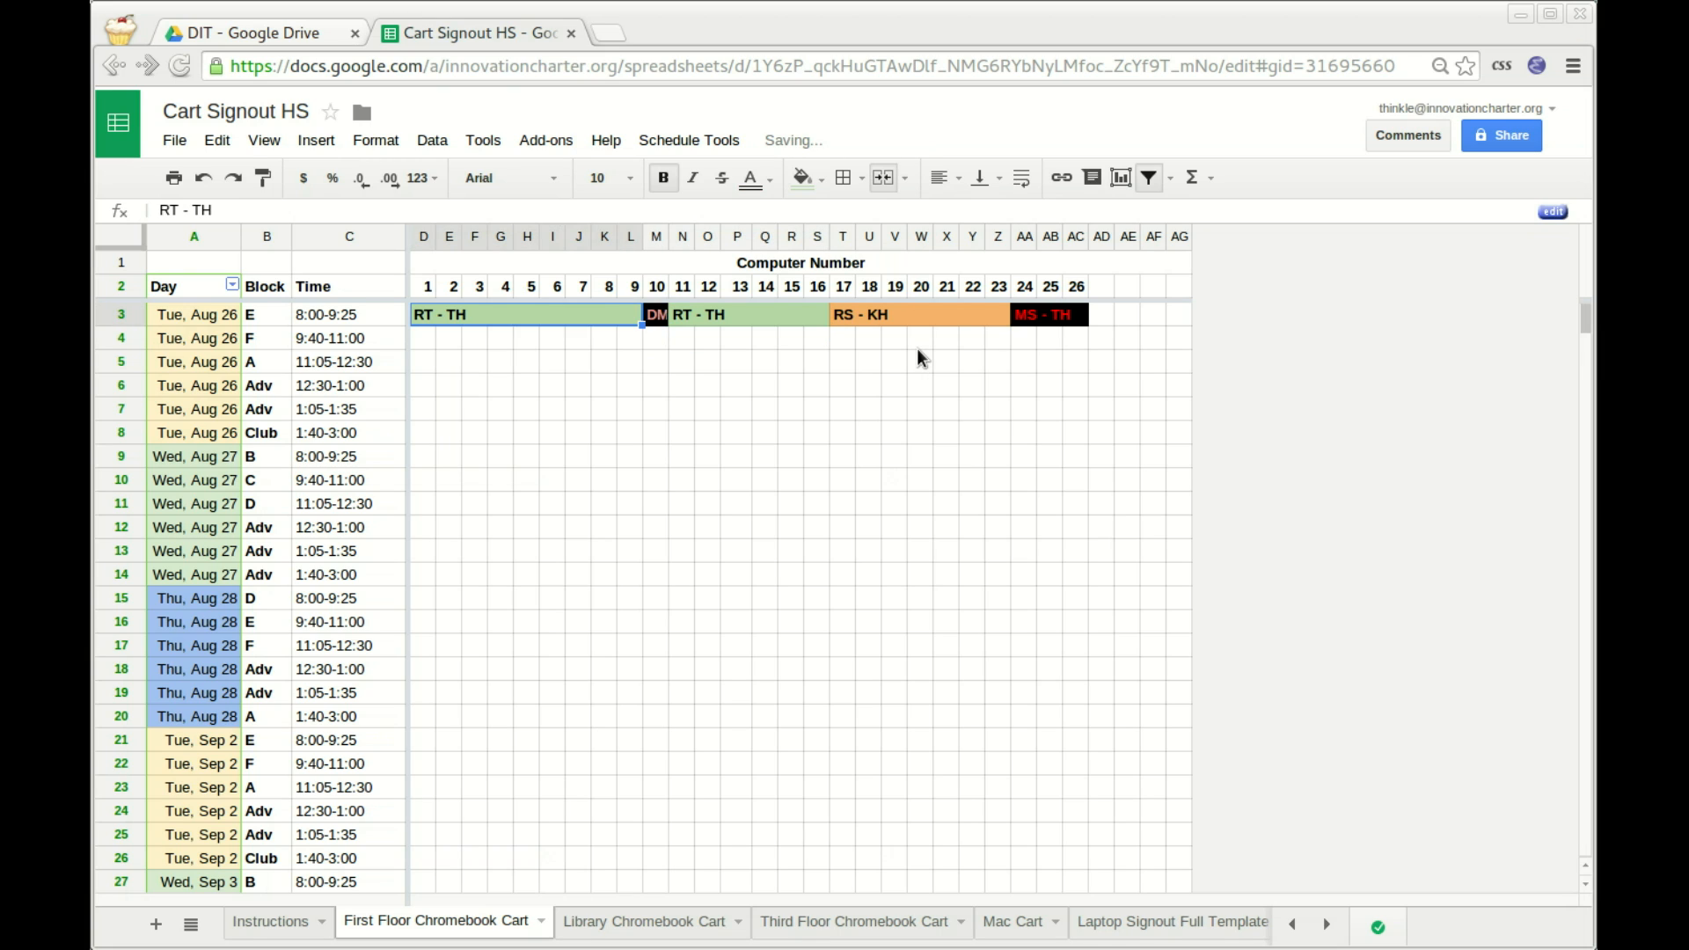
key(Right)
key(Down)
key(Up)
key(Left)
key(Right)
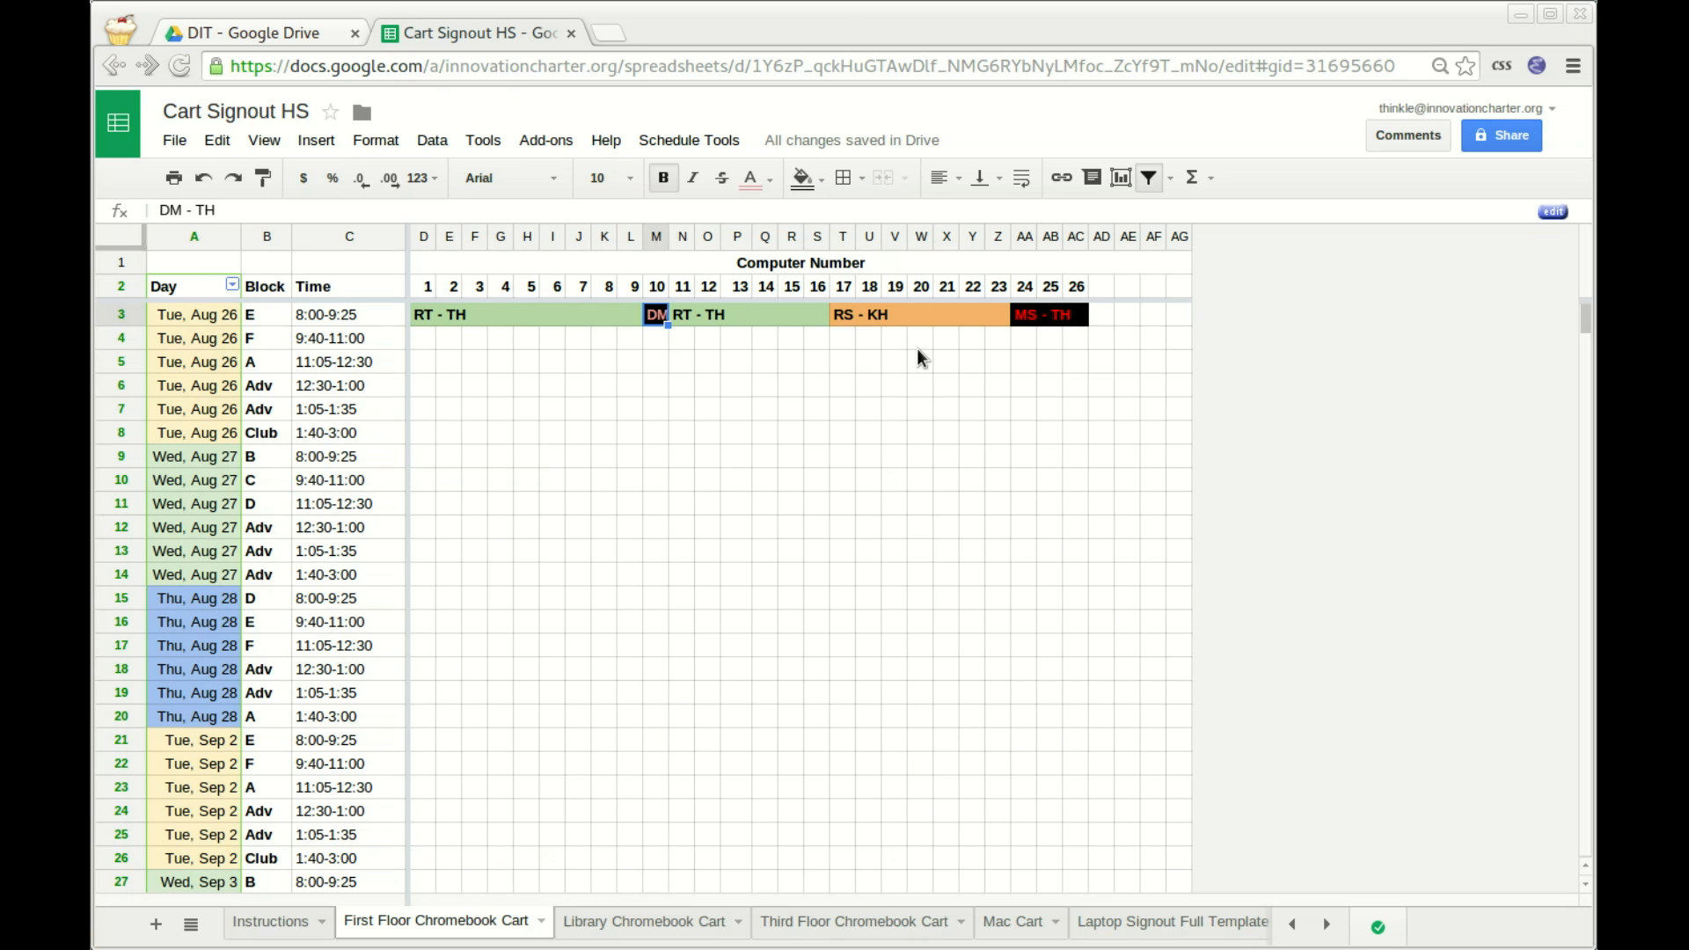
key(Right)
key(Right)
key(Right)
key(Left)
key(Left)
key(Left)
key(Left)
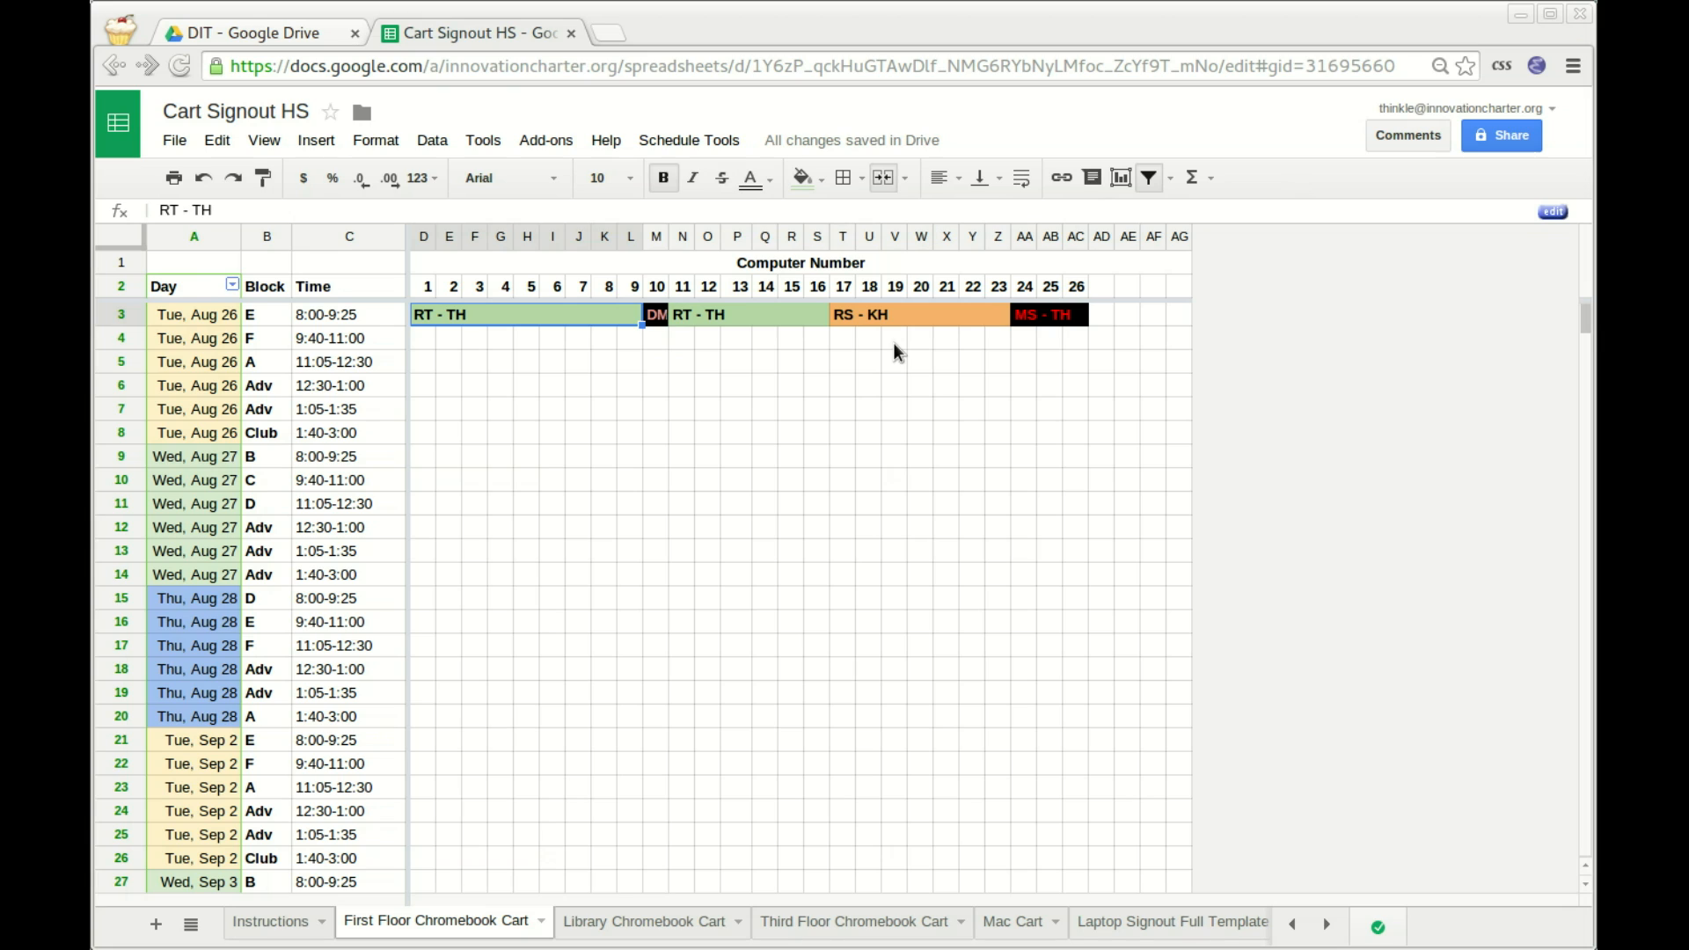
Retype the computers 1–9 signout as RS, then OUT, to view each colour.
key(Return)
key(BackSpace)
key(BackSpace)
key(BackSpace)
key(BackSpace)
key(BackSpace)
key(Return)
key(Up)
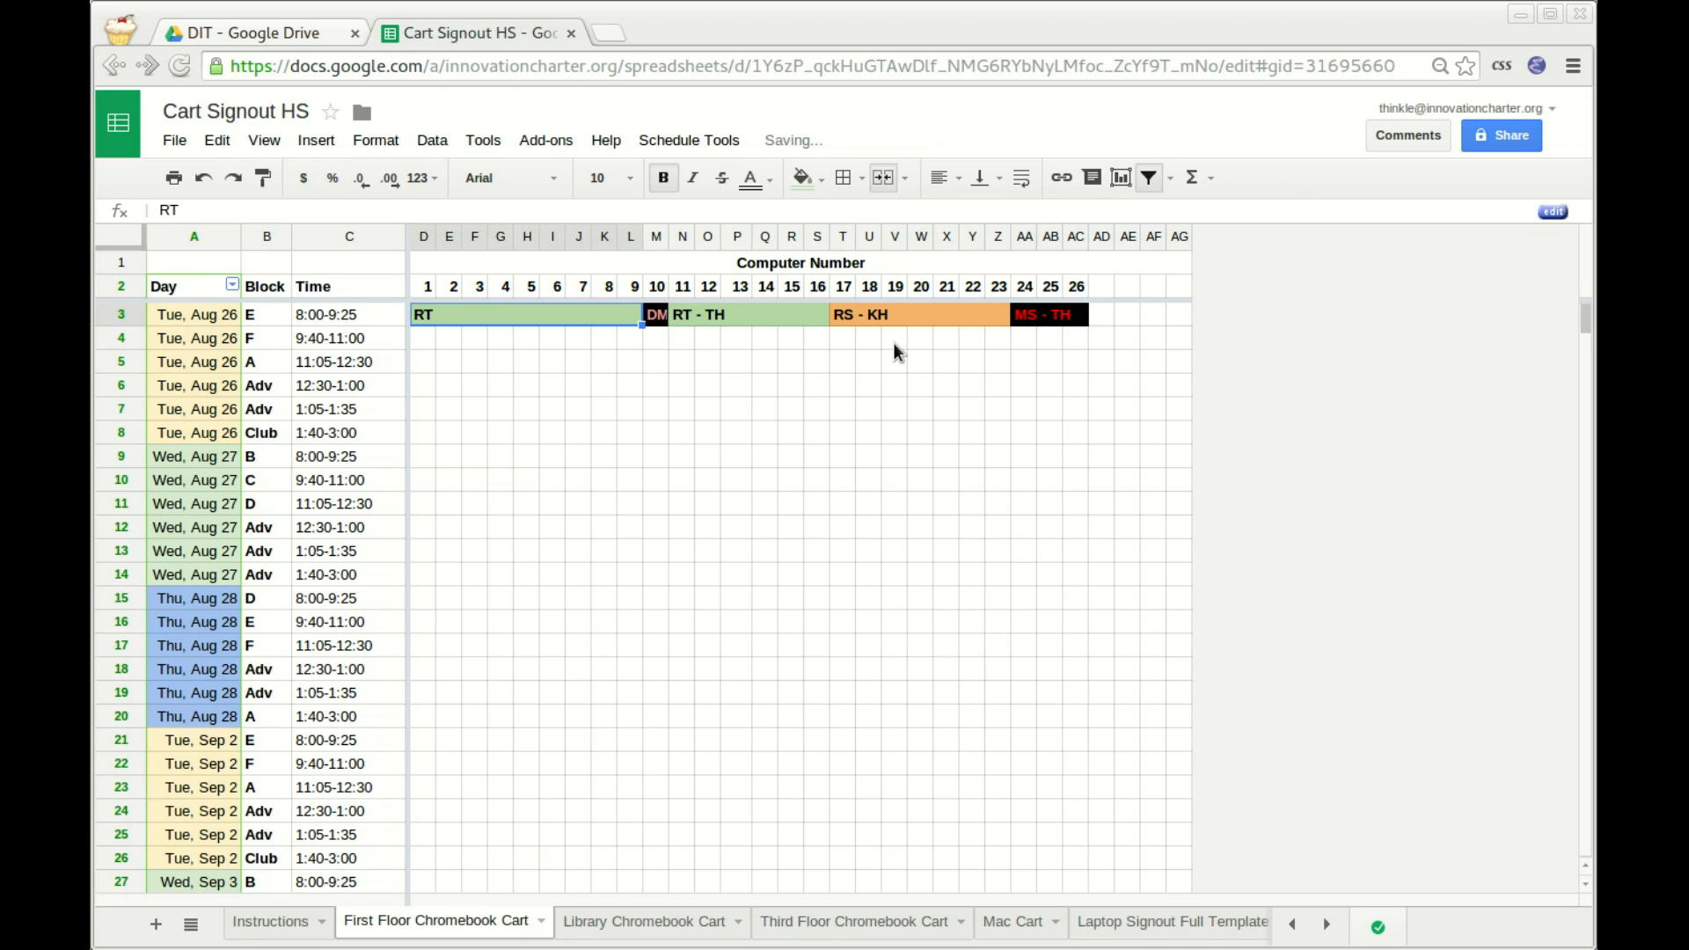
text(RS)
key(Return)
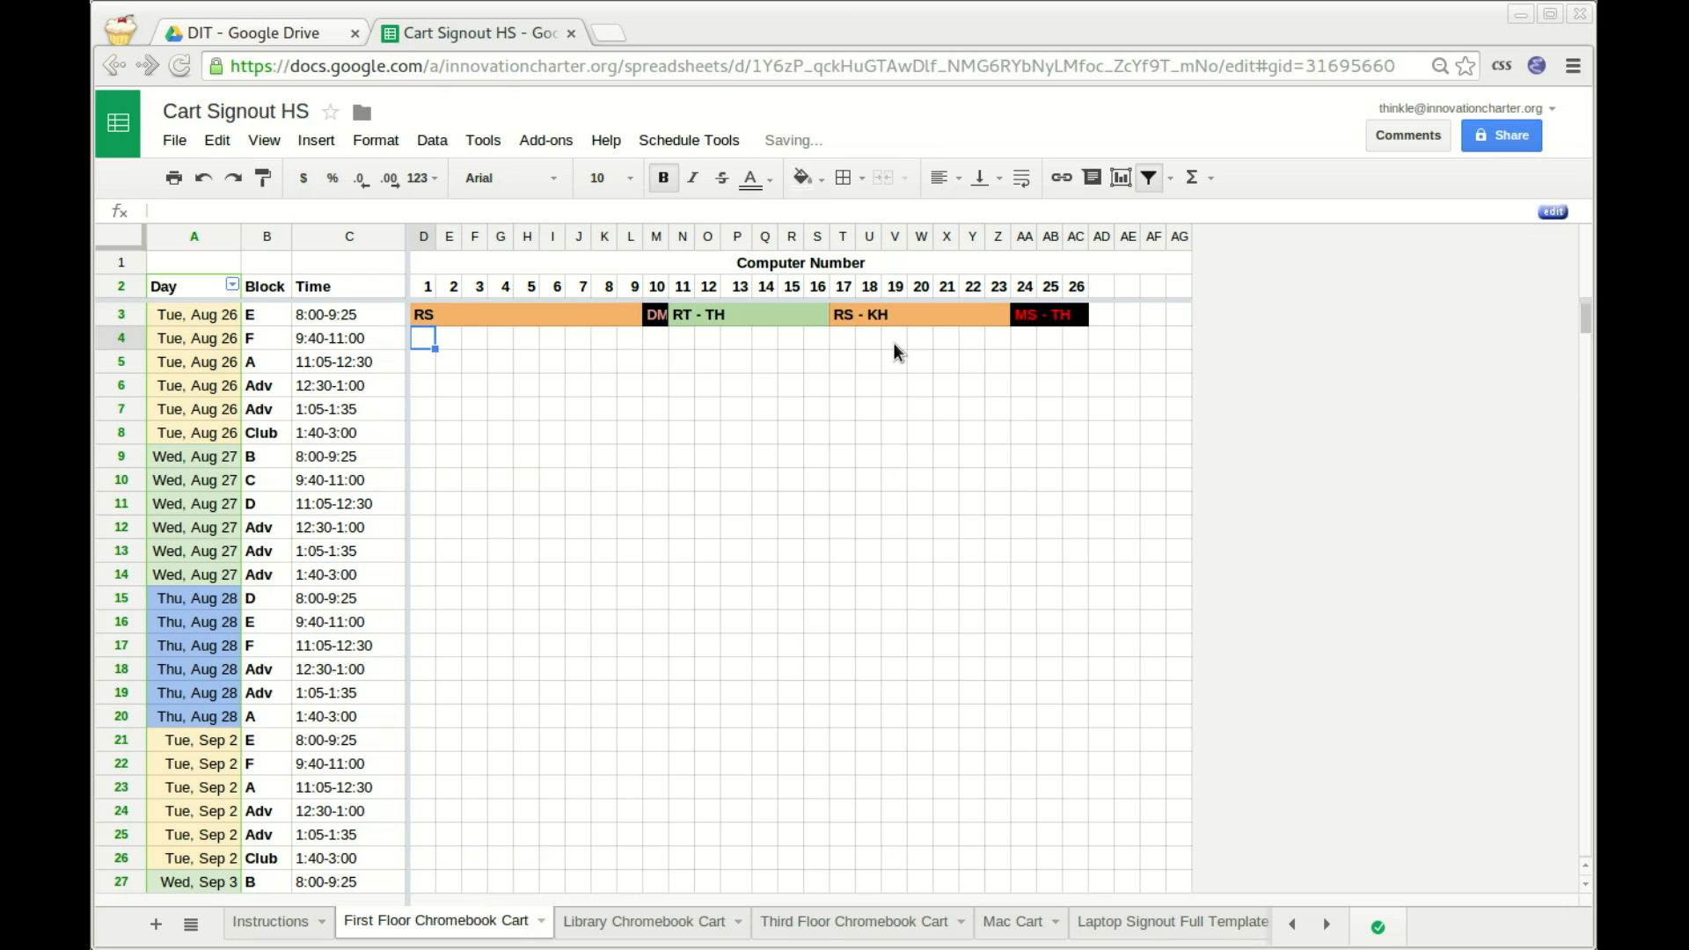
key(Up)
text(OUT)
key(Return)
key(Up)
Retype the signout as MS and finally RT, ending on green.
key(BackSpace)
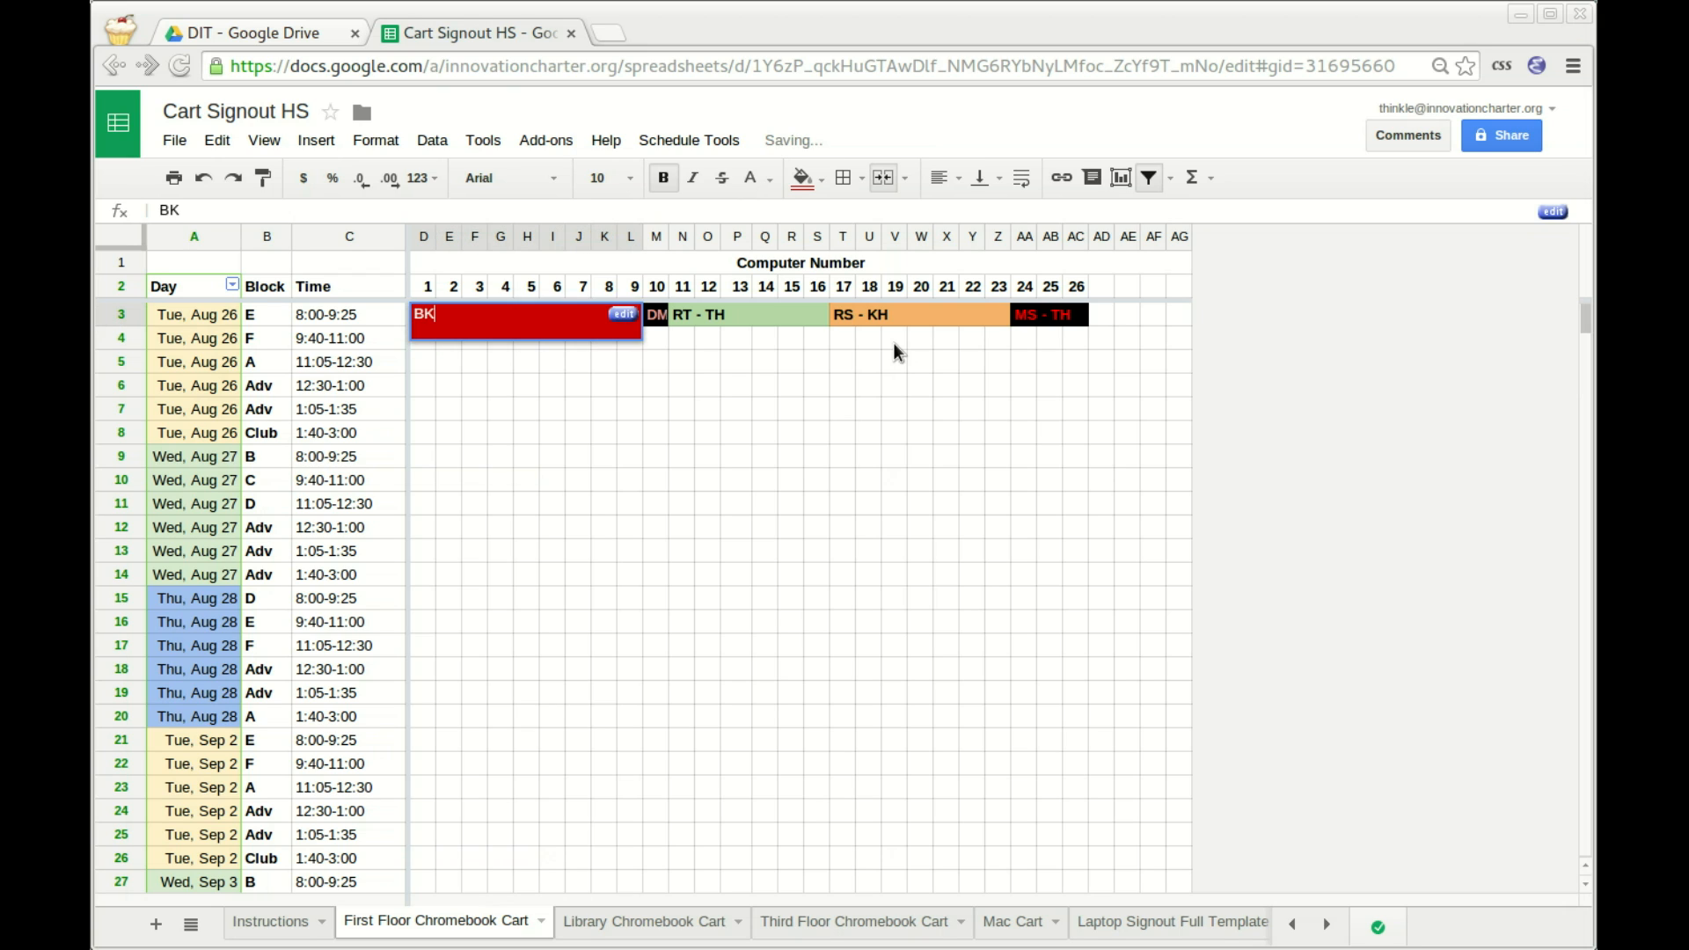
text(MS)
key(Return)
key(Up)
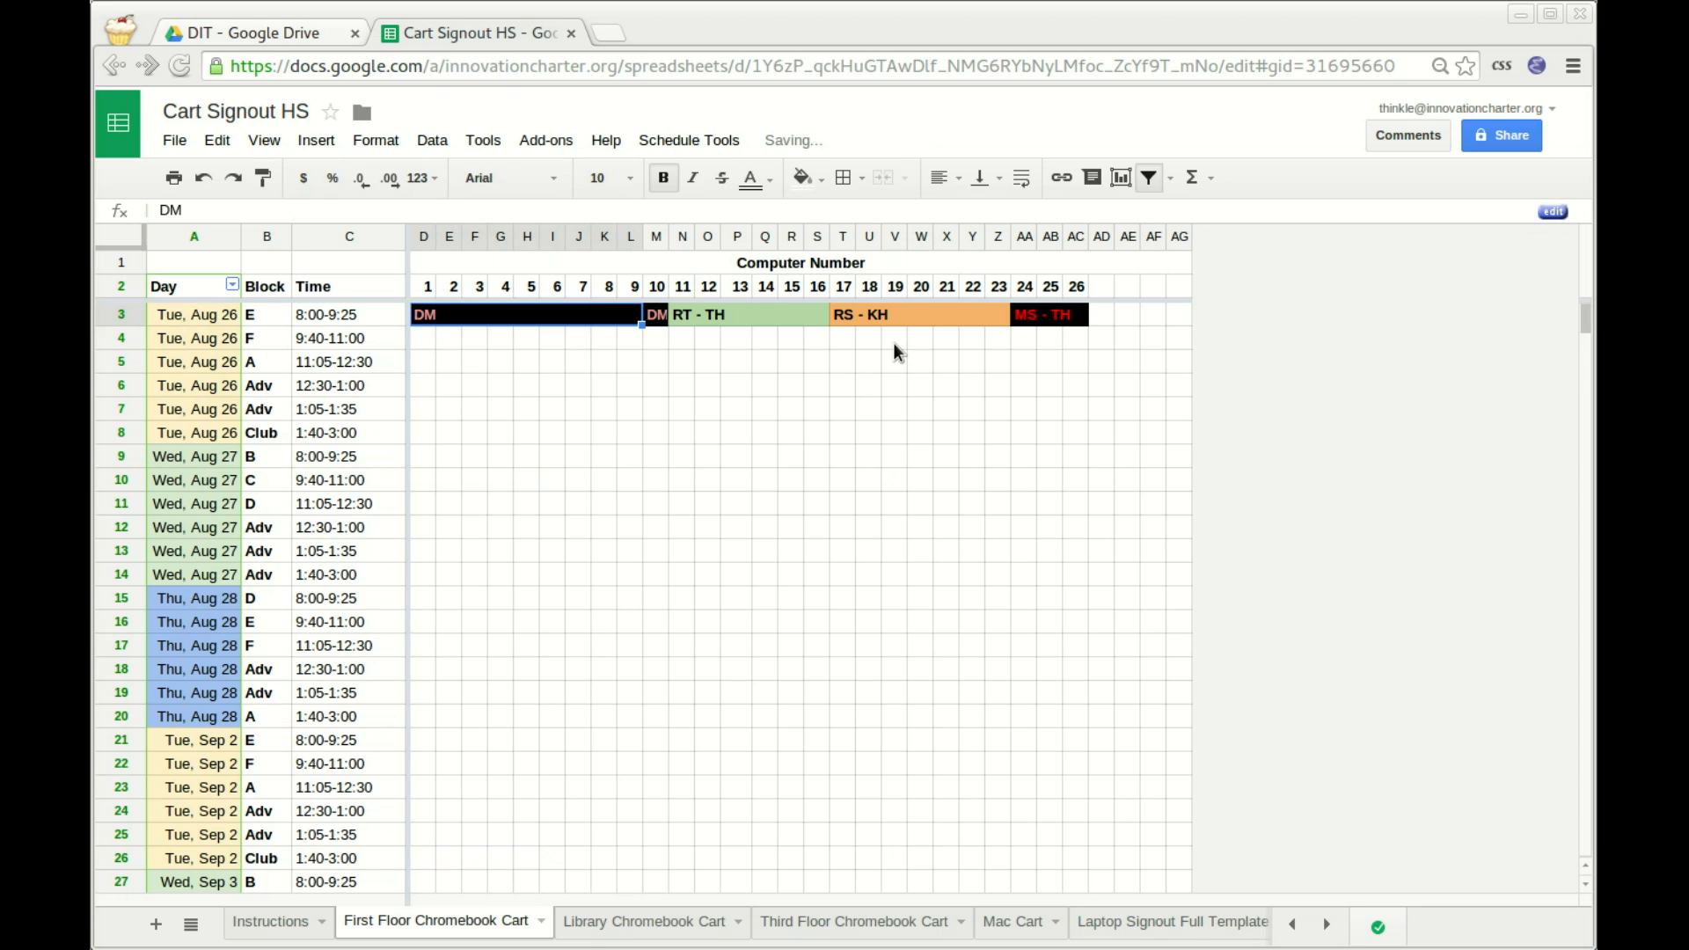
text(MS)
key(Return)
key(Up)
text(RT)
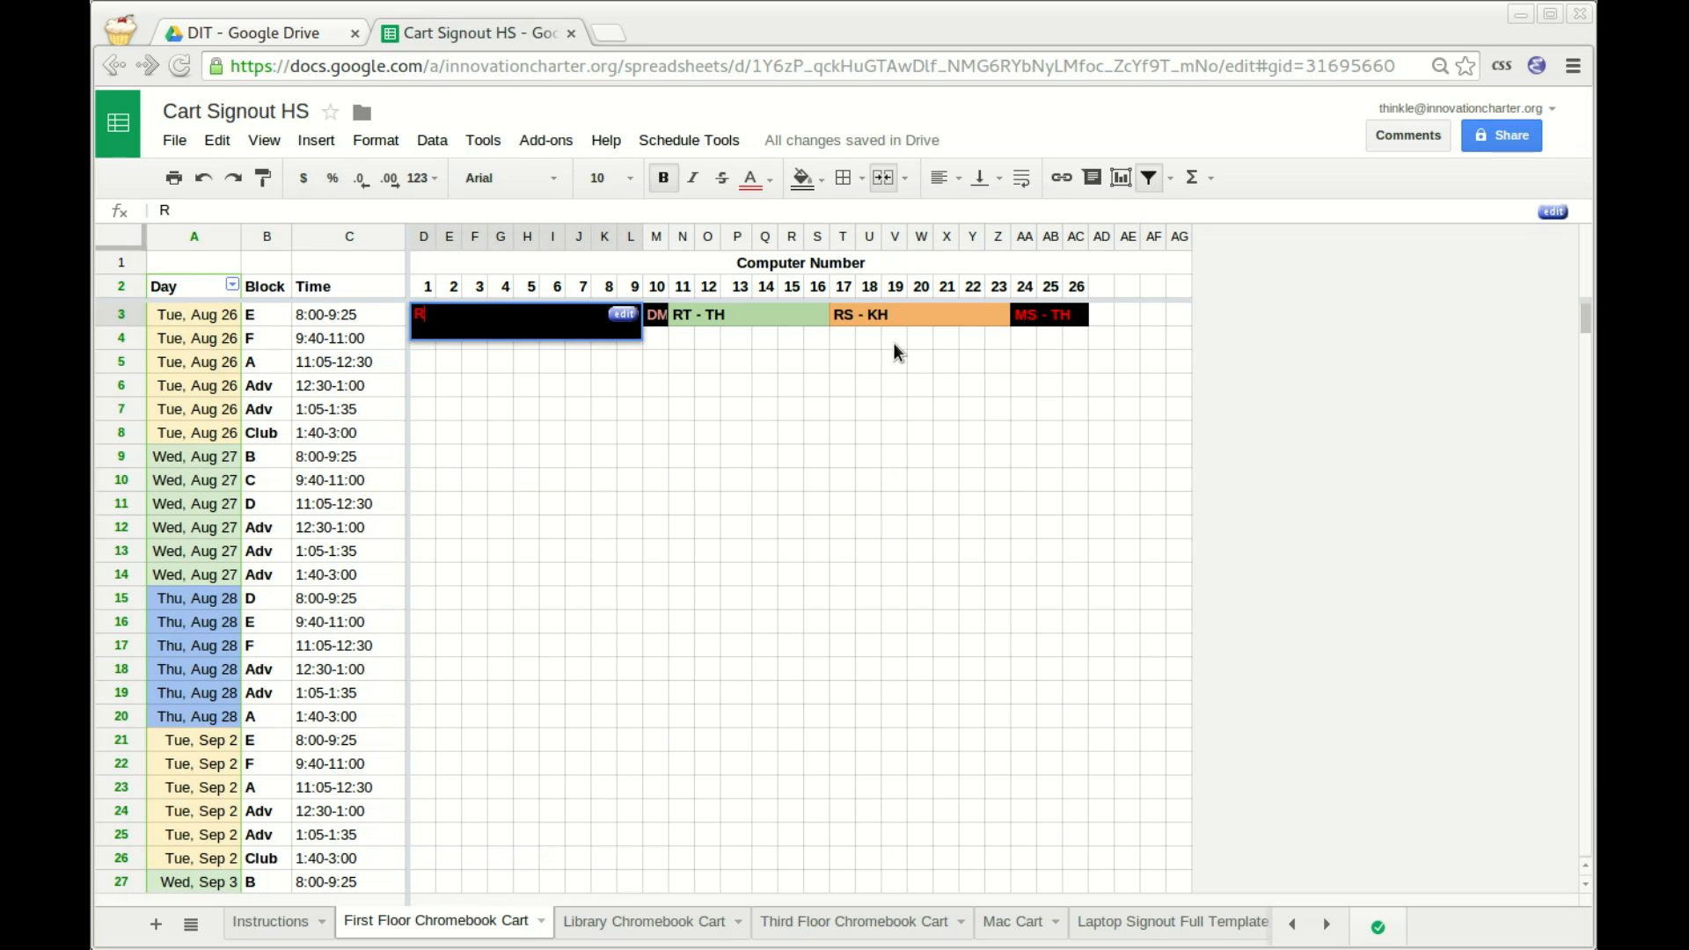
key(Return)
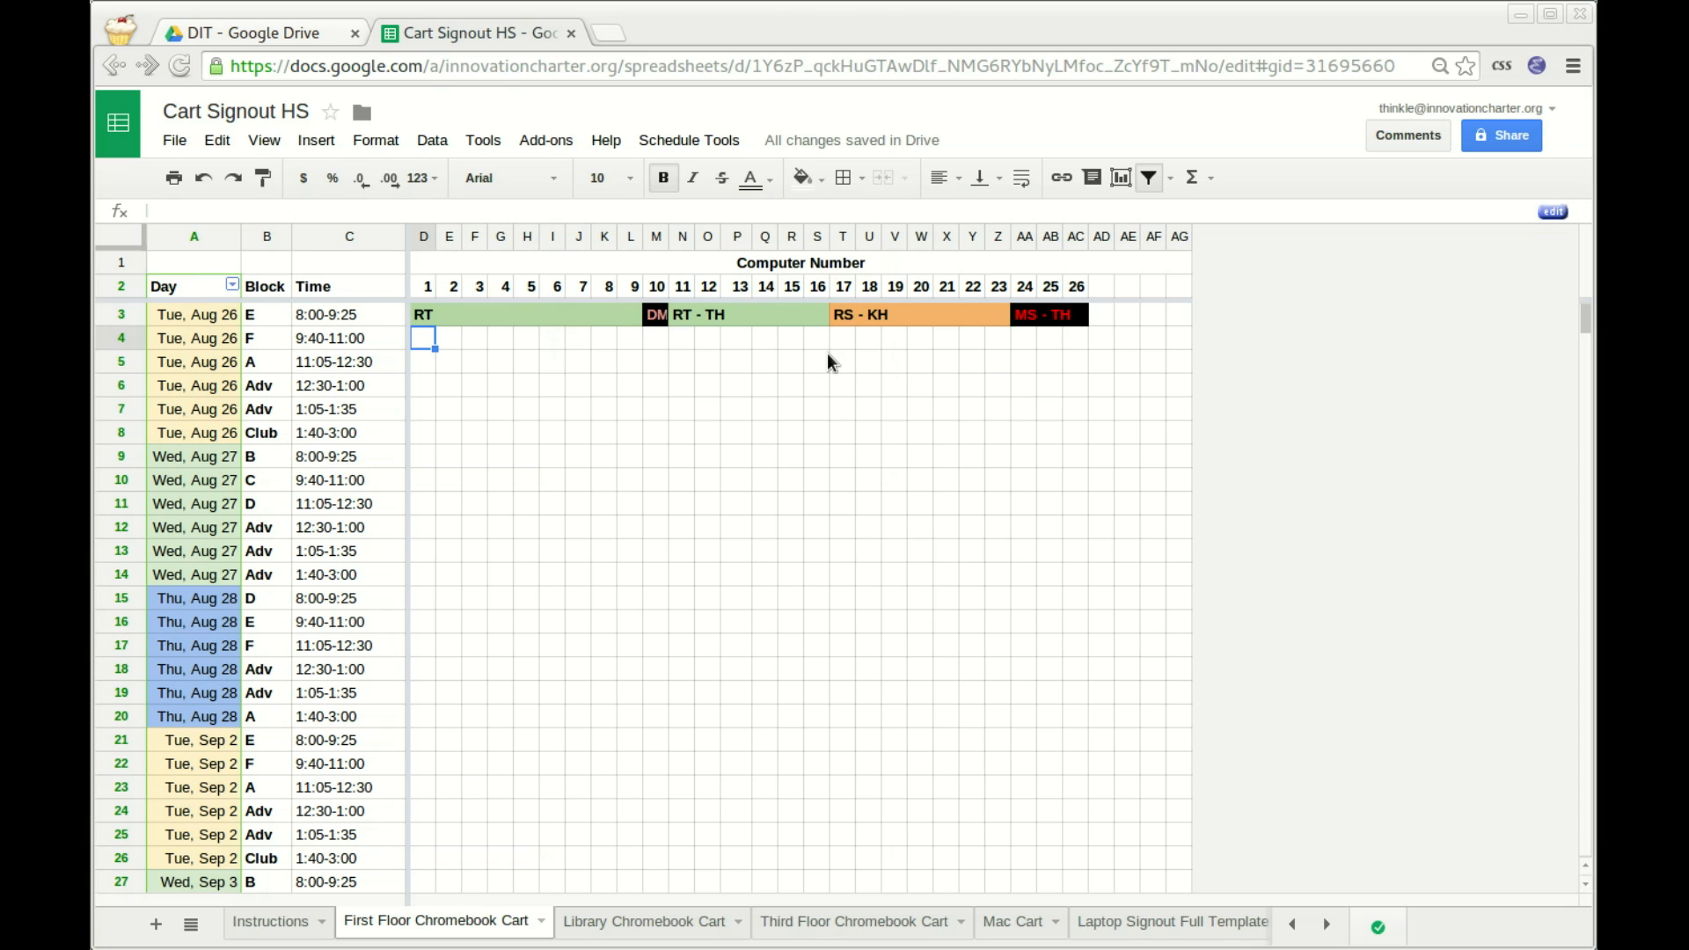
Clear the RT, DM, RT - TH and RS - KH signouts on row 3.
key(Up)
key(Delete)
key(Right)
key(Delete)
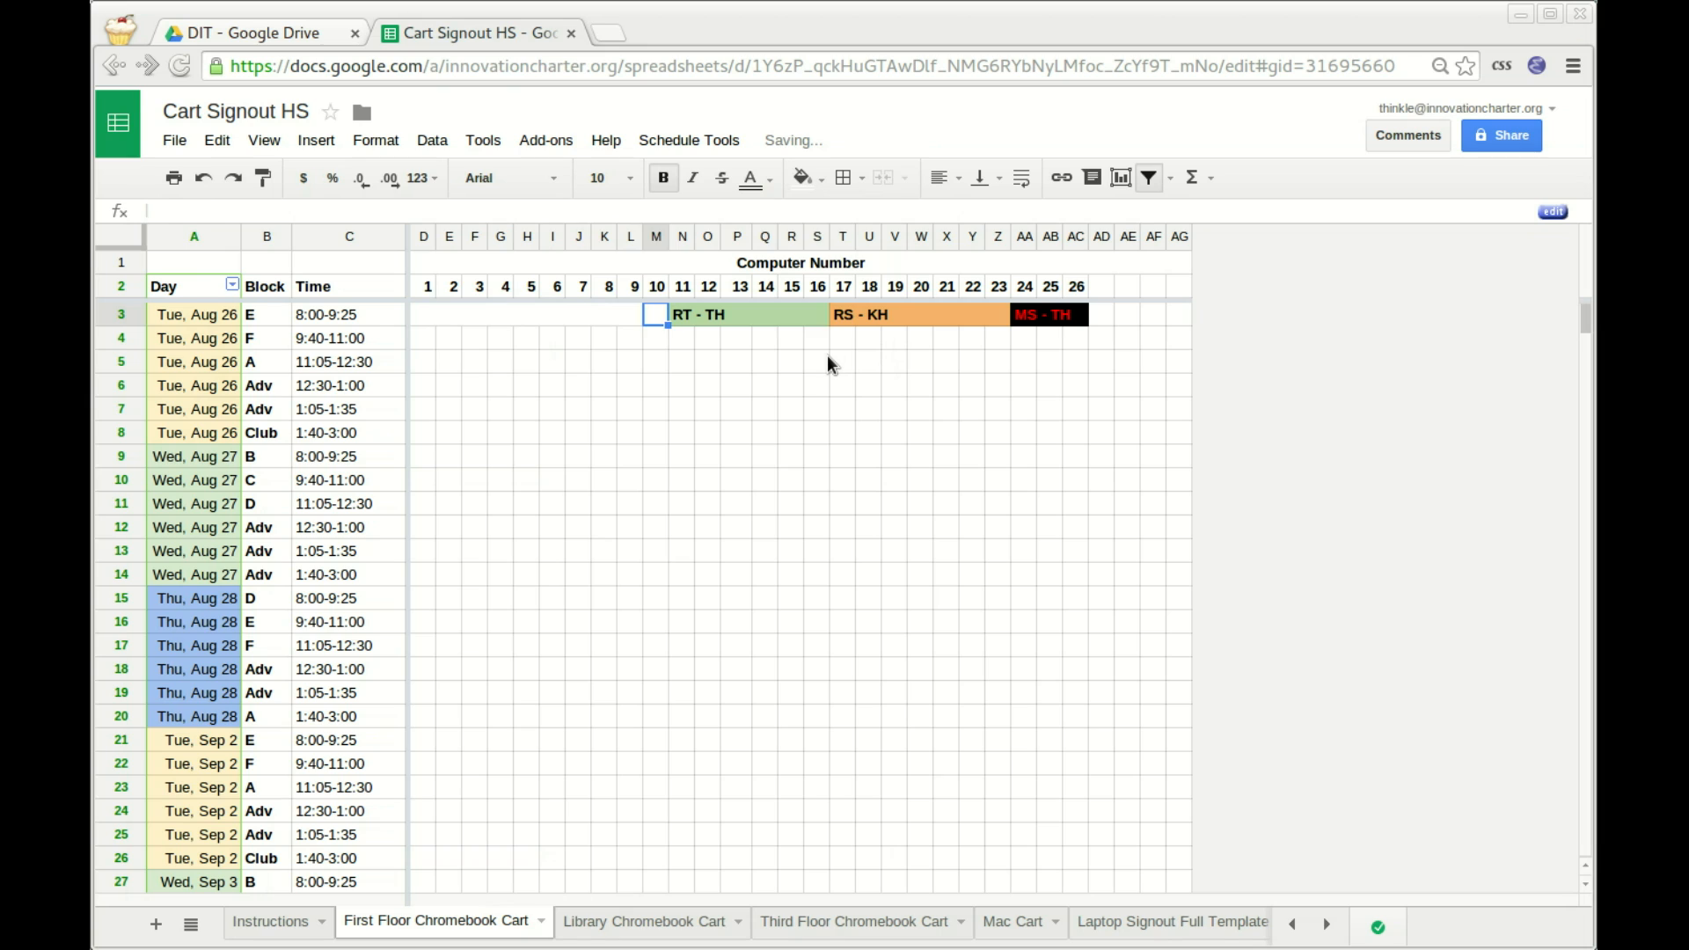
key(Right)
key(Delete)
key(Right)
key(Delete)
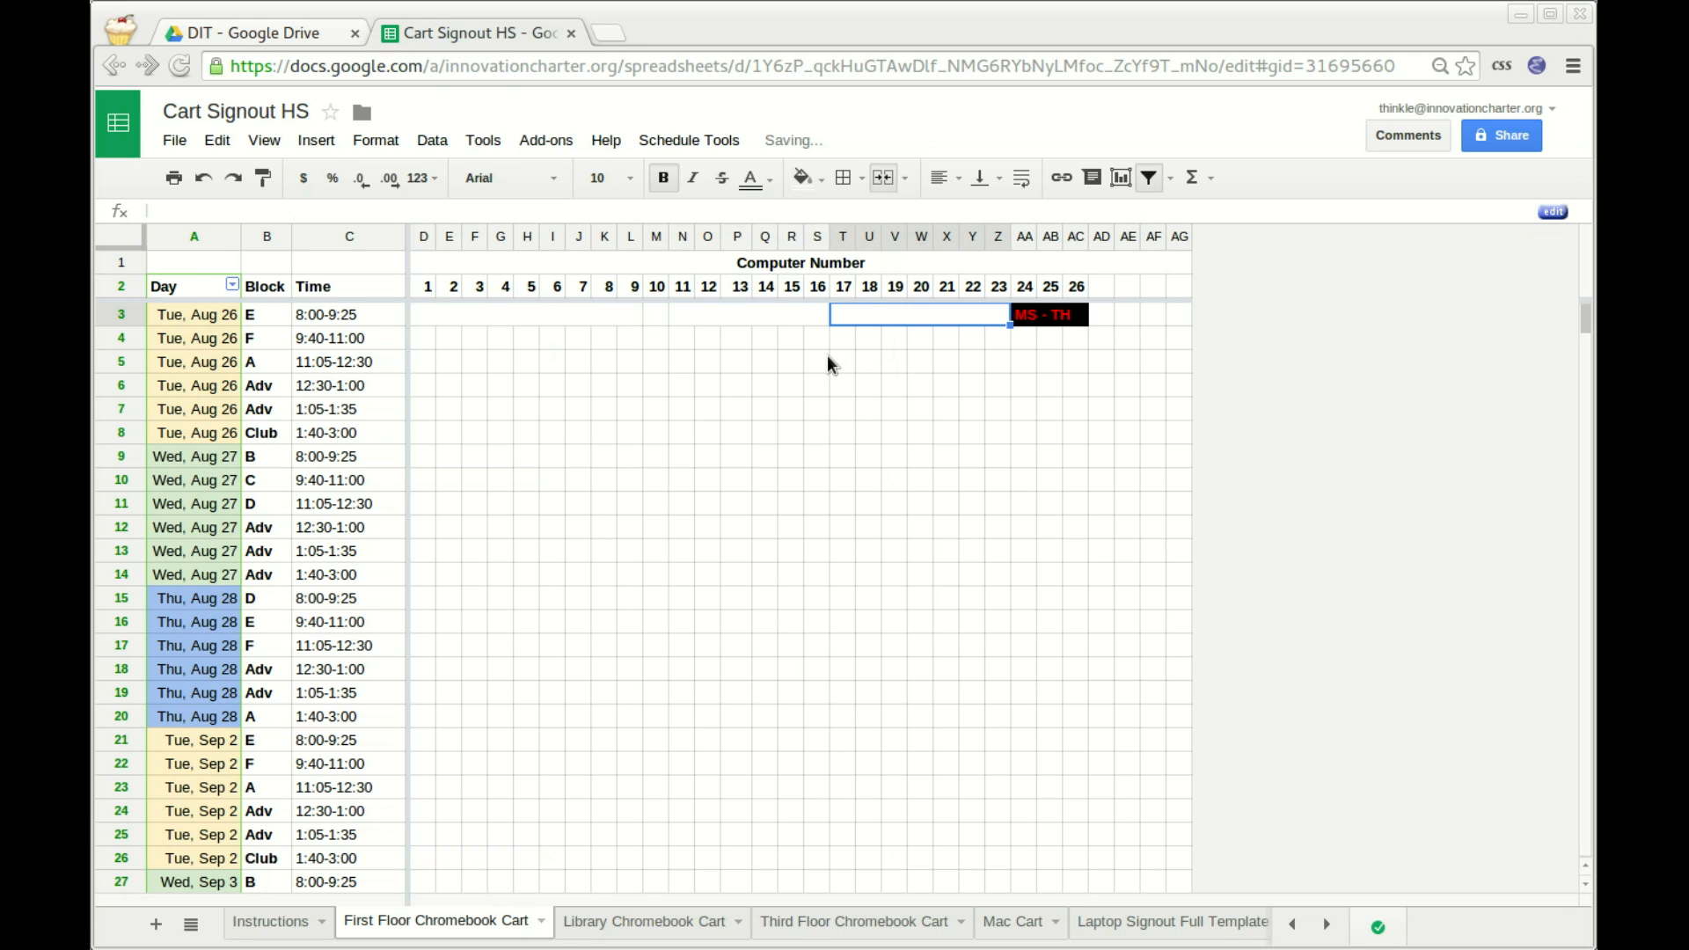
Select row 3 through column Z and split the merged cells apart.
key(Left)
key(Left)
key(Left)
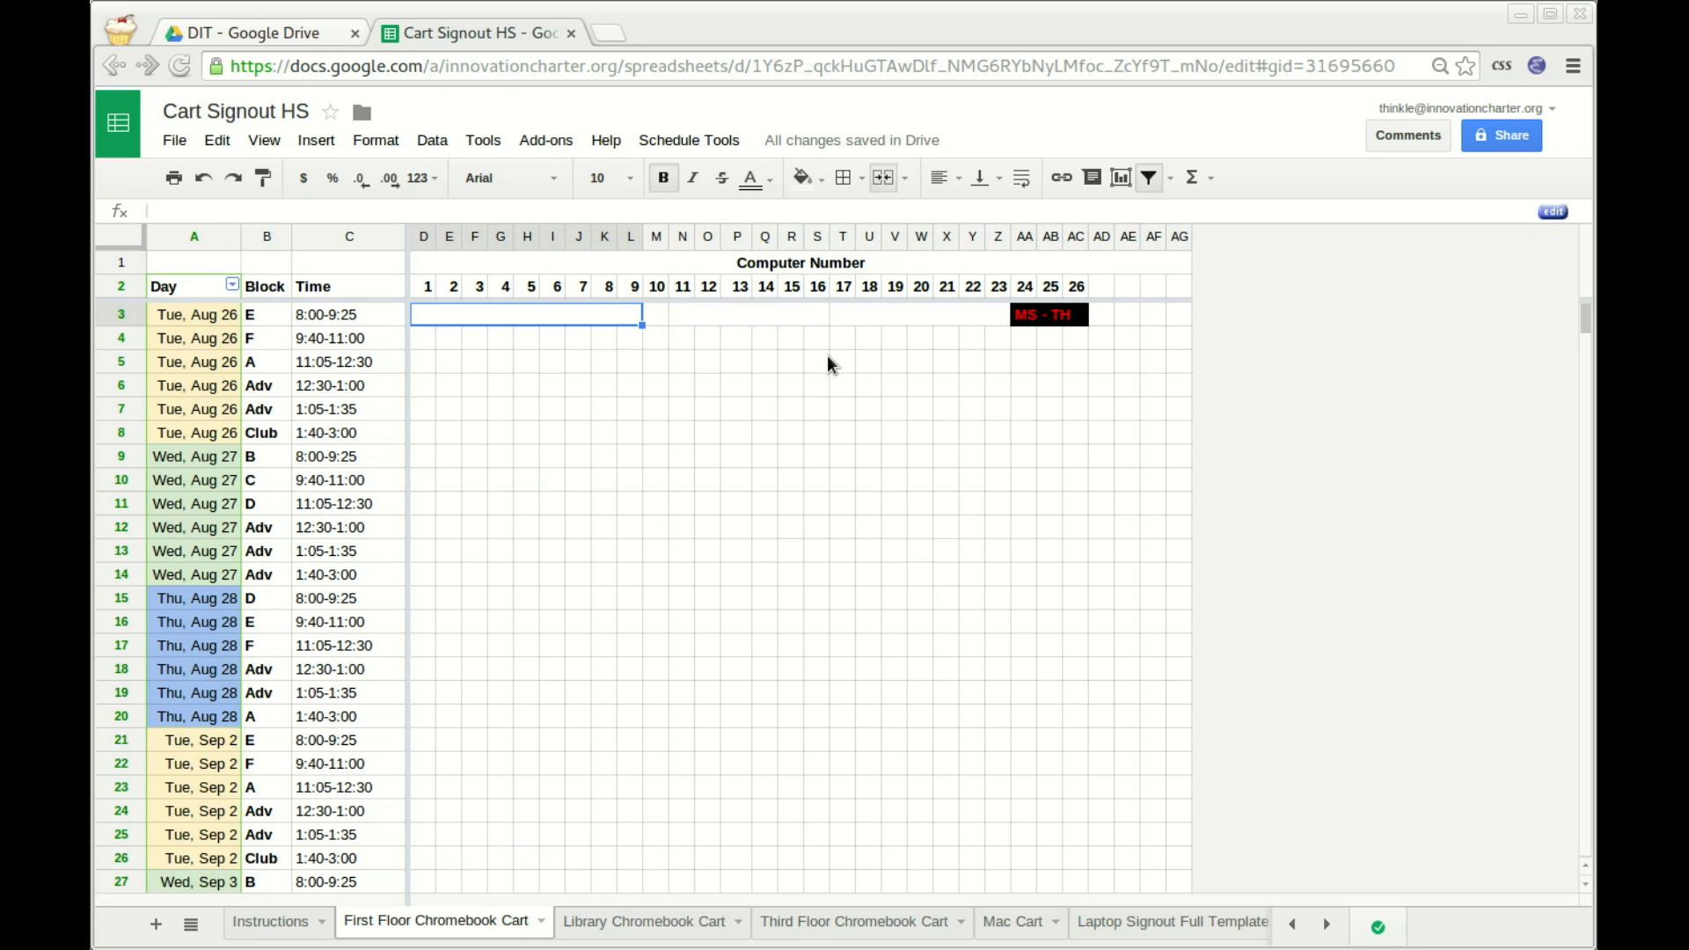
key(shift+Right)
key(shift+Right)
key(shift+Right)
key(shift+Right)
key(shift+Right)
key(shift+Right)
key(shift+Right)
key(shift+Right)
key(shift+Right)
key(shift+Right)
key(shift+Right)
key(shift+Right)
key(shift+Right)
key(shift+Right)
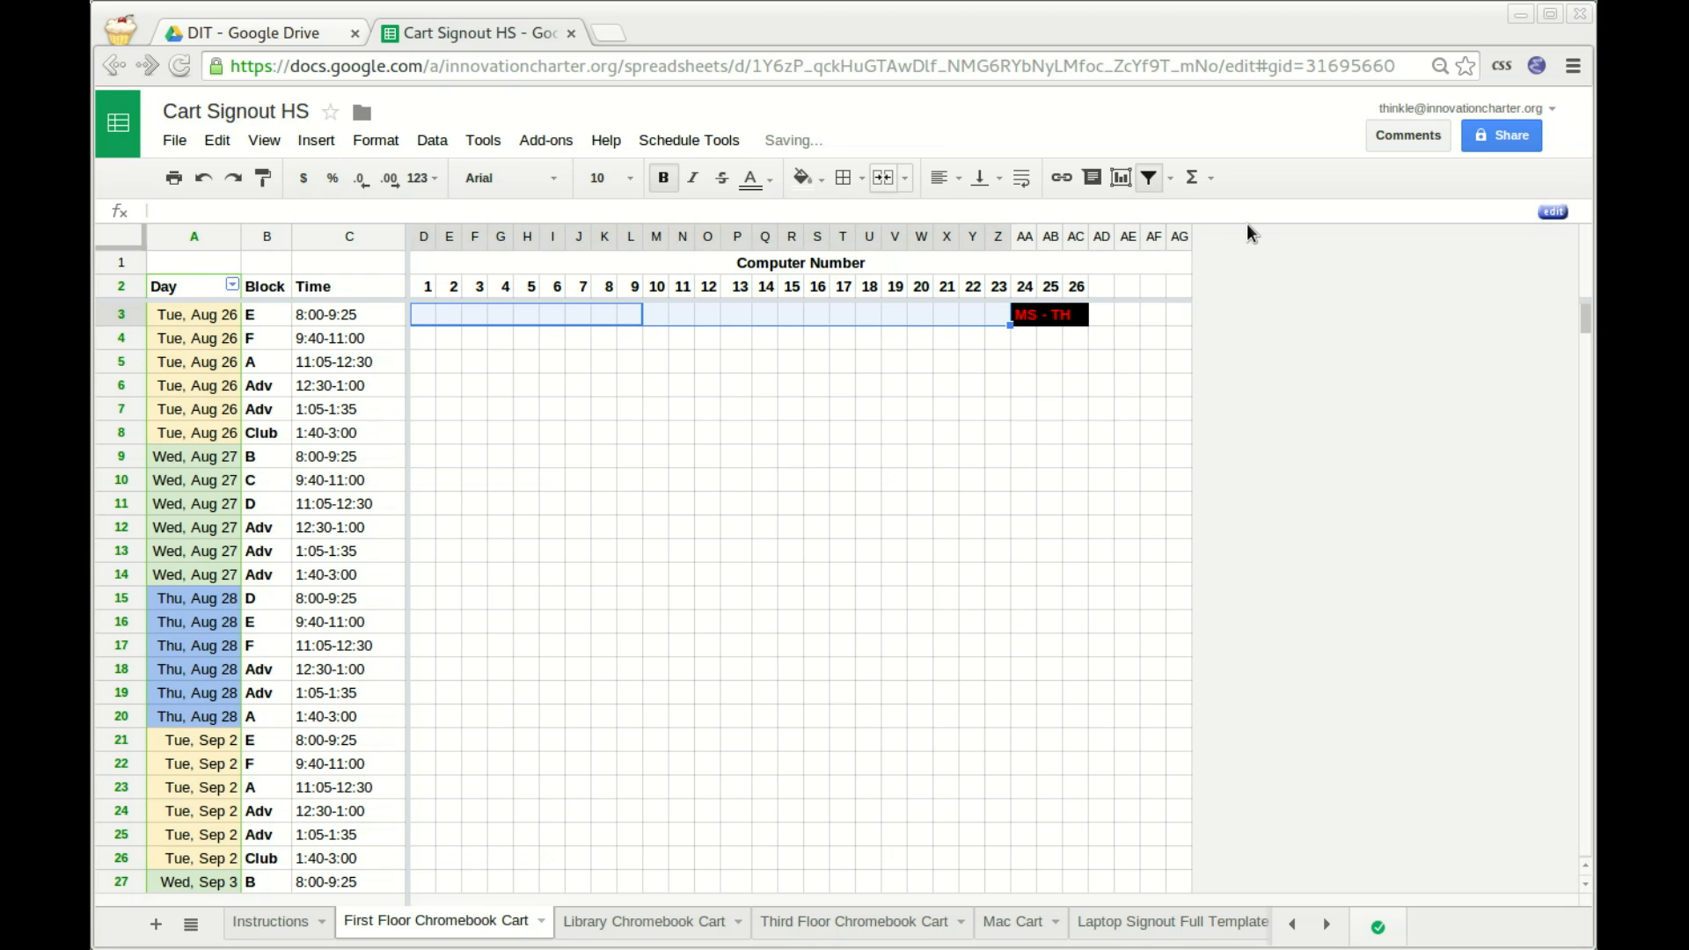
key(Down)
key(Up)
key(Right)
key(Right)
key(Right)
key(Right)
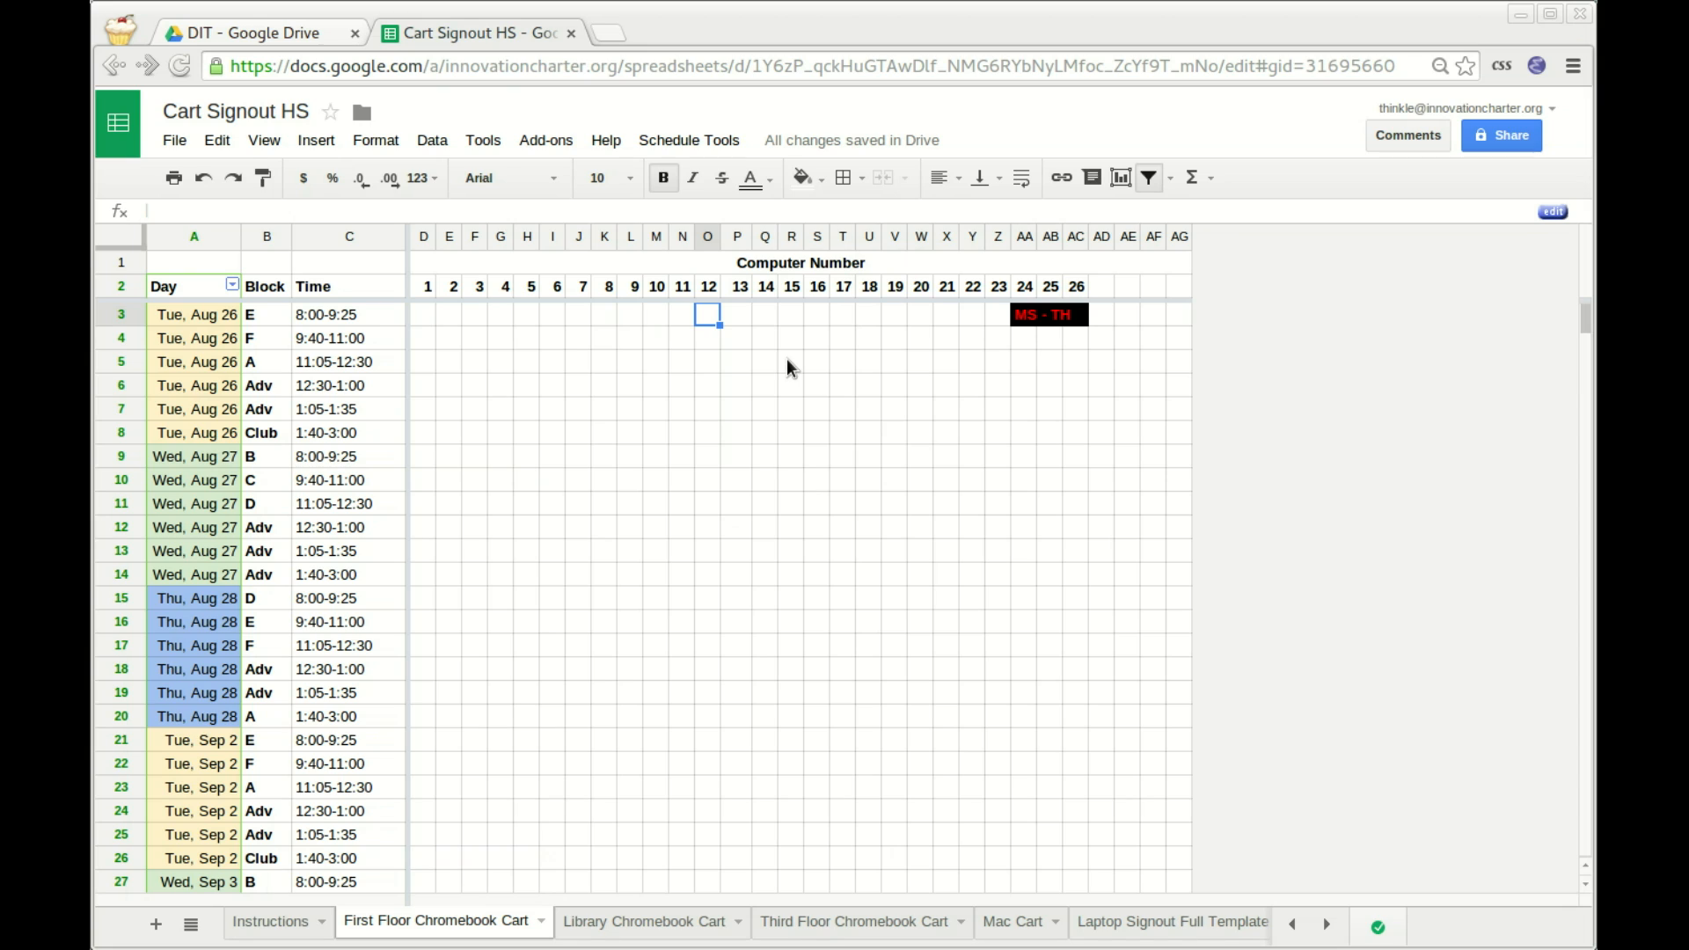
key(Left)
key(Left)
key(Left)
key(Left)
key(Left)
key(Left)
key(Left)
key(Left)
key(Left)
key(Left)
key(Left)
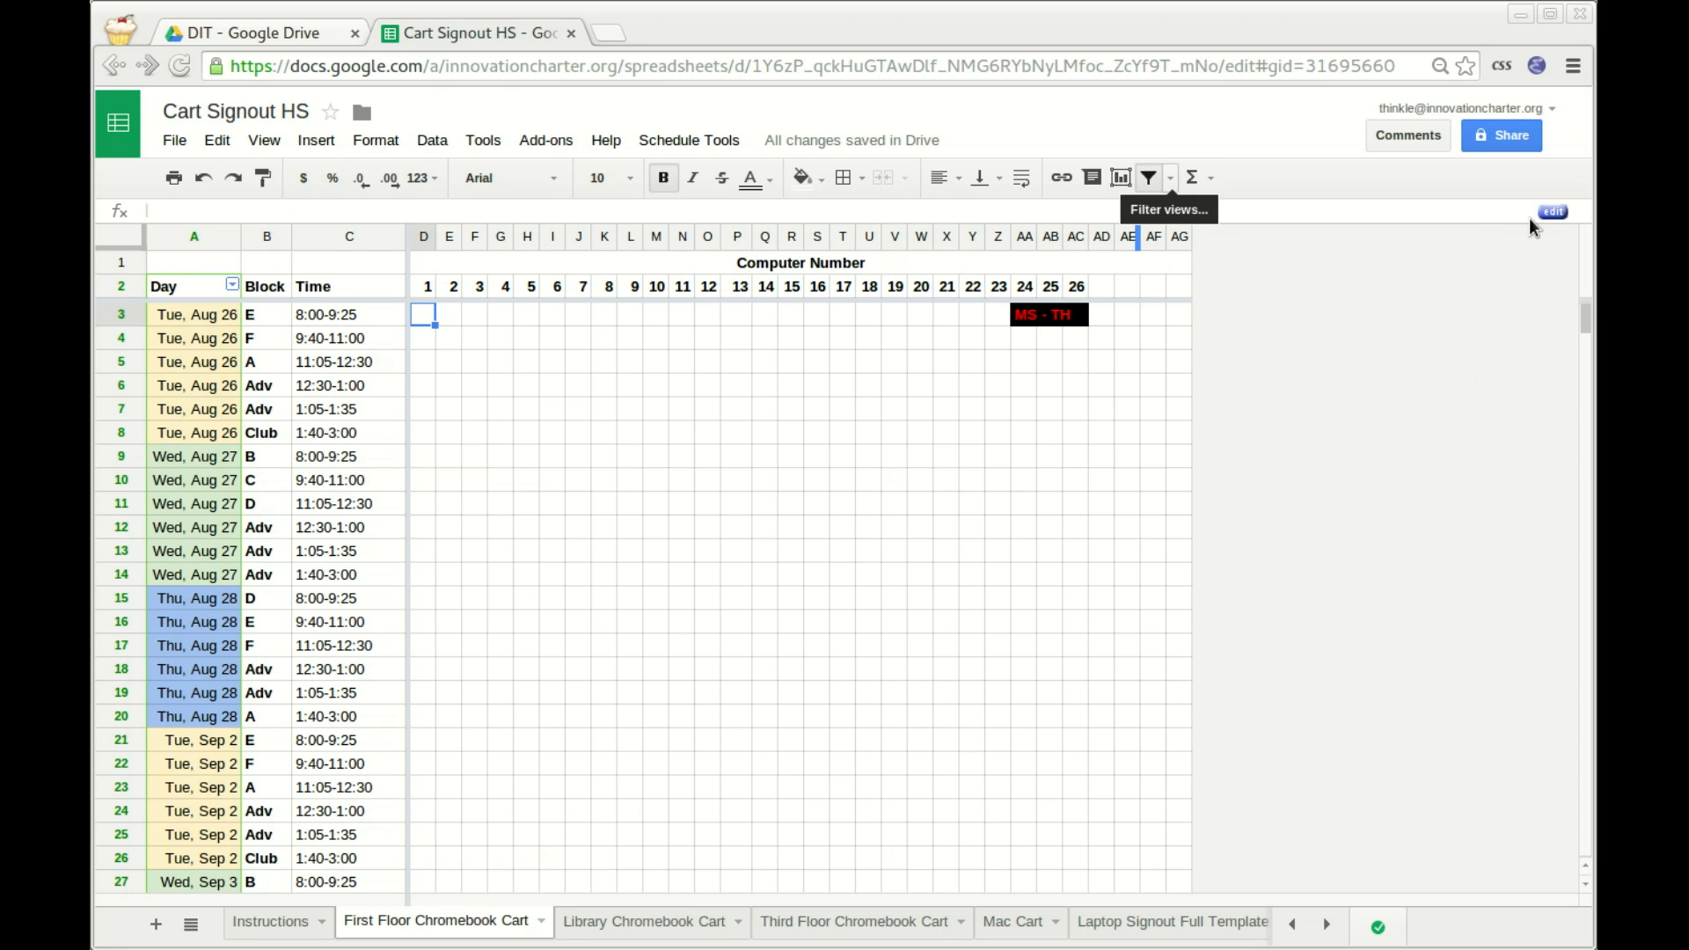
Apply the C Block filter view and step through the C block date rows.
click(1170, 178)
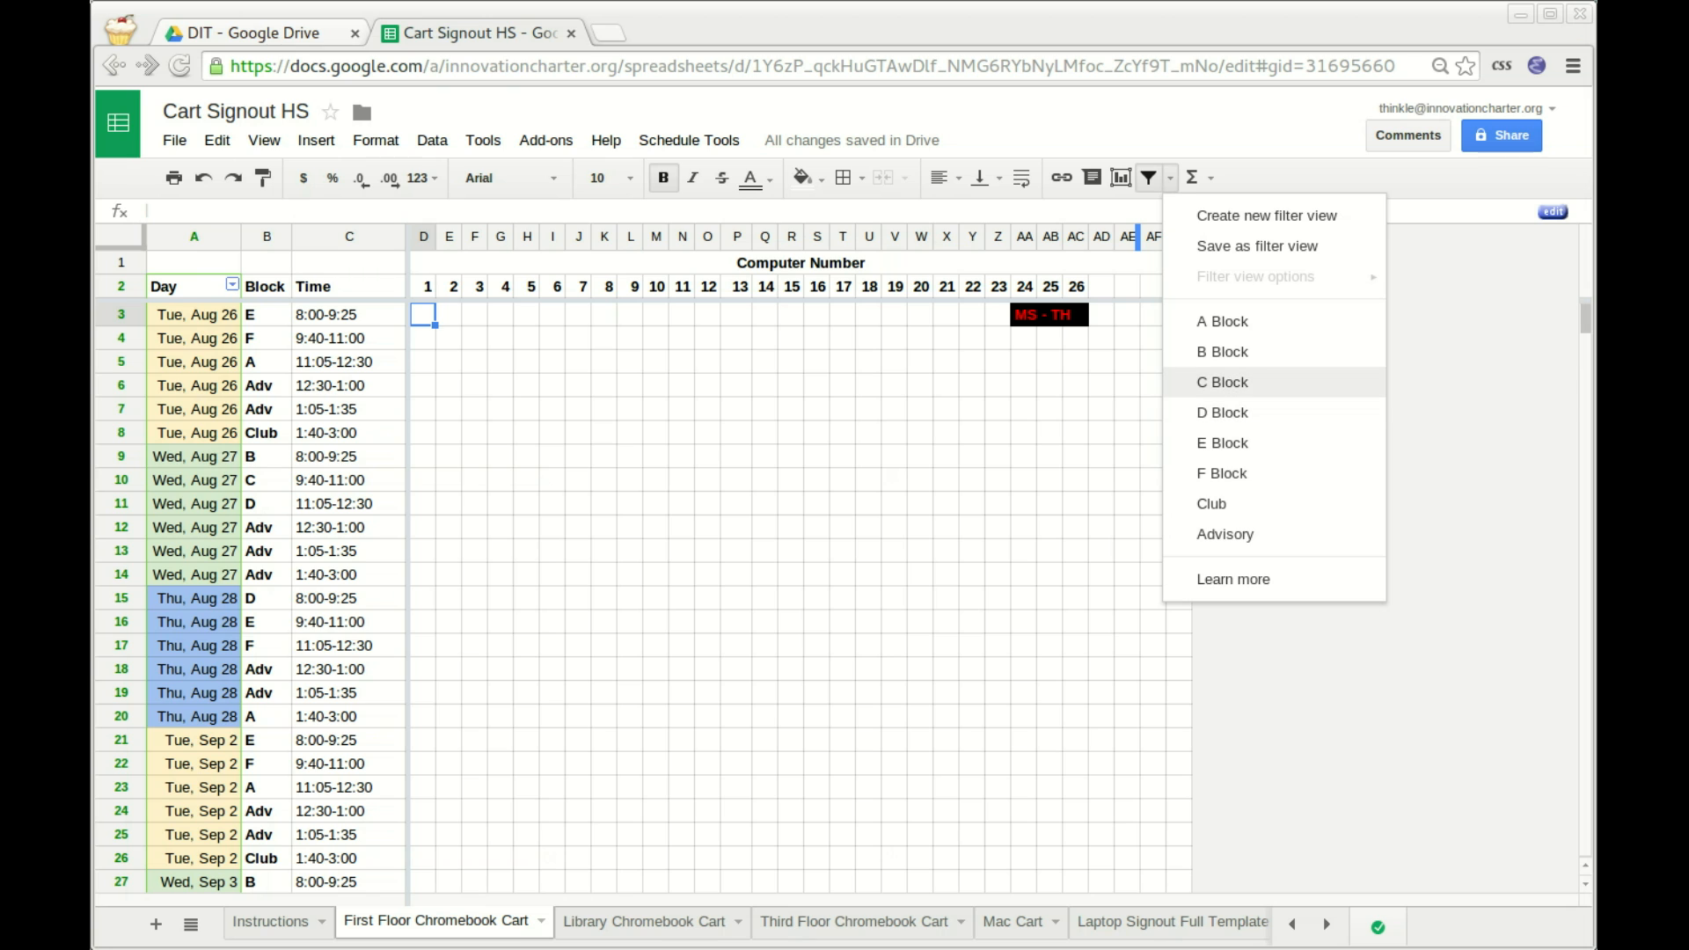
click(1223, 382)
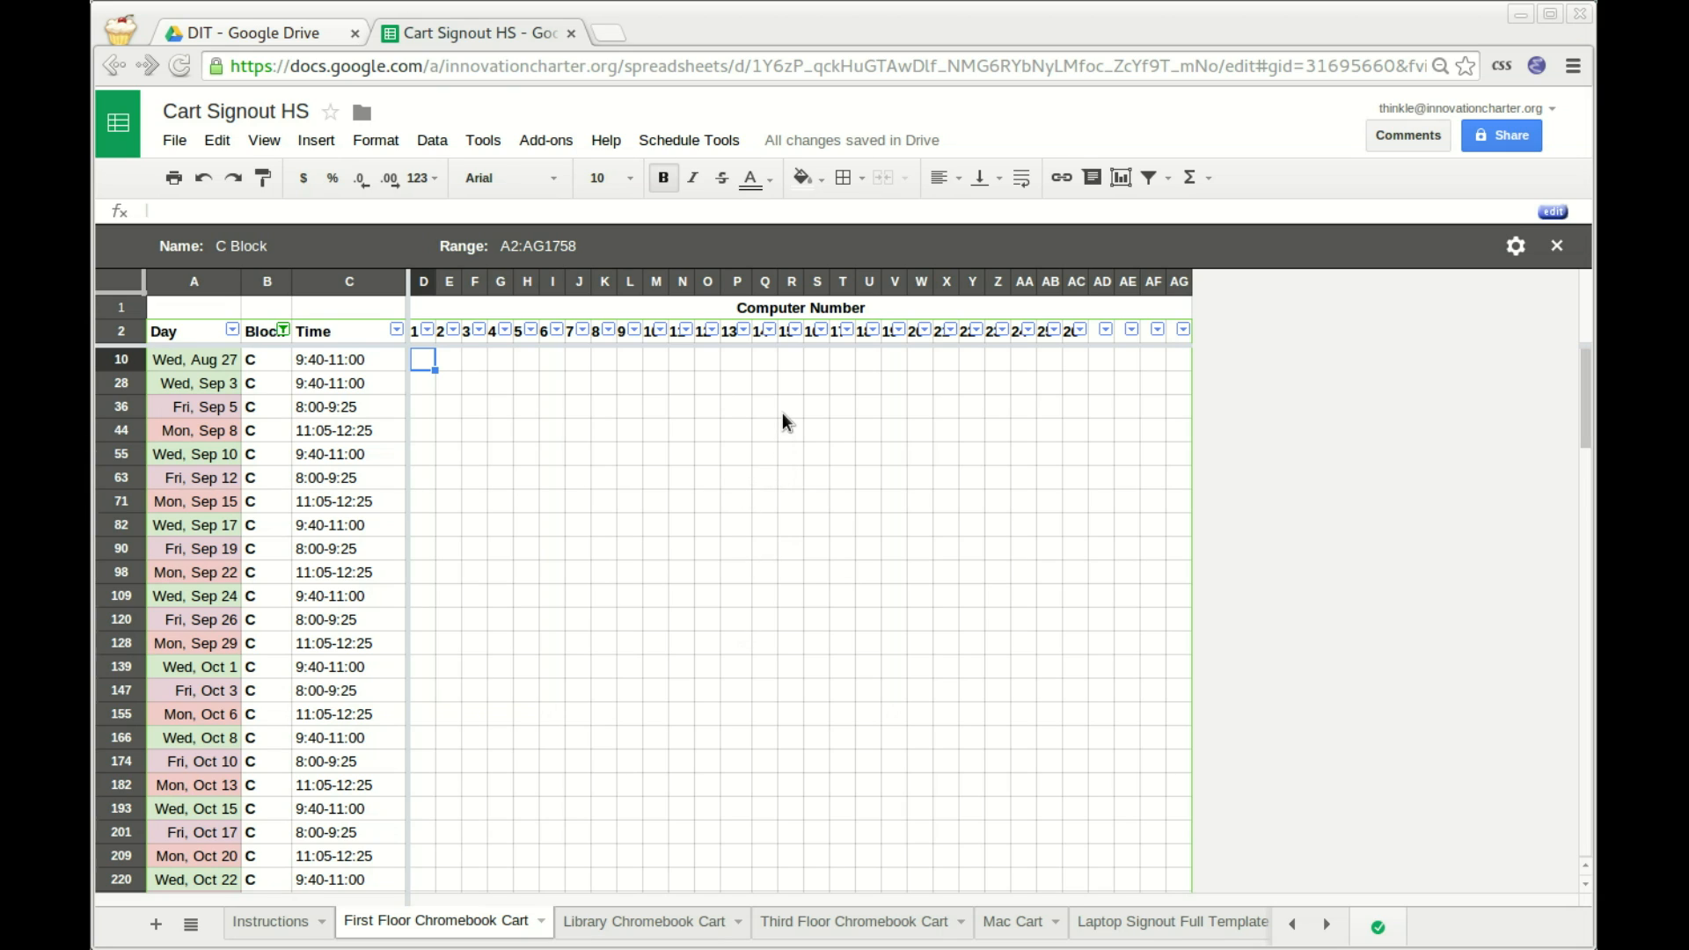
key(Down)
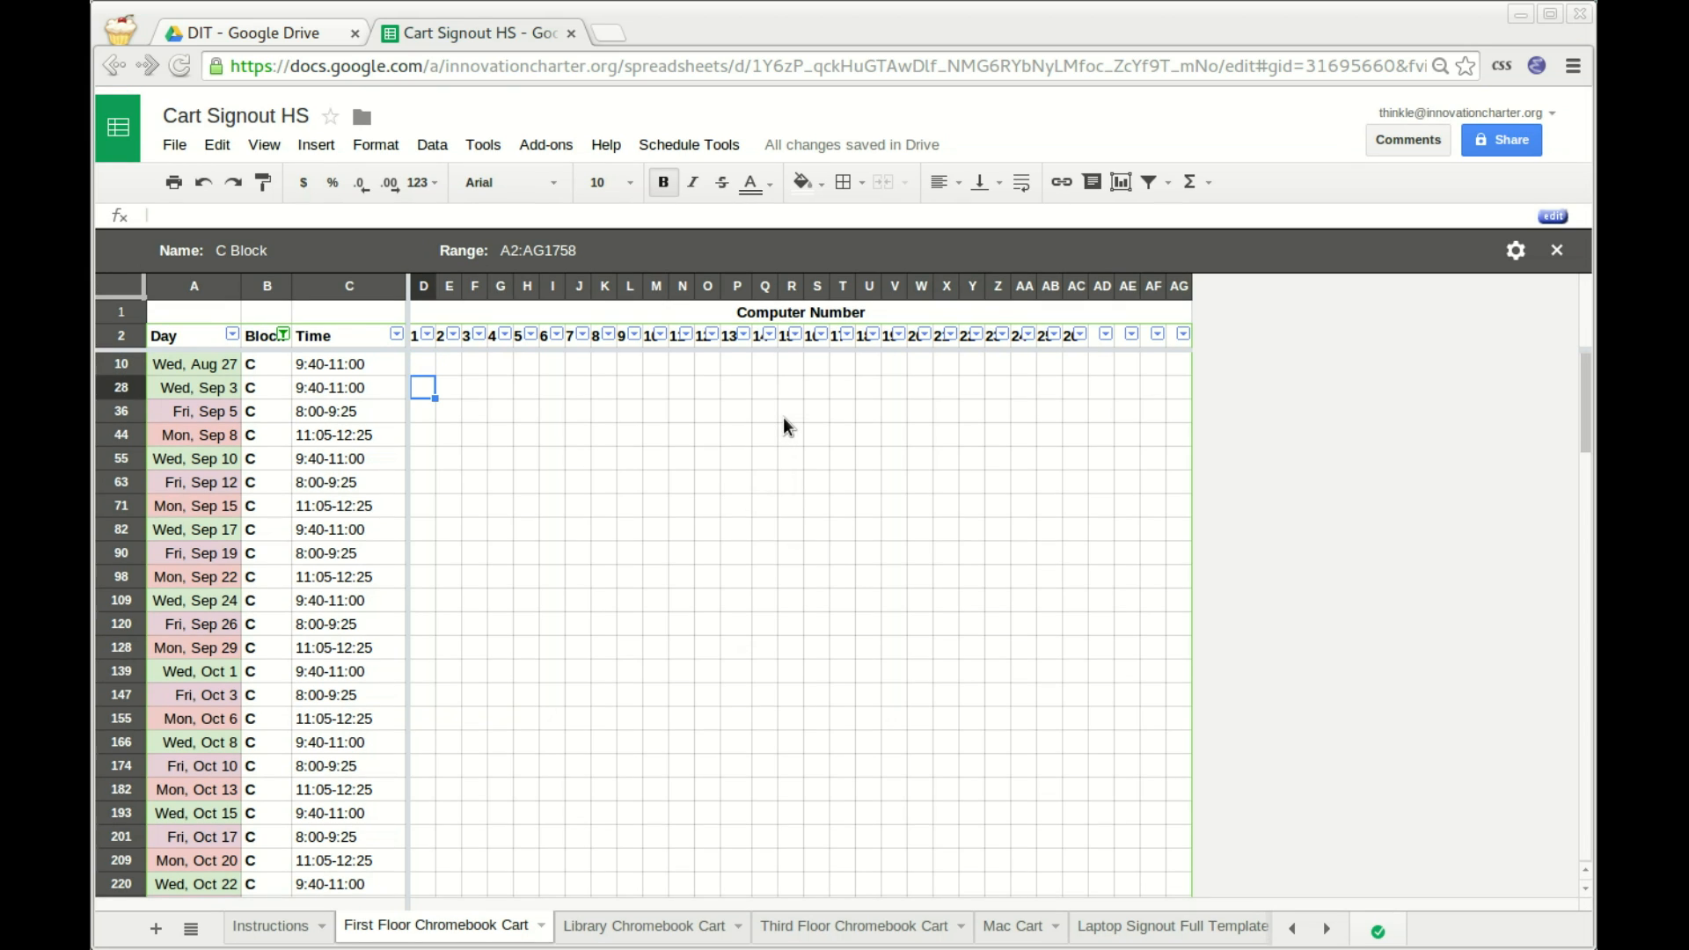
key(Down)
key(Down)
key(Down)
key(Down)
key(Down)
key(Down)
key(Down)
key(Up)
key(Up)
key(Up)
key(Up)
key(Up)
key(Up)
key(Up)
key(Down)
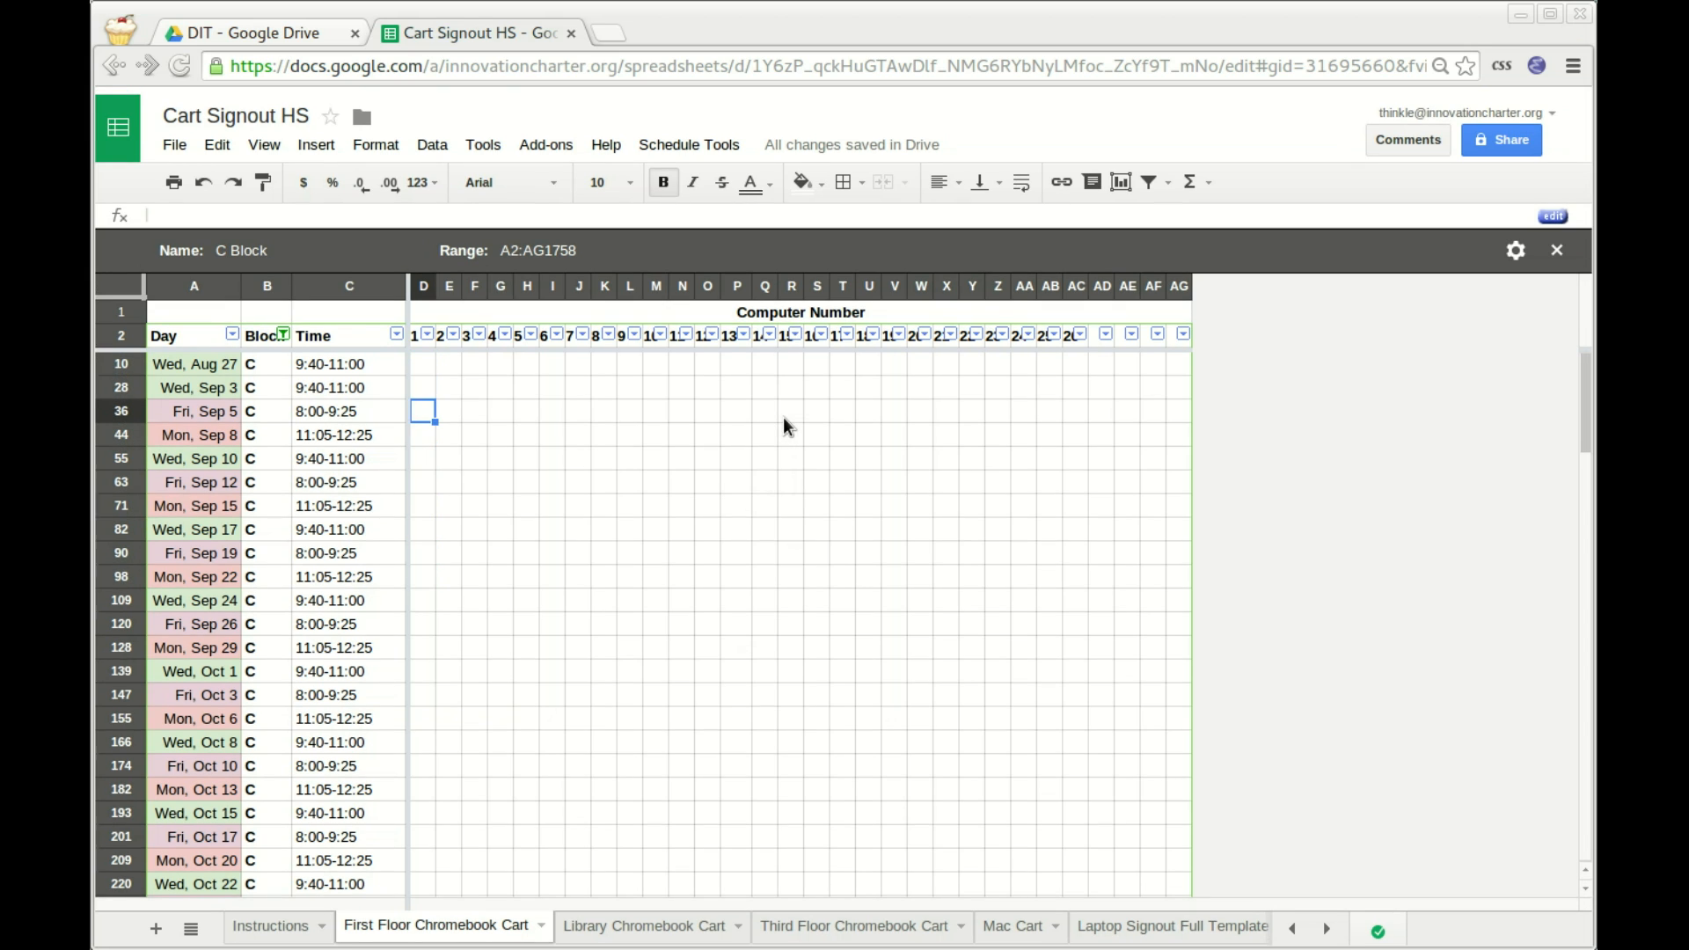
key(Up)
key(Down)
key(Down)
key(Down)
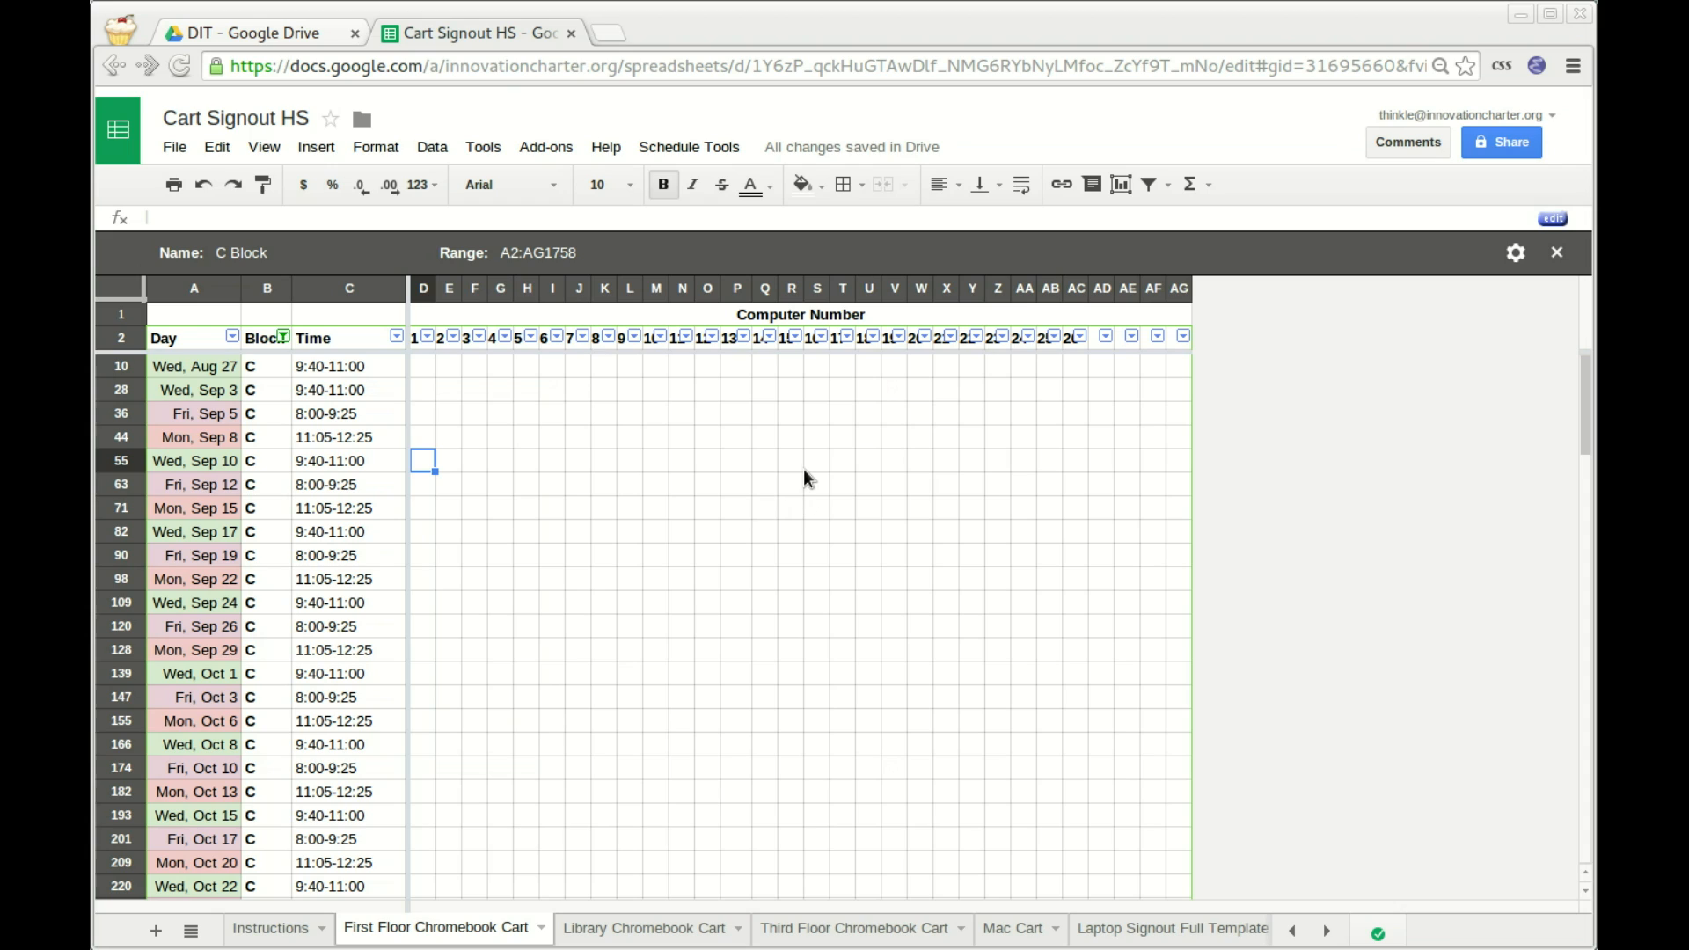
key(Up)
Select row 44 from column D across to column X.
key(Right)
key(Left)
key(shift+Right)
key(shift+Right)
key(shift+Right)
key(shift+Right)
key(shift+Right)
key(shift+Right)
key(shift+Right)
key(shift+Right)
key(shift+Right)
key(shift+Right)
key(shift+Right)
key(shift+Right)
key(shift+Right)
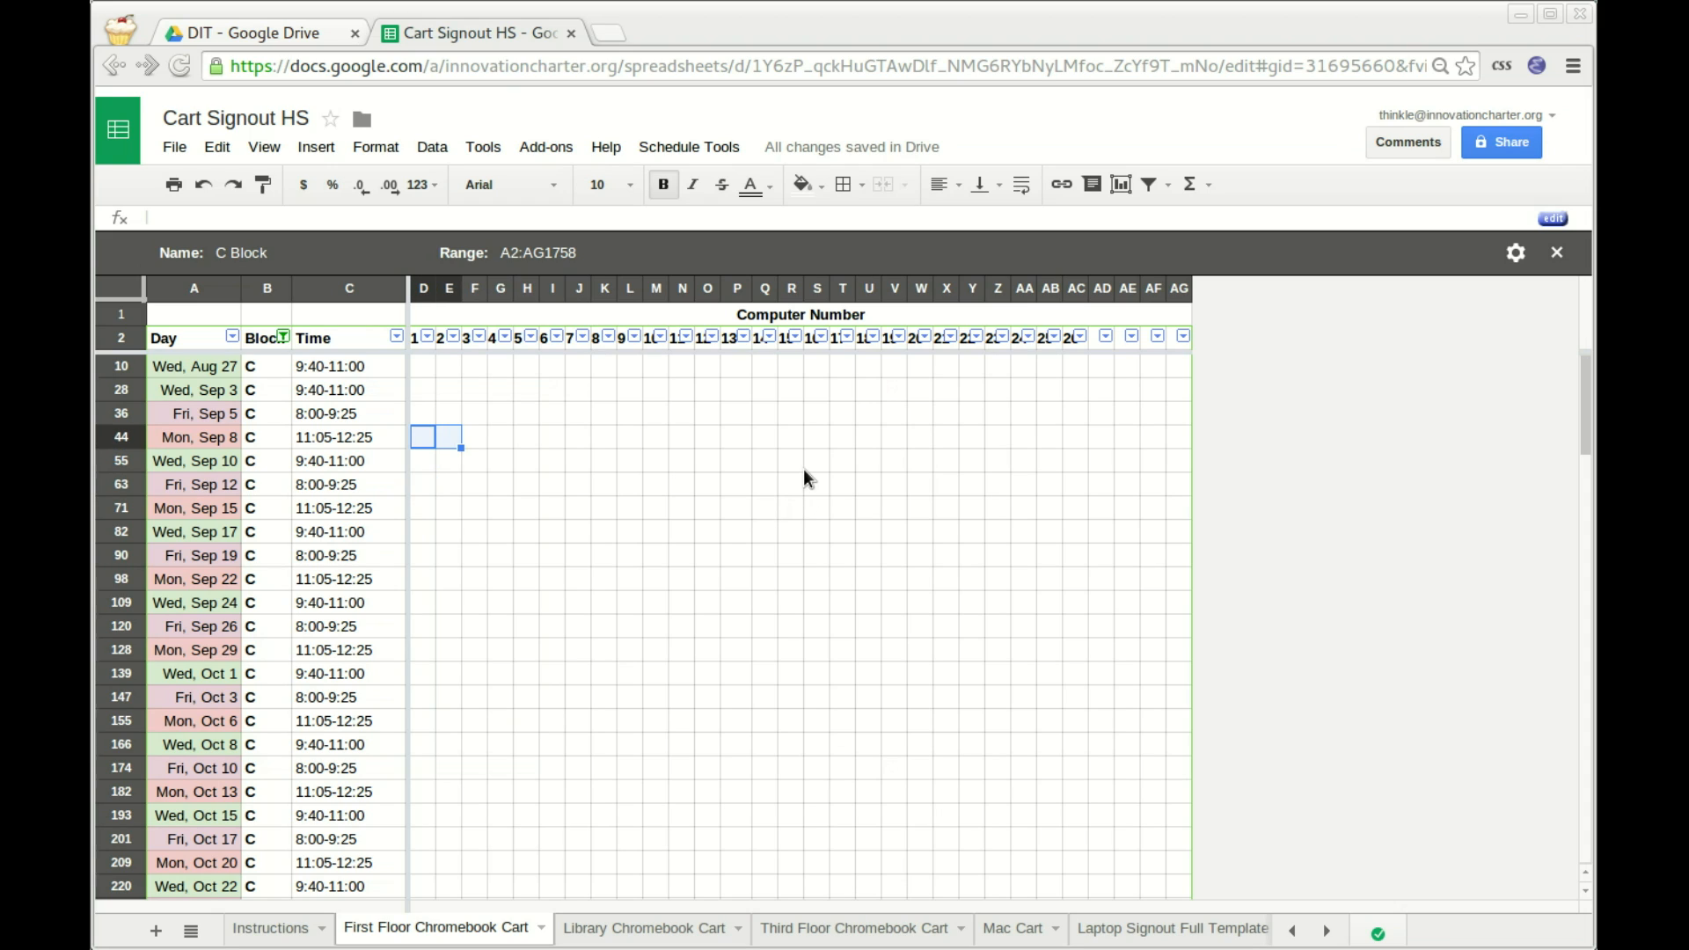
key(shift+Left)
key(shift+Left)
key(shift+Left)
key(shift+Right)
key(shift+Right)
key(shift+Right)
key(shift+Right)
key(shift+Right)
key(shift+Right)
key(shift+Right)
key(shift+Right)
key(shift+Right)
key(shift+Right)
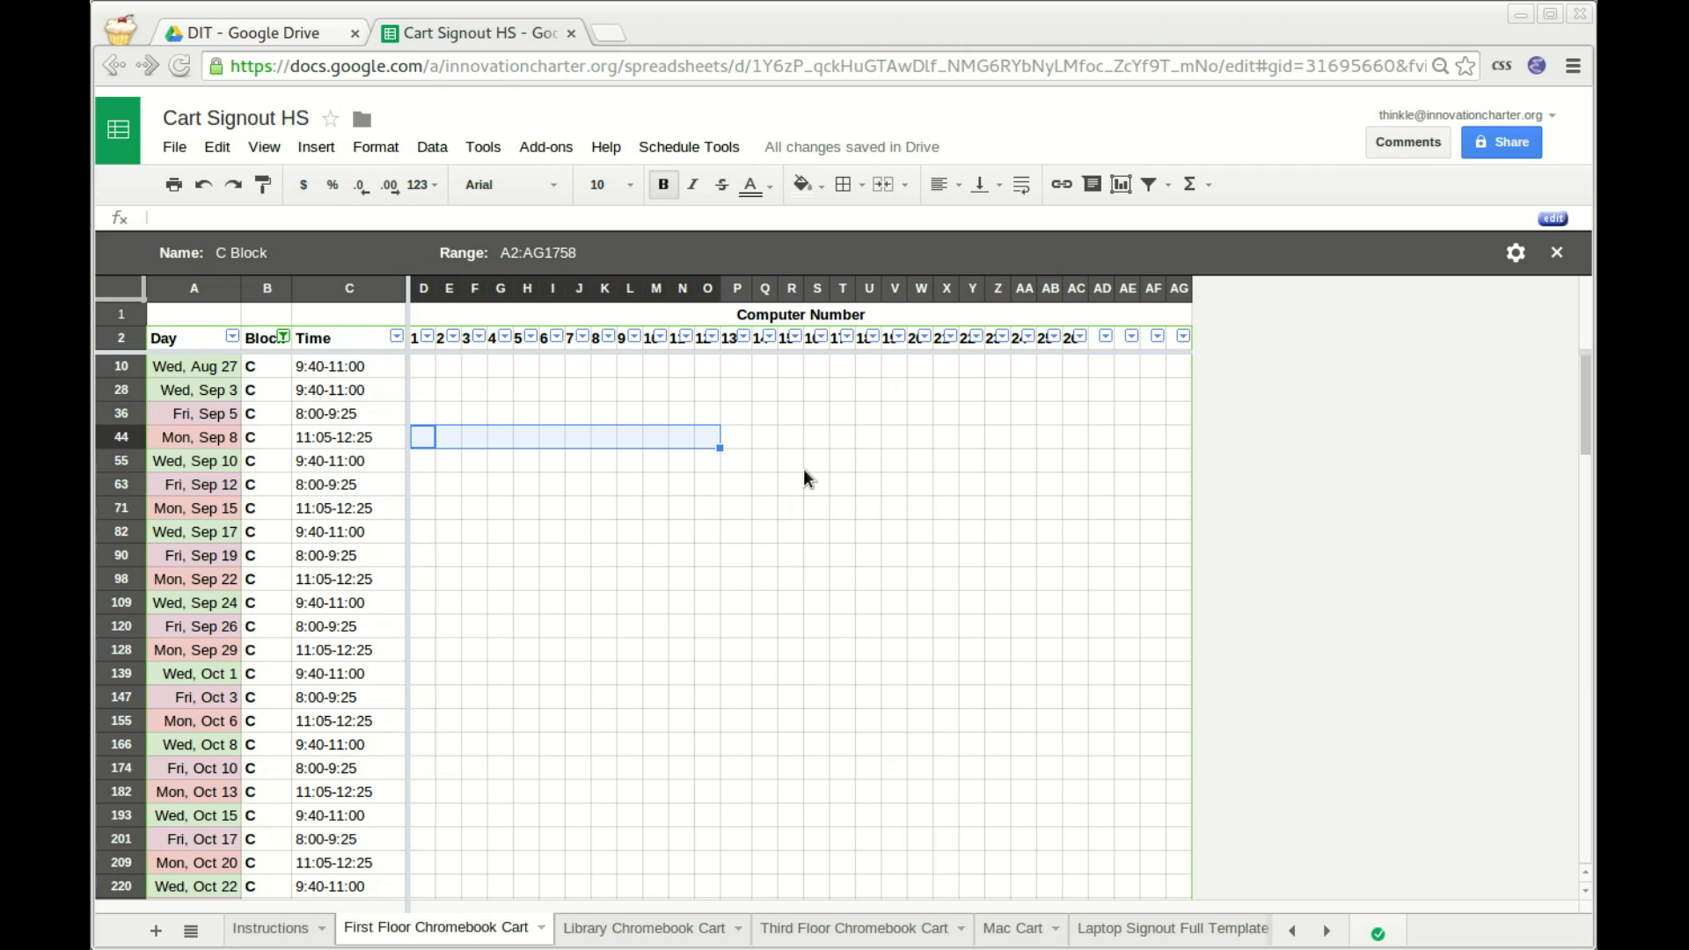
Merge D44:W44 on the C Block row and enter the RS - TH signout.
key(shift+Left)
key(shift+Left)
key(shift+Left)
key(shift+Left)
key(shift+Left)
key(shift+Left)
key(shift+Left)
key(shift+Left)
key(shift+Left)
key(shift+Left)
key(shift+Left)
key(shift+Left)
key(shift+Left)
key(shift+Left)
key(shift+Left)
key(shift+Left)
key(shift+Left)
key(shift+Left)
key(shift+Left)
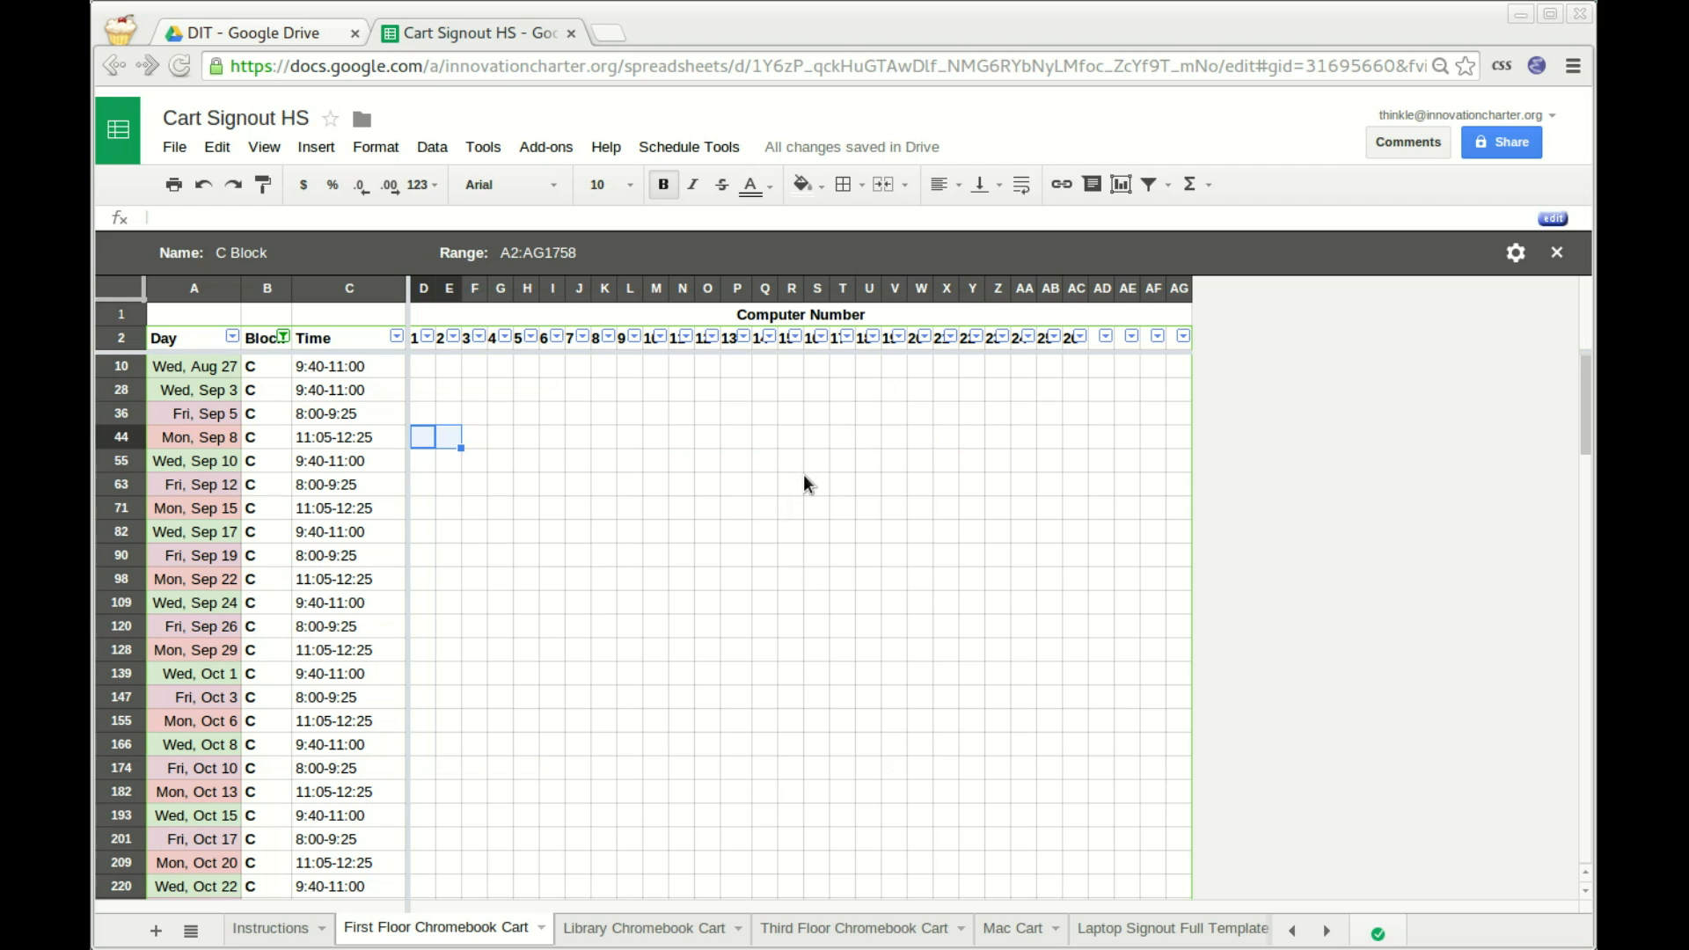
key(shift+Right)
key(shift+Right)
key(shift+Right)
key(shift+Right)
key(shift+Right)
key(shift+Right)
key(shift+Right)
key(shift+Right)
key(shift+Right)
key(shift+Right)
key(shift+Right)
key(shift+Right)
key(shift+Right)
key(shift+Right)
key(shift+Right)
key(shift+Right)
key(shift+Right)
key(shift+Right)
key(shift+Right)
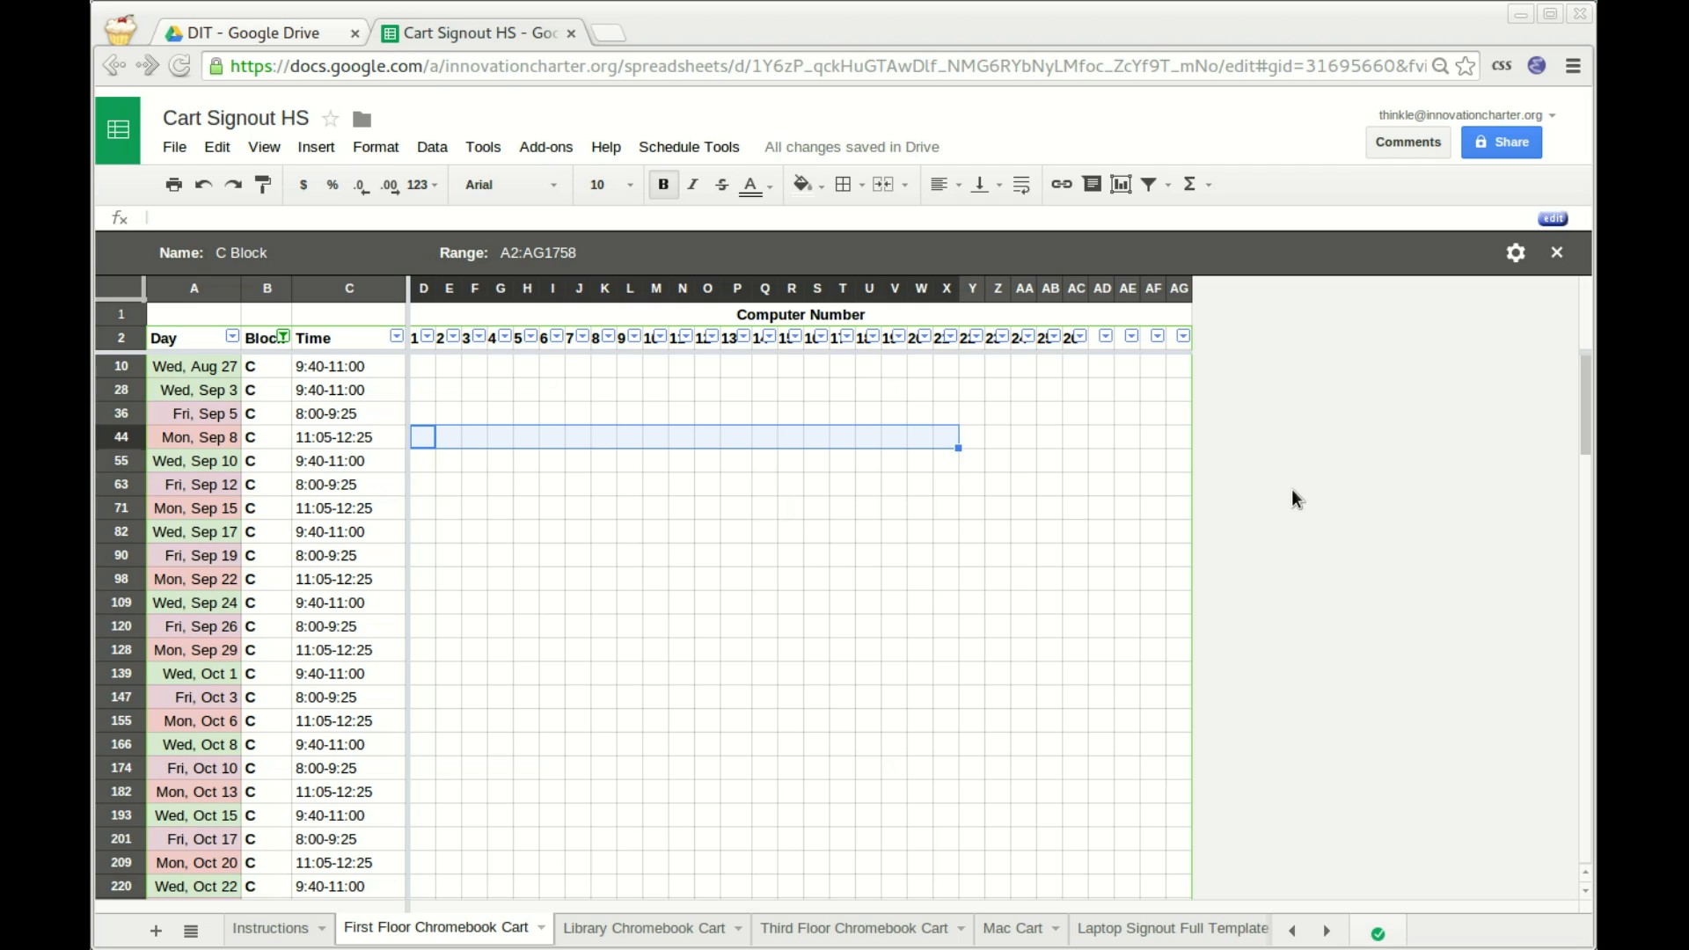
key(shift+Left)
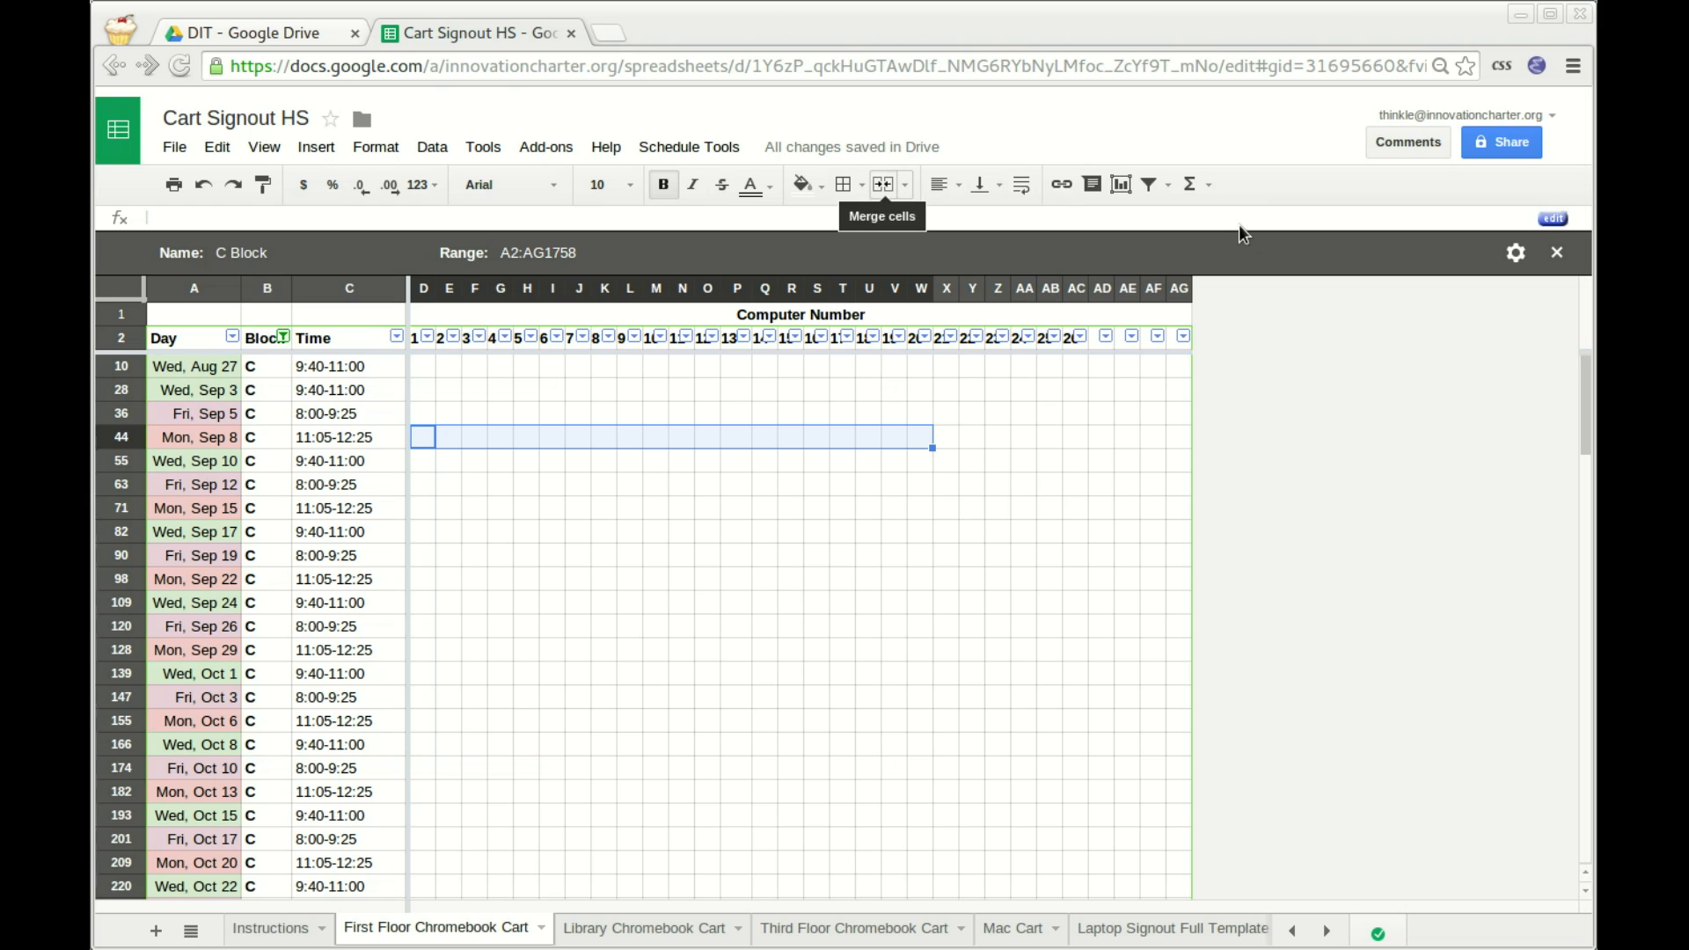
click(883, 185)
text(RS - TH)
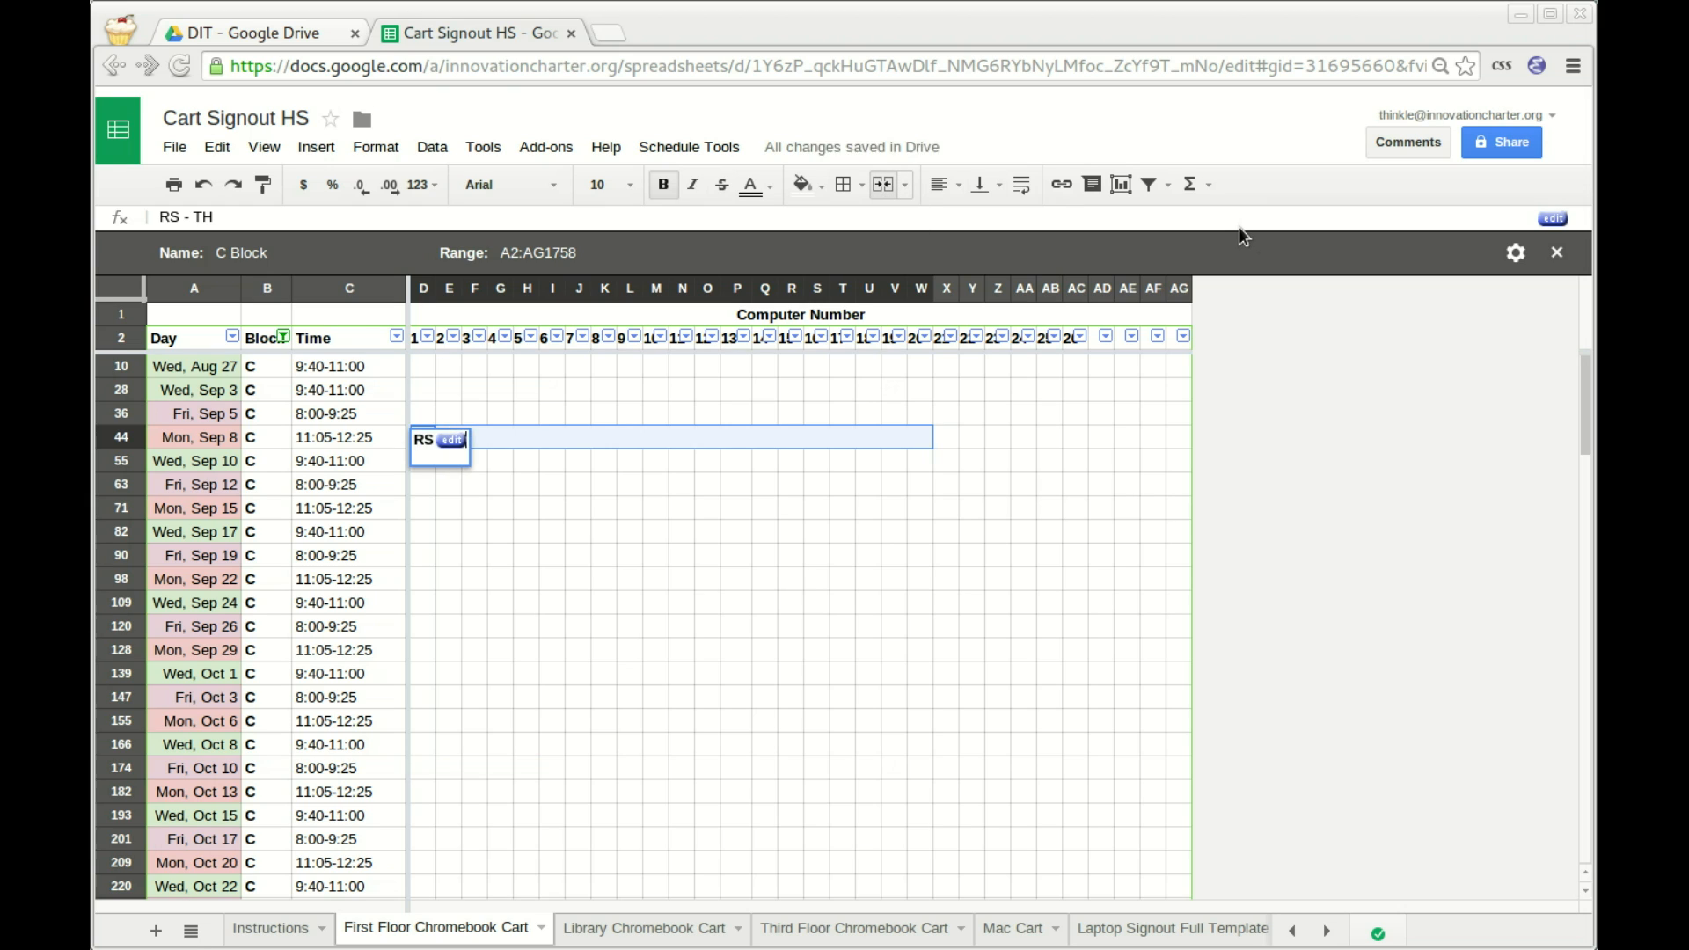
key(Return)
Paste the RS - TH signout into the Wed, Sep 10 and Fri, Sep 12 C Block rows.
key(Down)
key(Up)
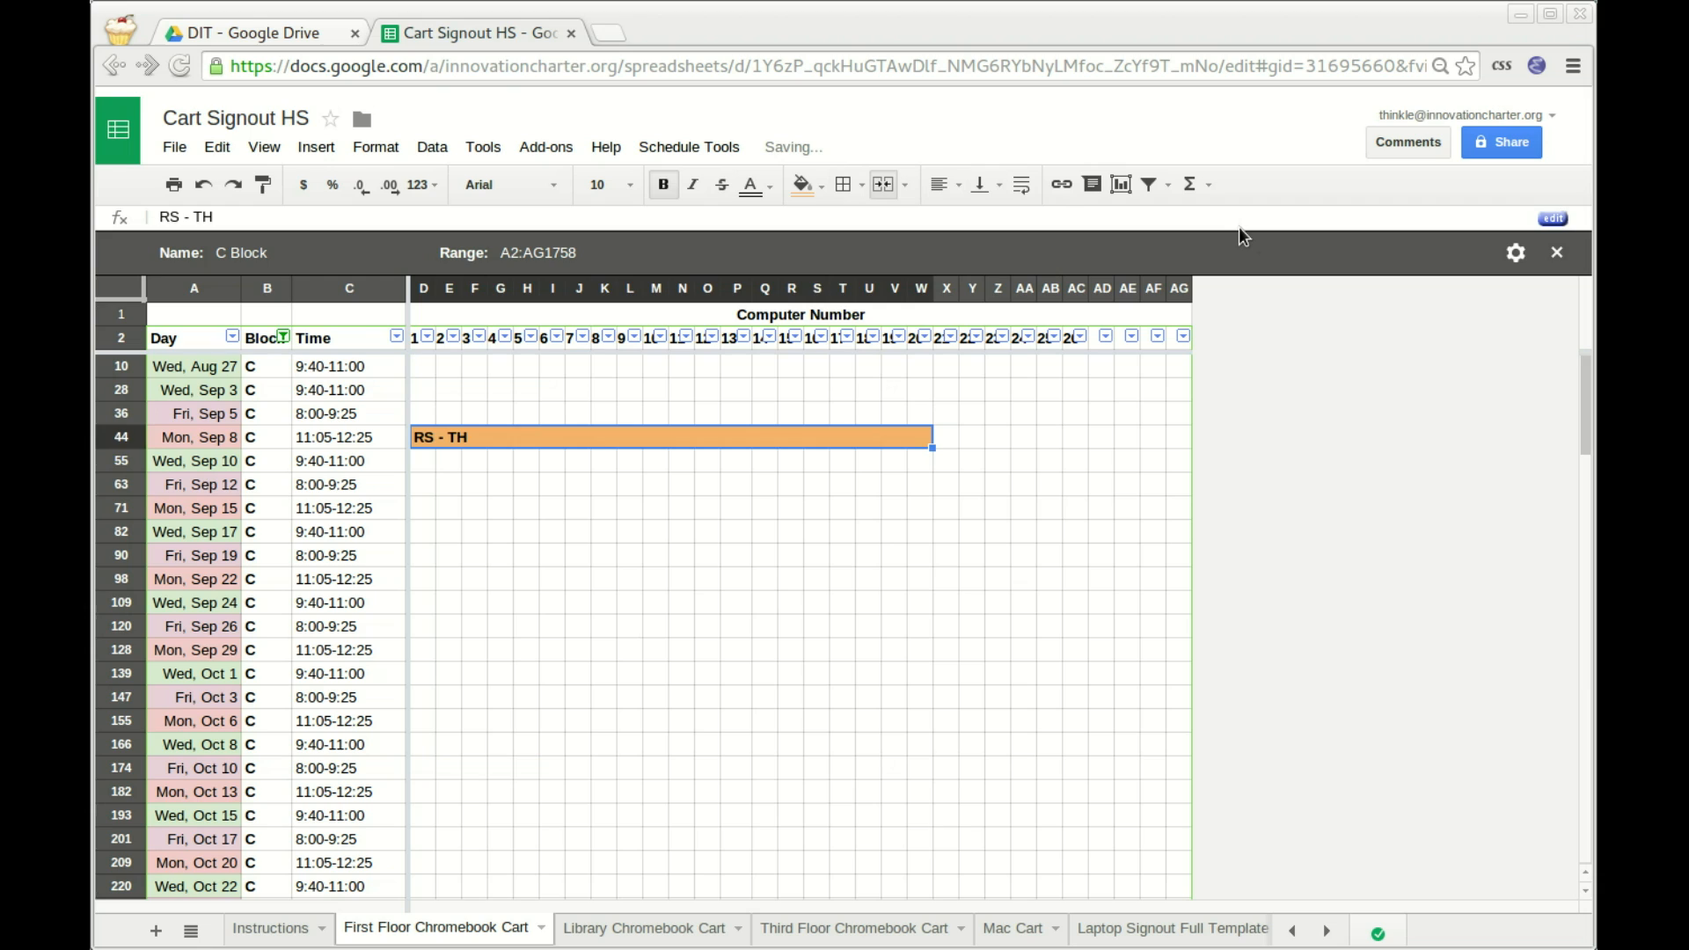
key(Down)
text(RS - TH)
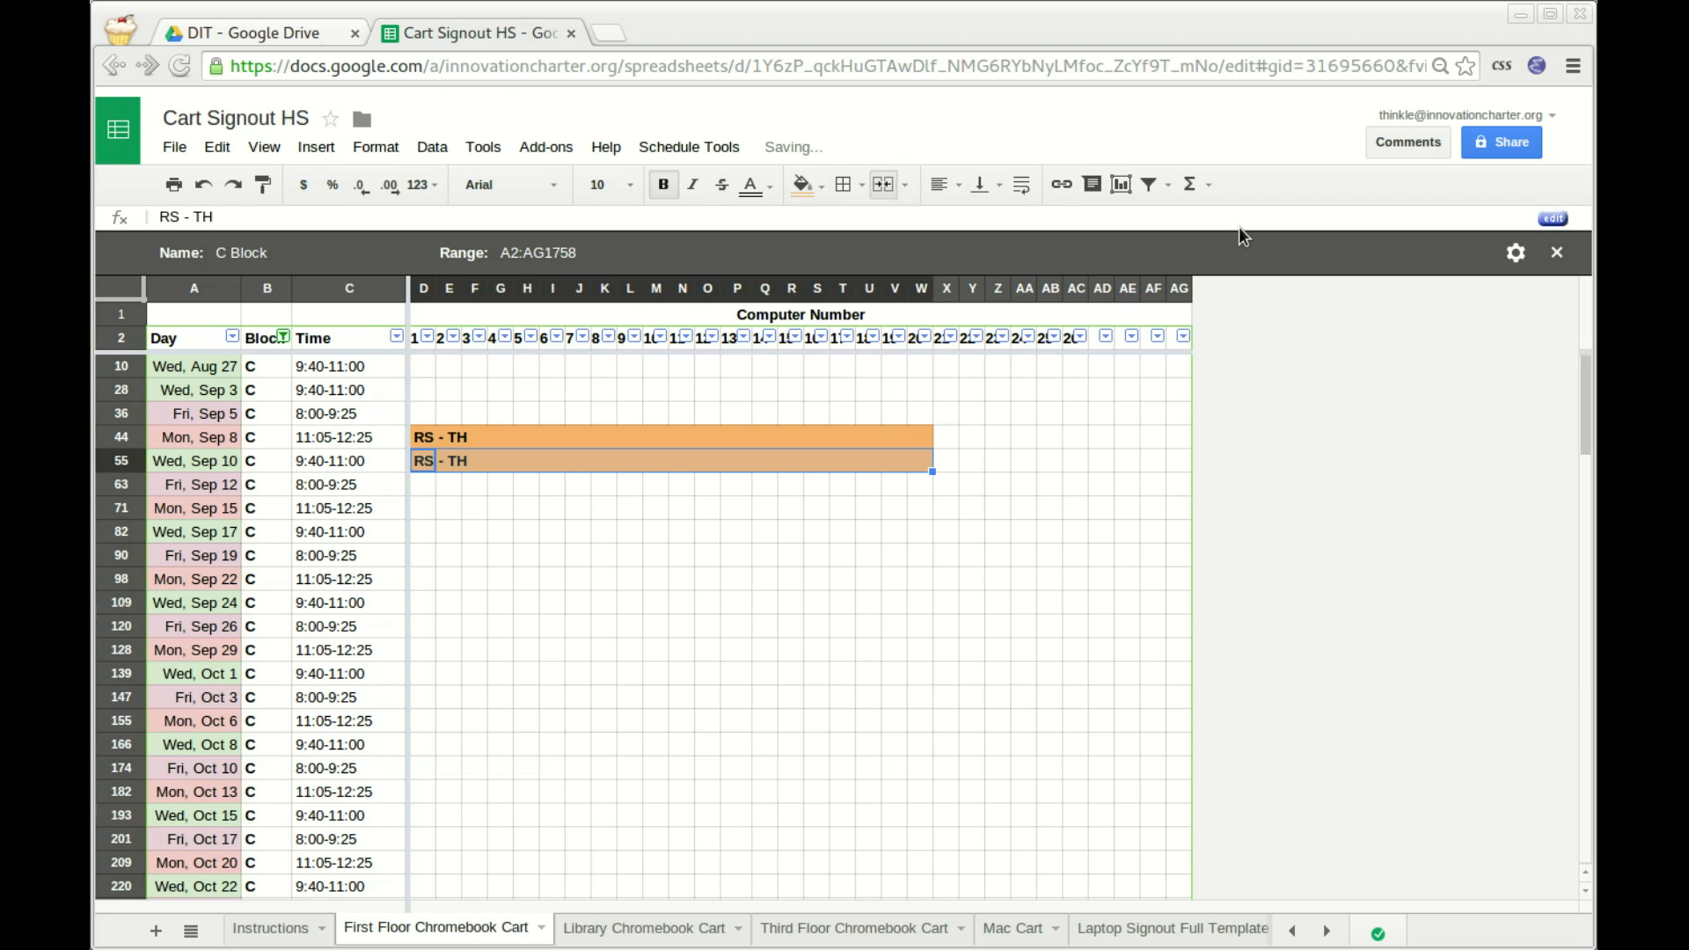
key(Down)
text(RS - TH)
Paste the RS - TH signout into the Mon, Sep 15 row and close the C Block filter view.
key(Up)
key(Up)
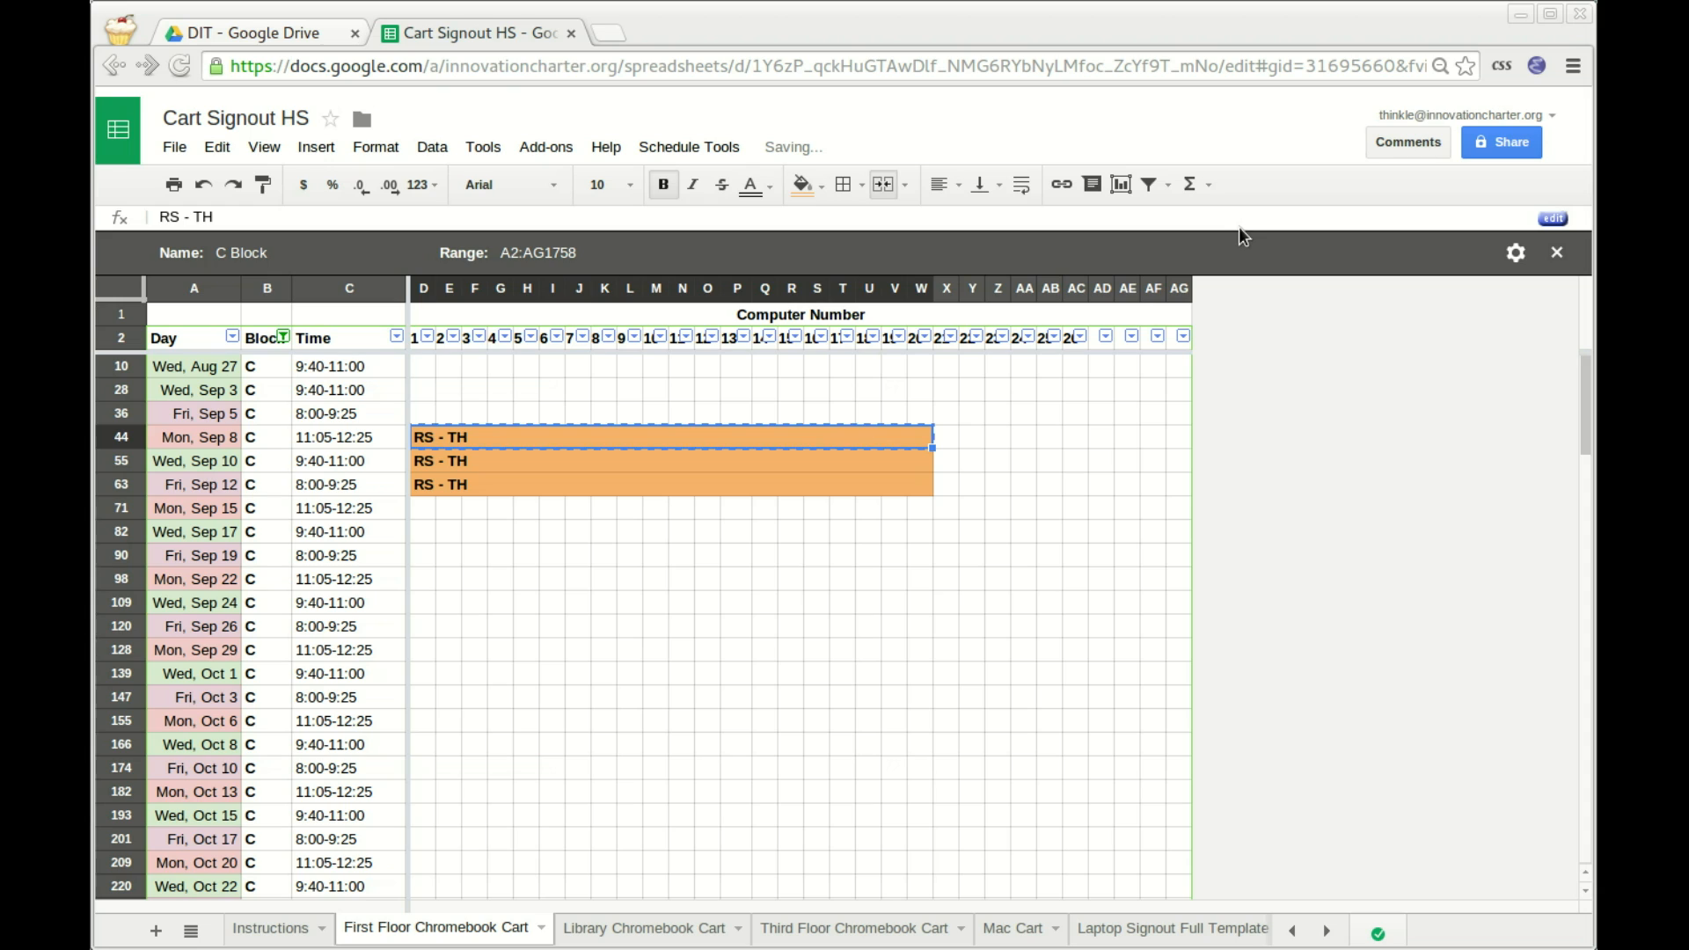
key(Down)
key(Down)
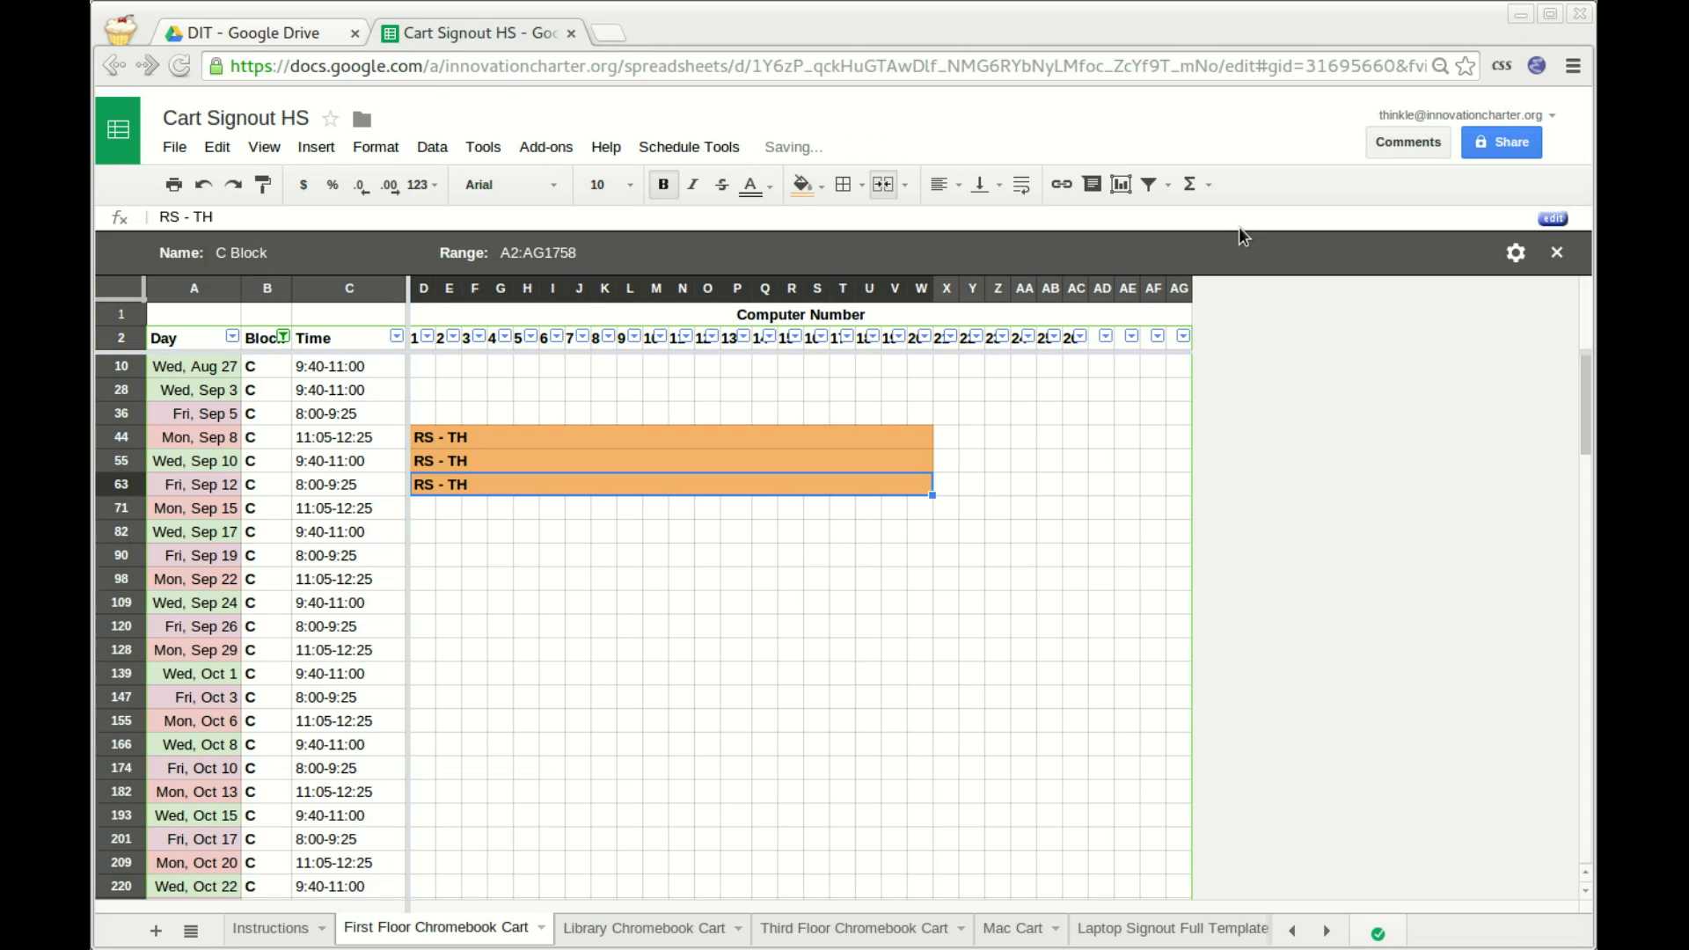
key(Down)
text(RS - TH)
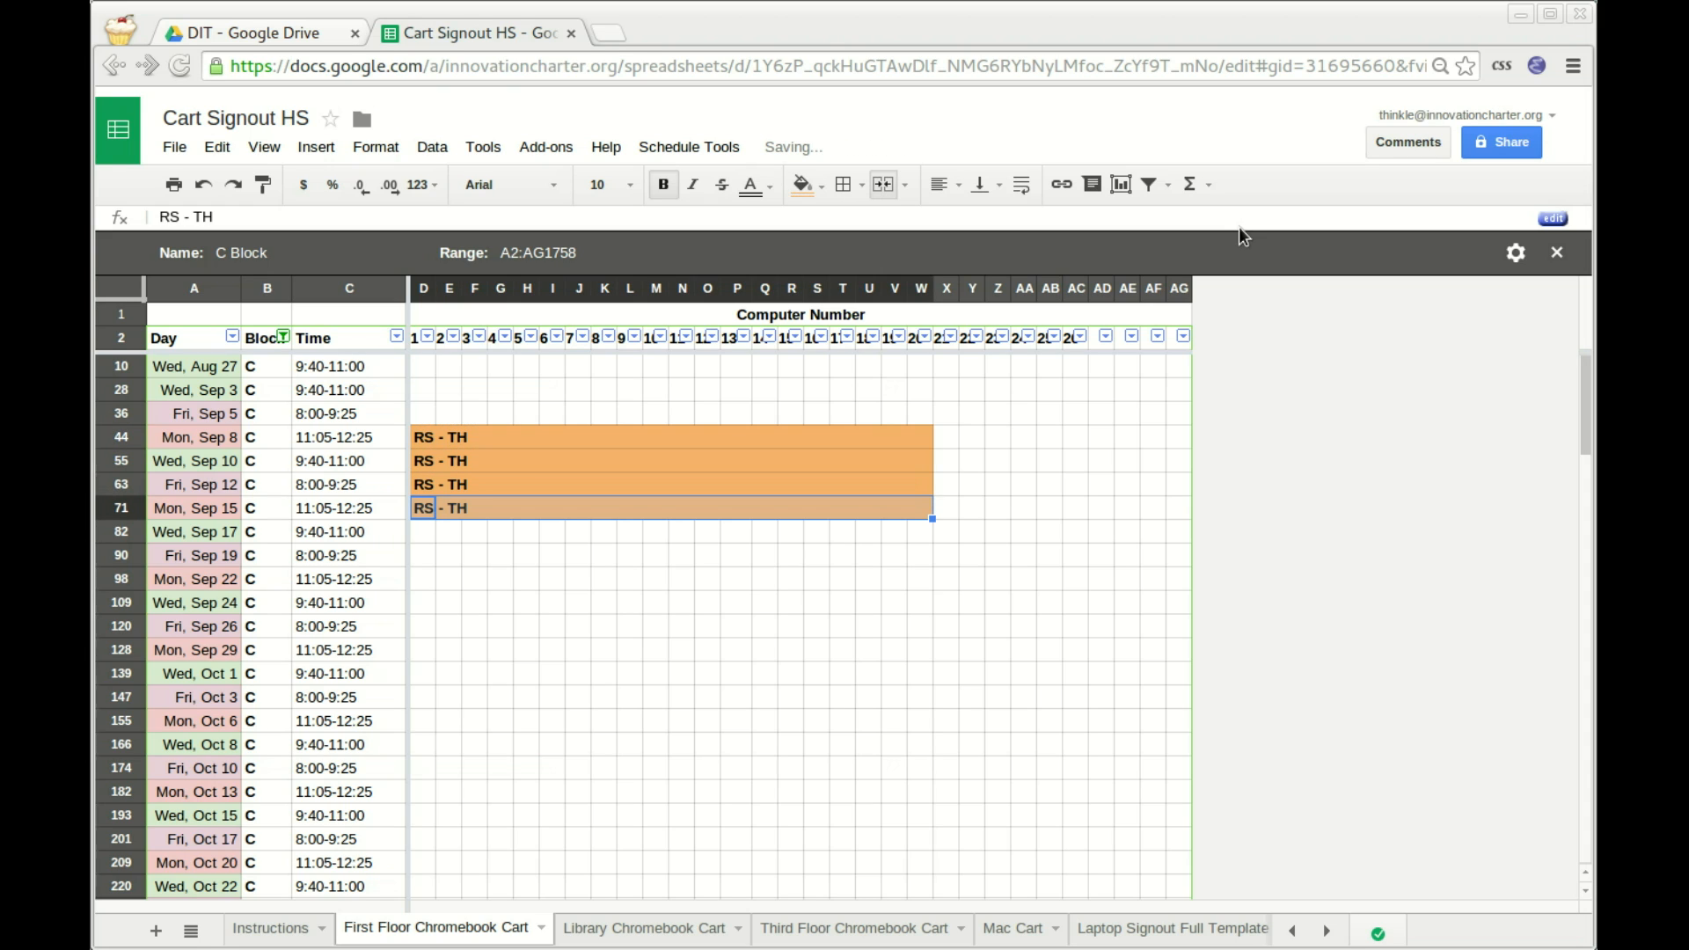
key(Down)
key(Up)
key(Up)
key(Up)
key(Up)
key(Down)
key(Down)
key(Down)
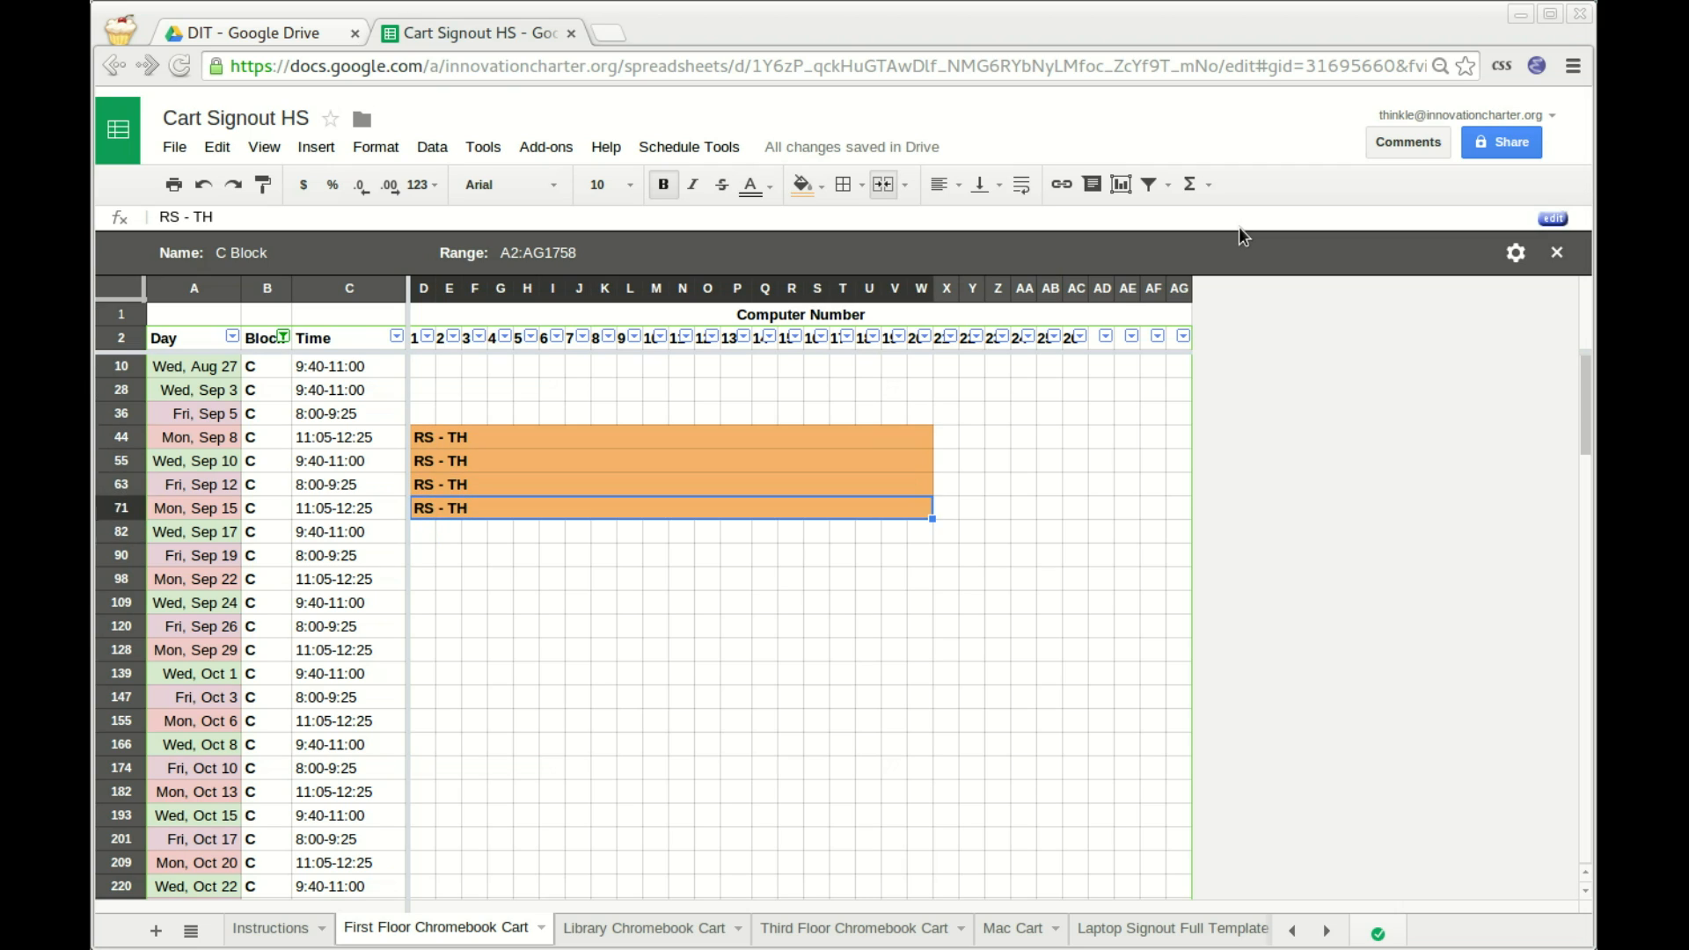
key(Up)
key(Up)
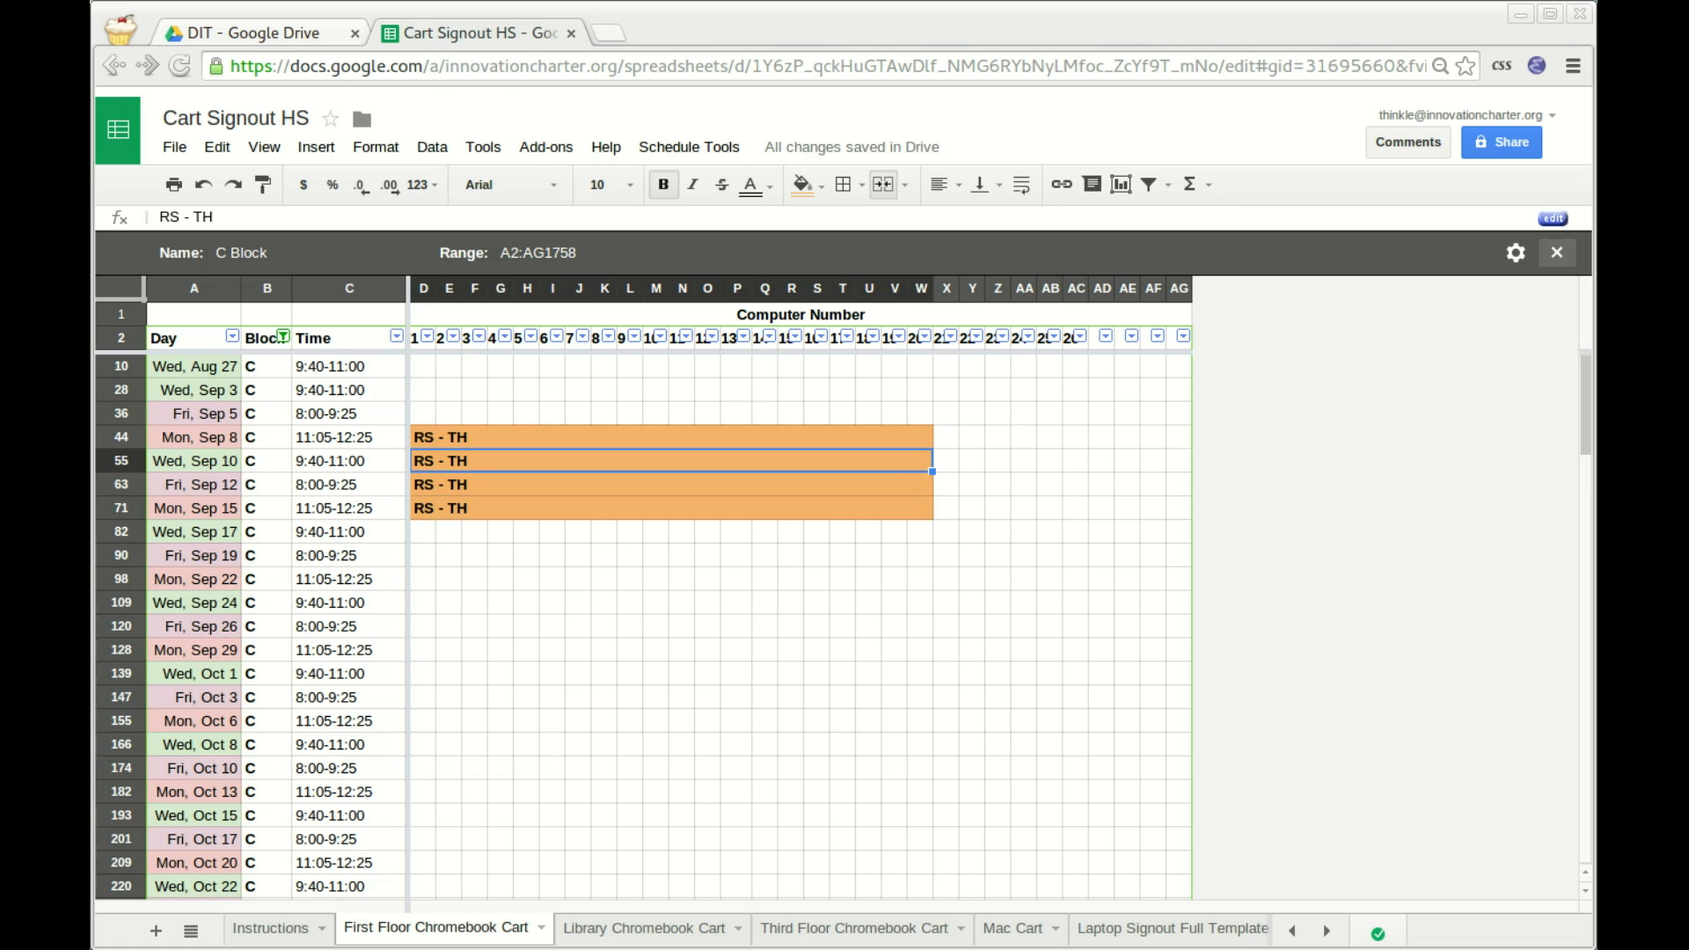
click(1556, 252)
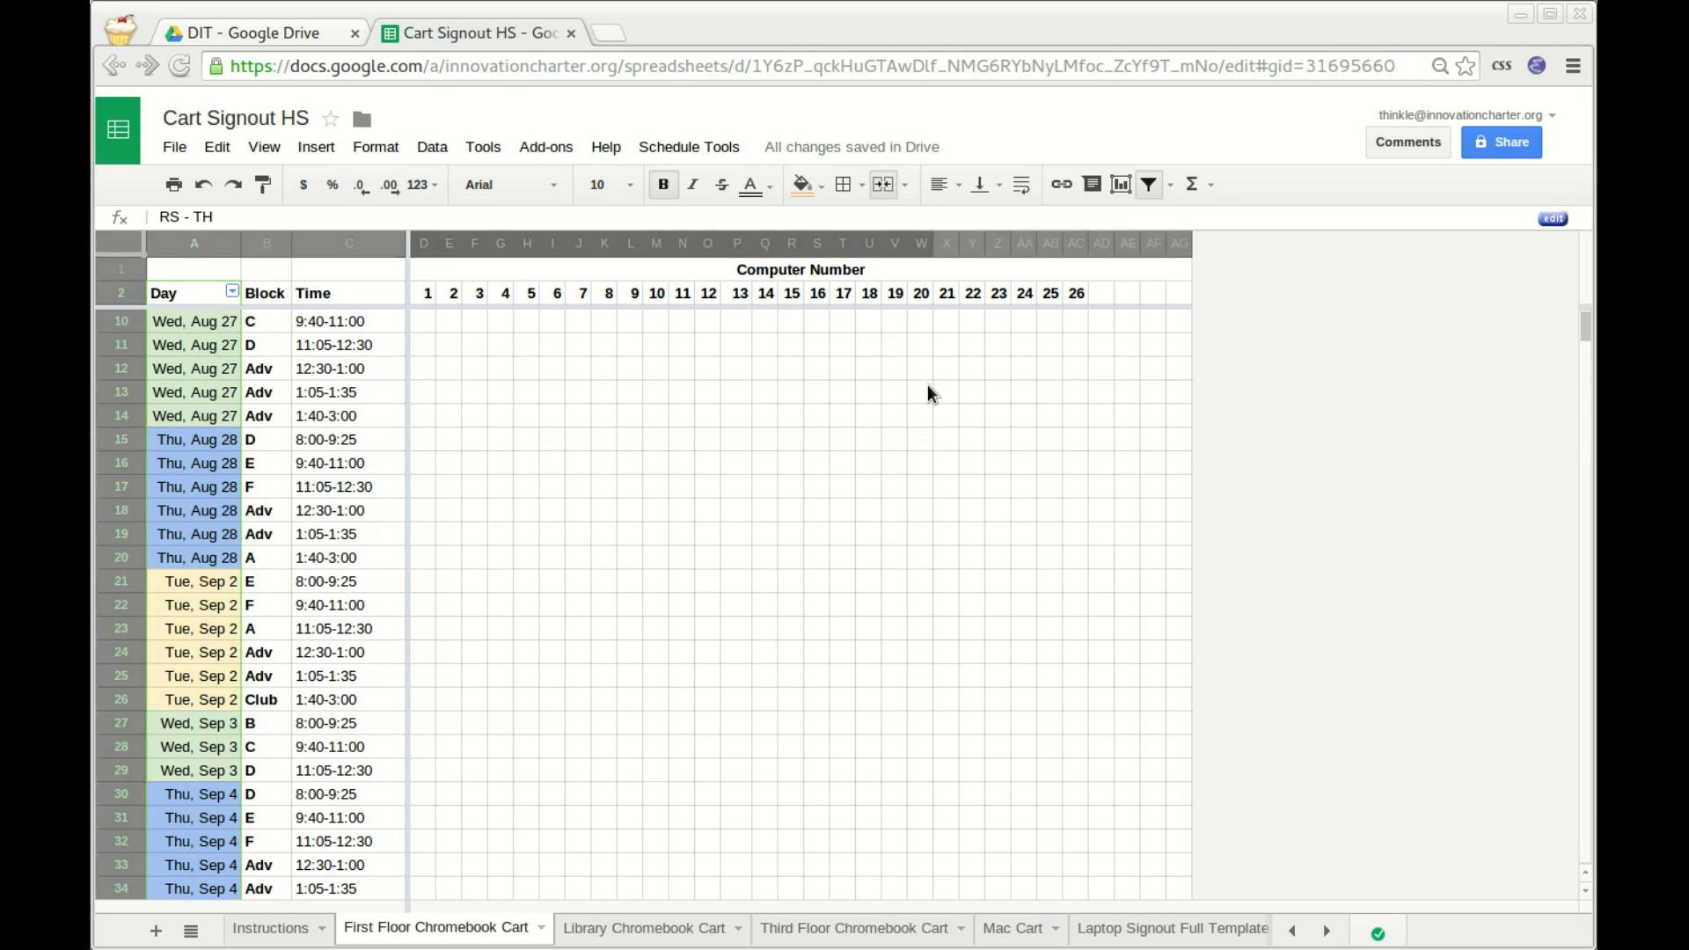
Scroll through the full schedule to check the RS - TH signouts on the C Block rows.
scroll(884, 536, down, 7)
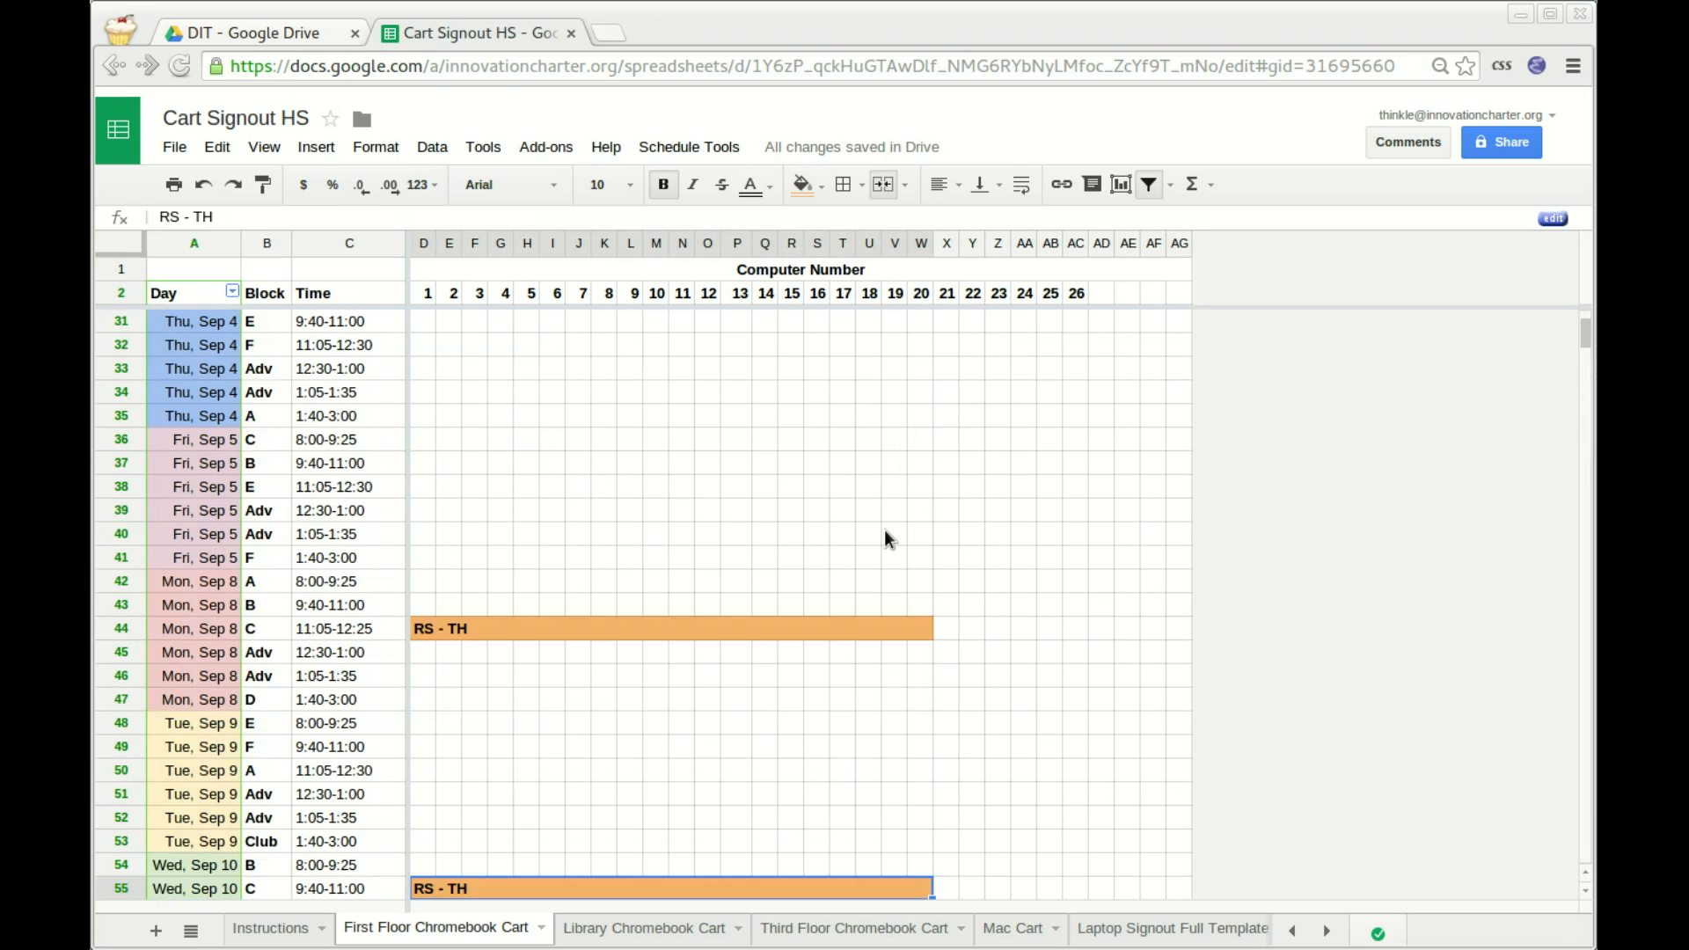
scroll(885, 537, down, 9)
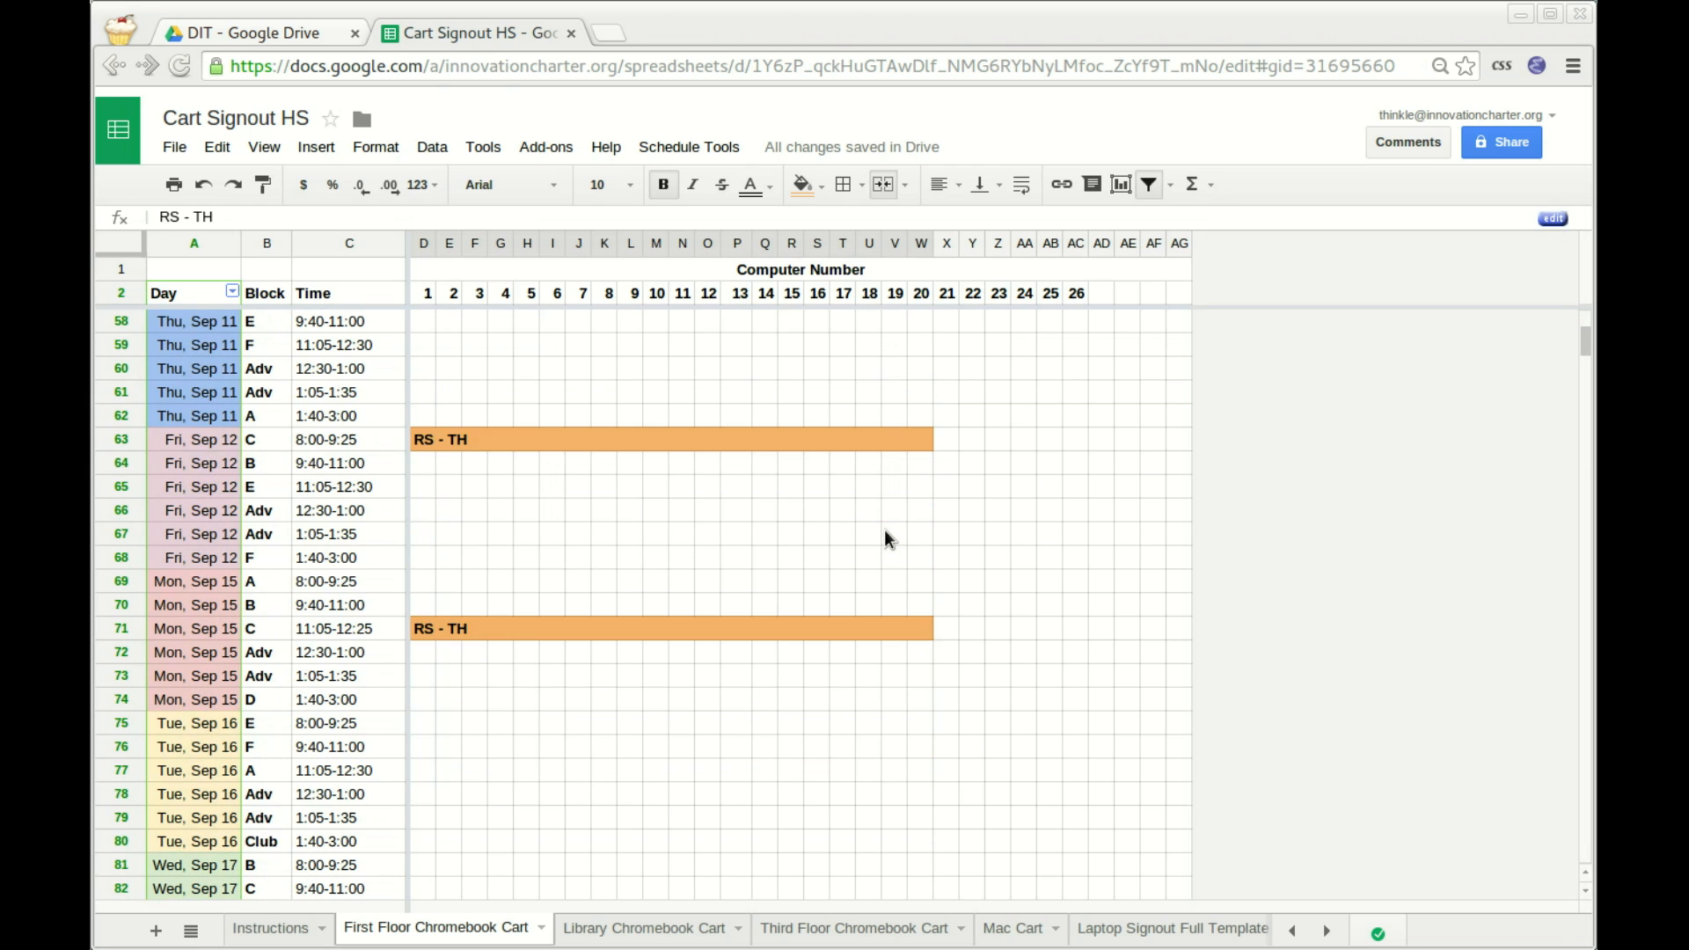
scroll(885, 532, up, 8)
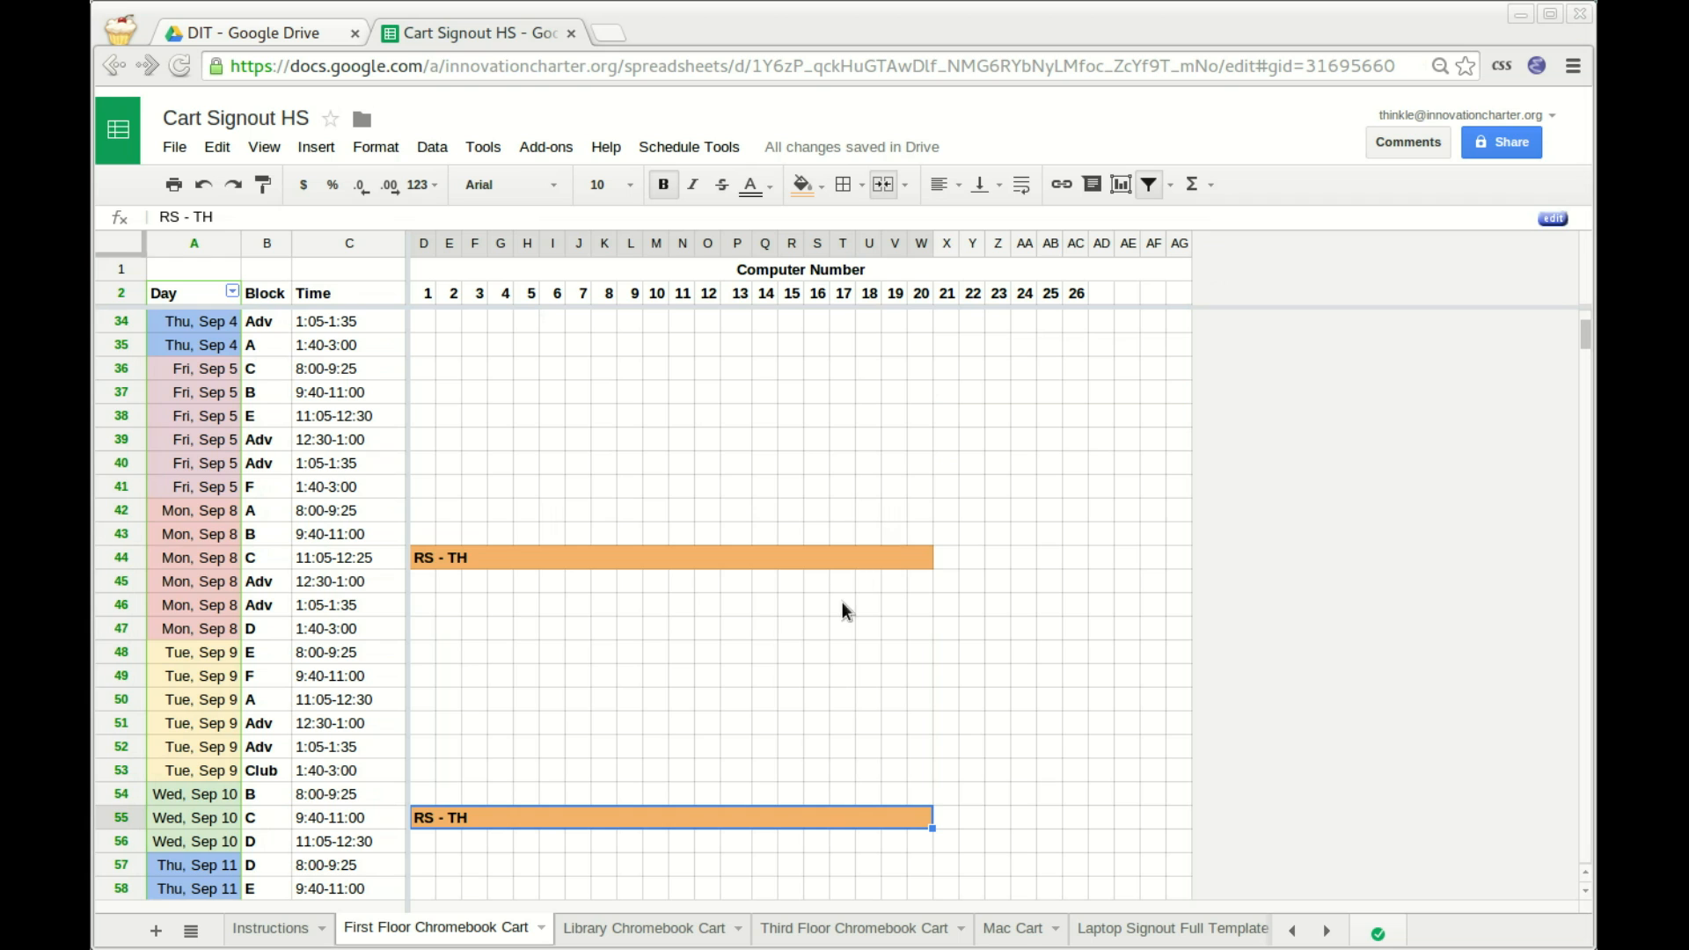
scroll(862, 691, down, 4)
scroll(860, 772, down, 3)
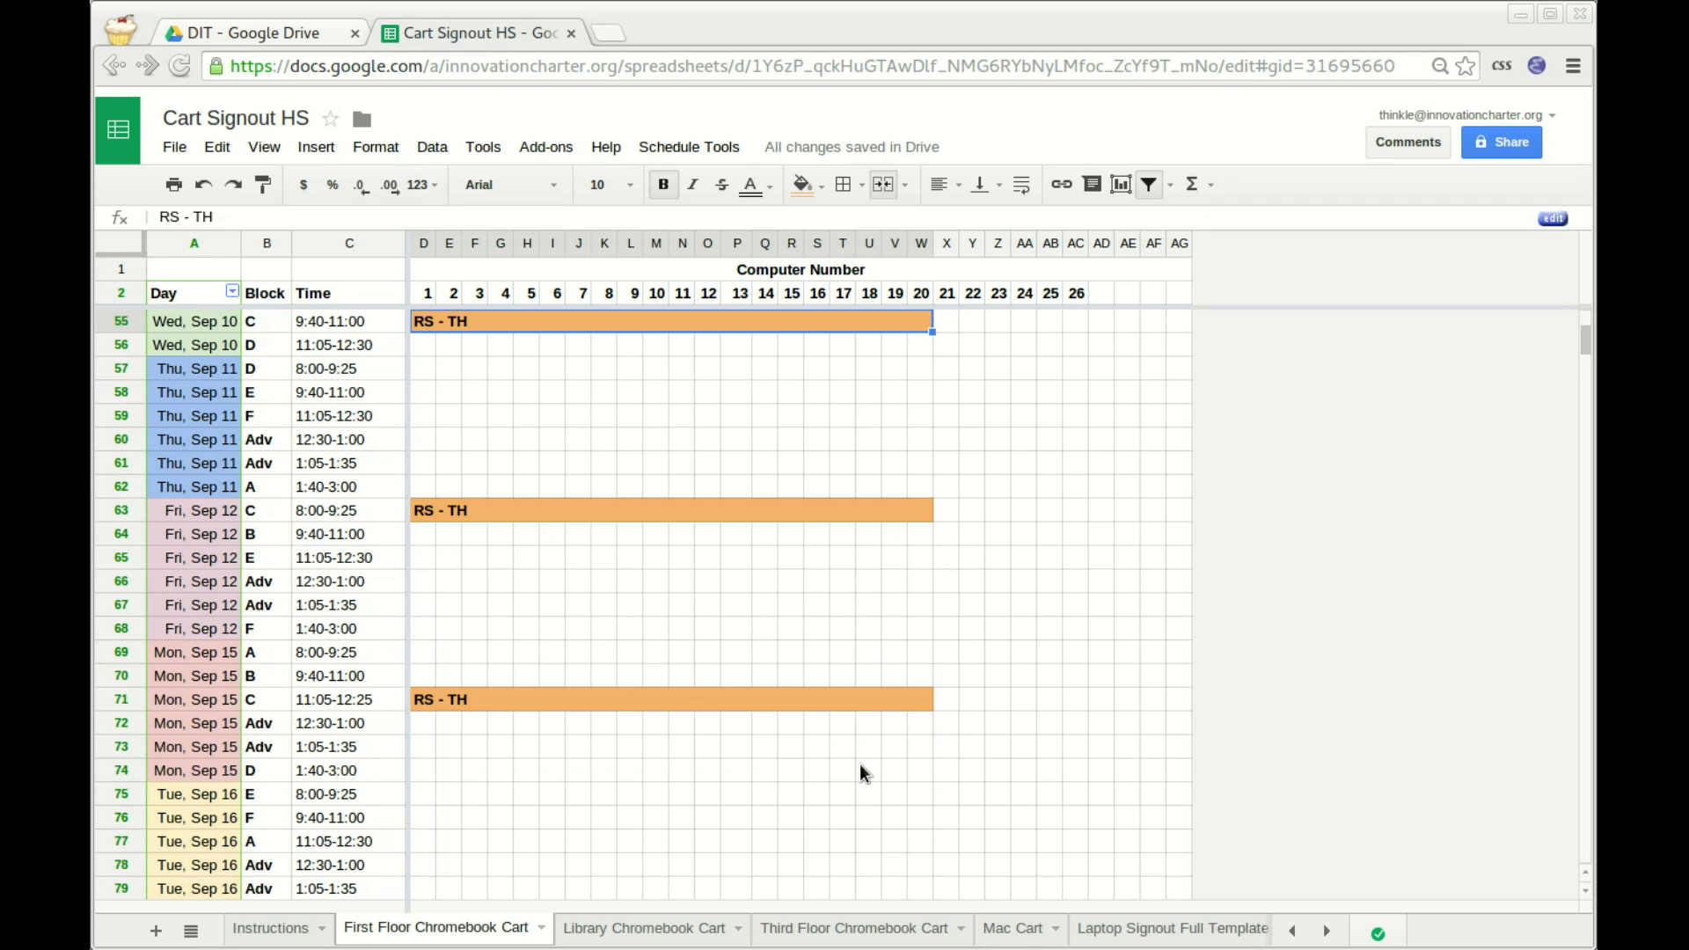
scroll(968, 737, down, 6)
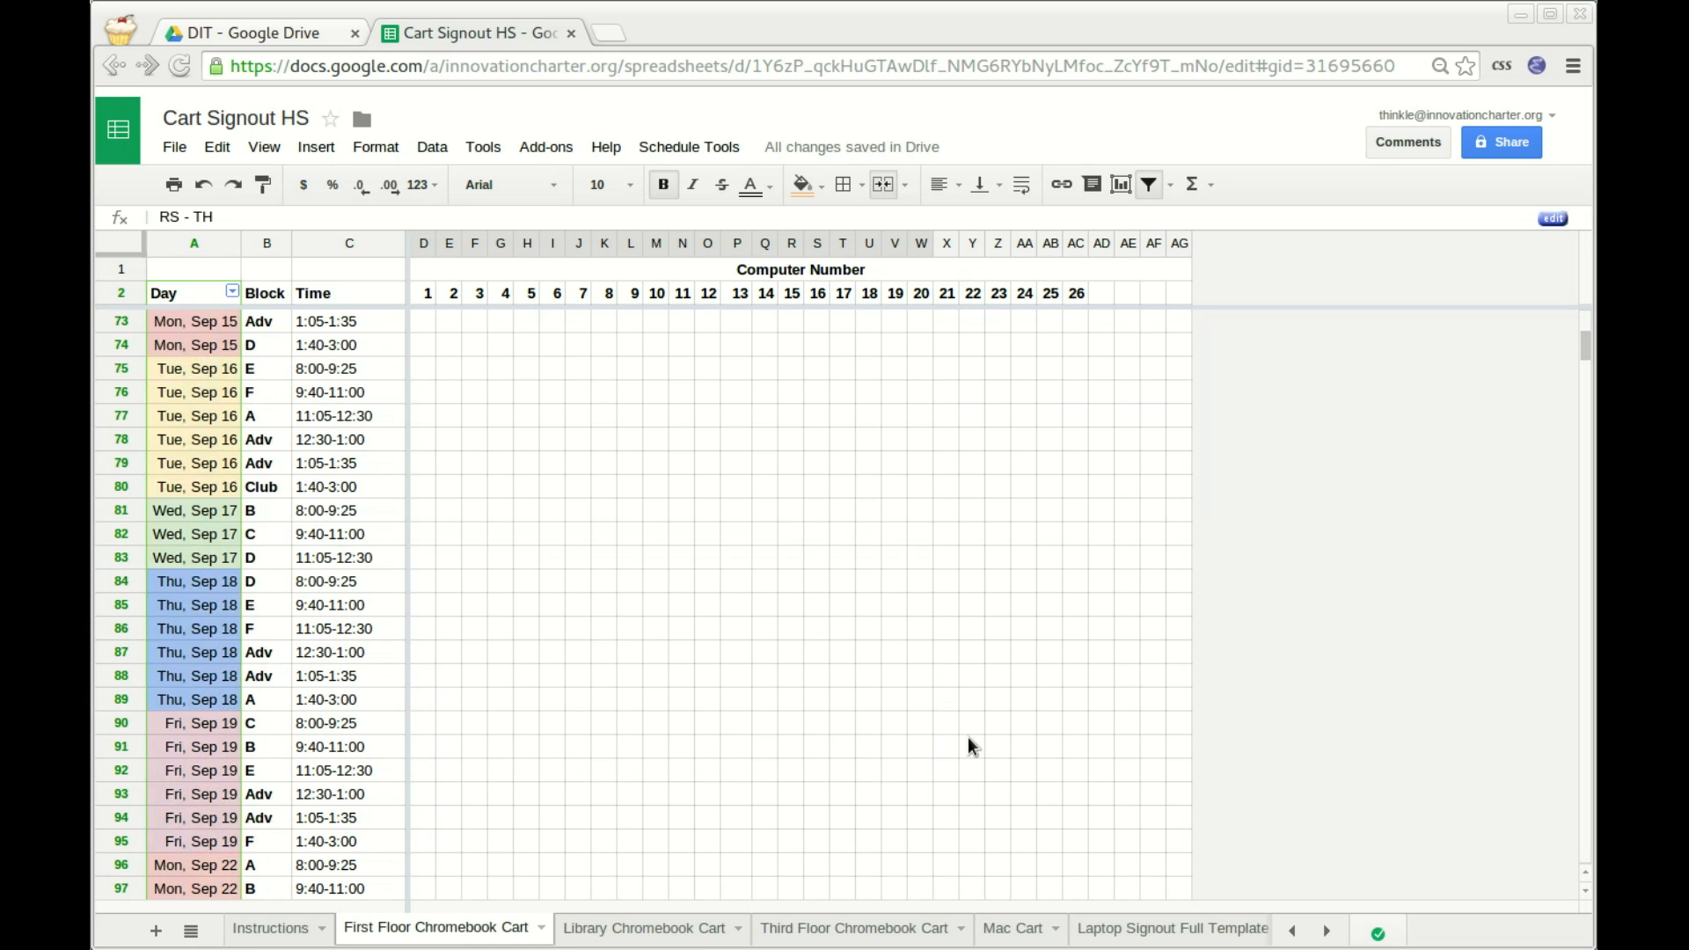
scroll(968, 737, up, 7)
scroll(969, 737, up, 16)
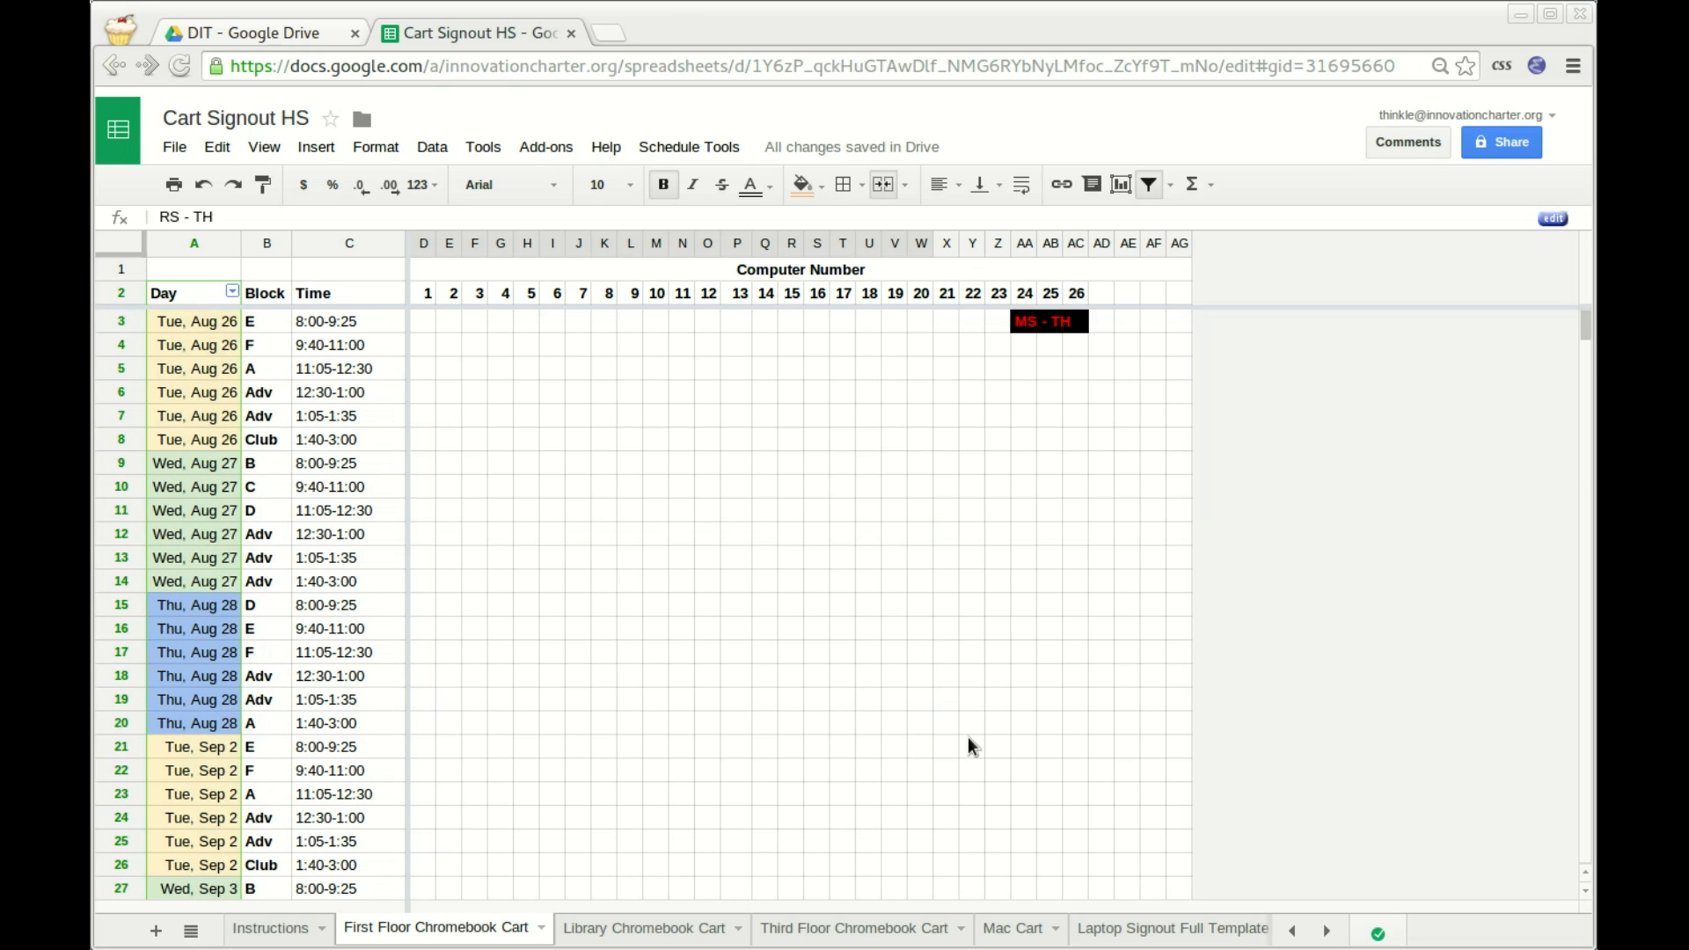
scroll(970, 711, down, 15)
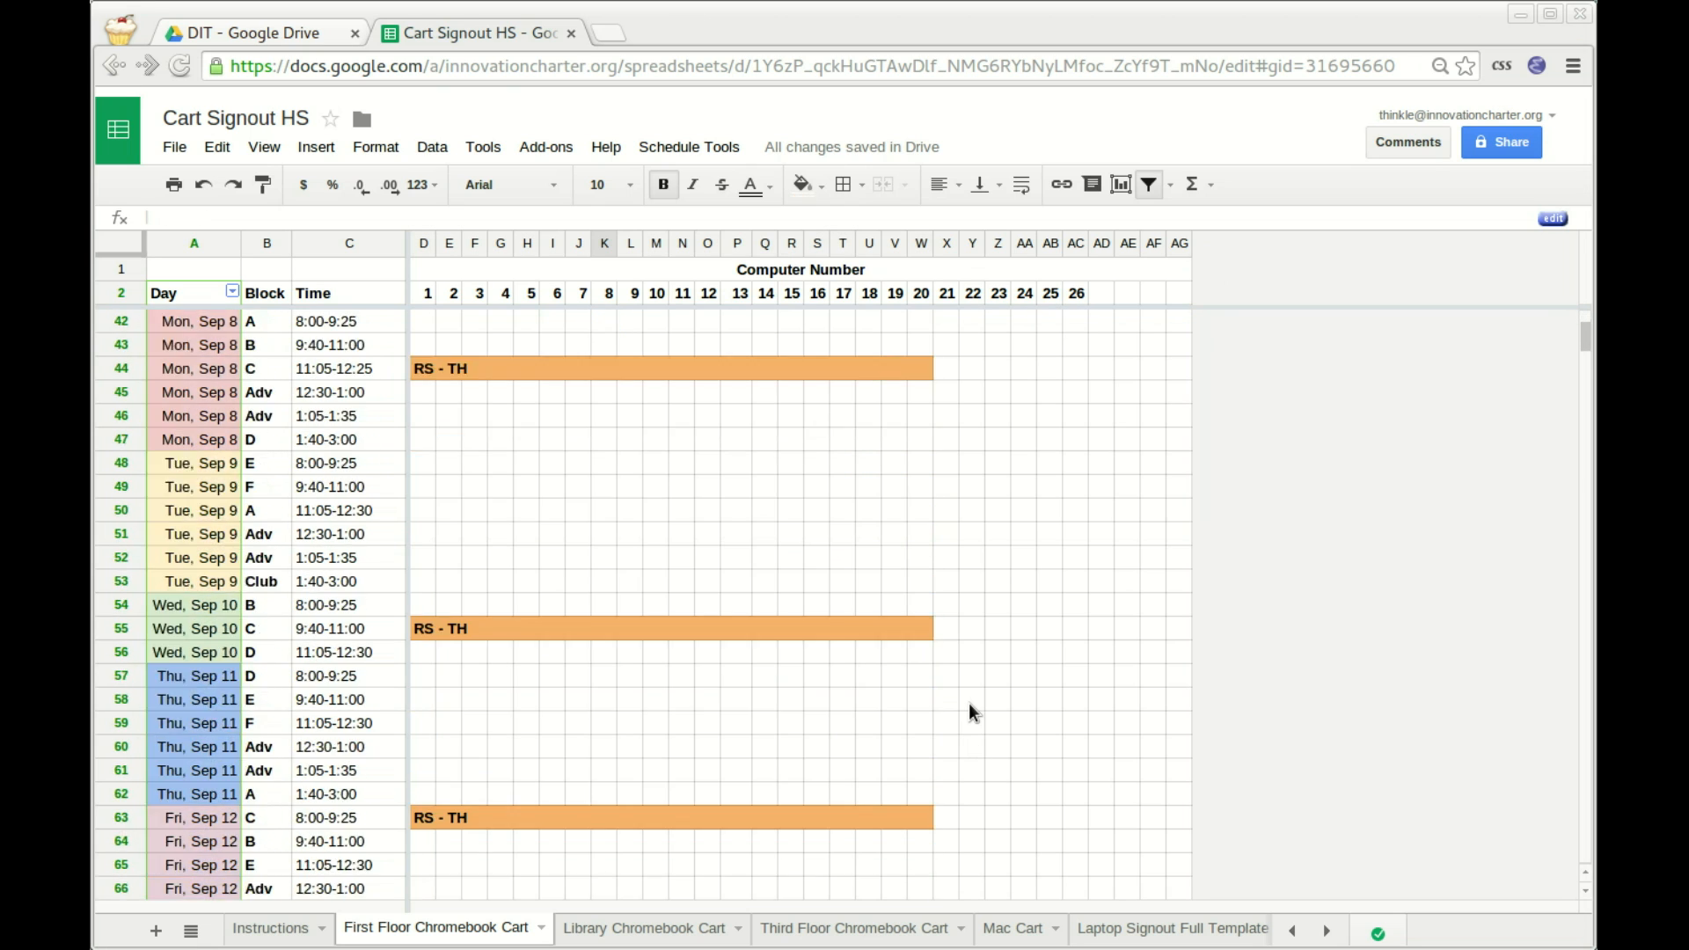
scroll(968, 704, up, 15)
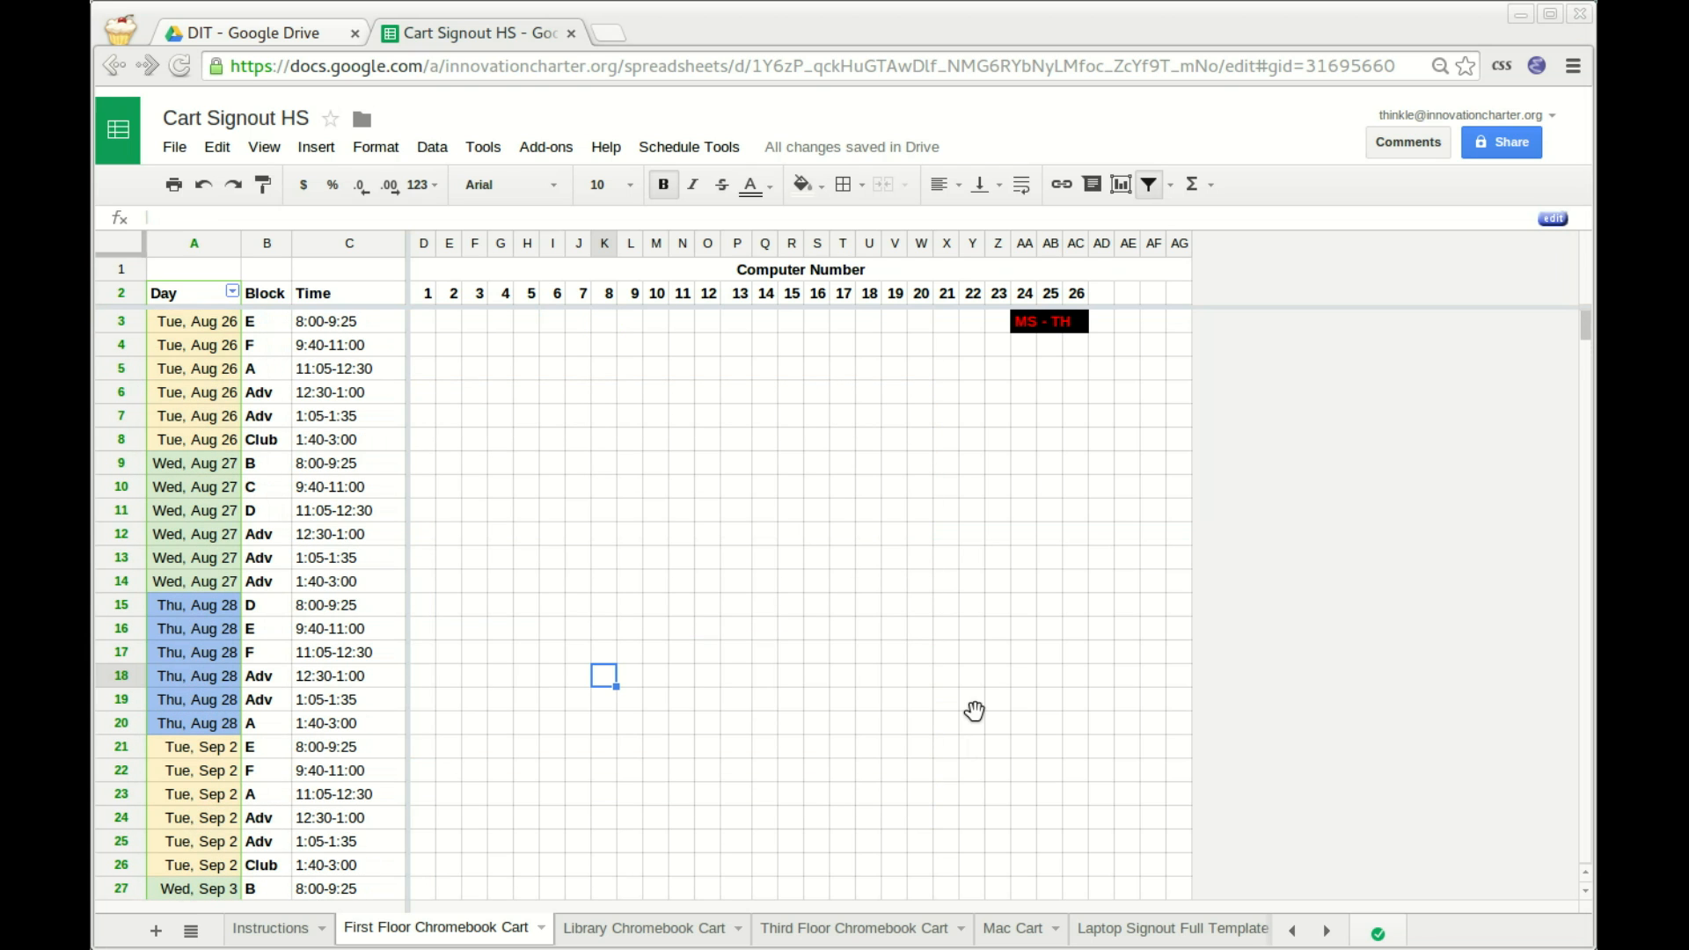
scroll(969, 695, down, 13)
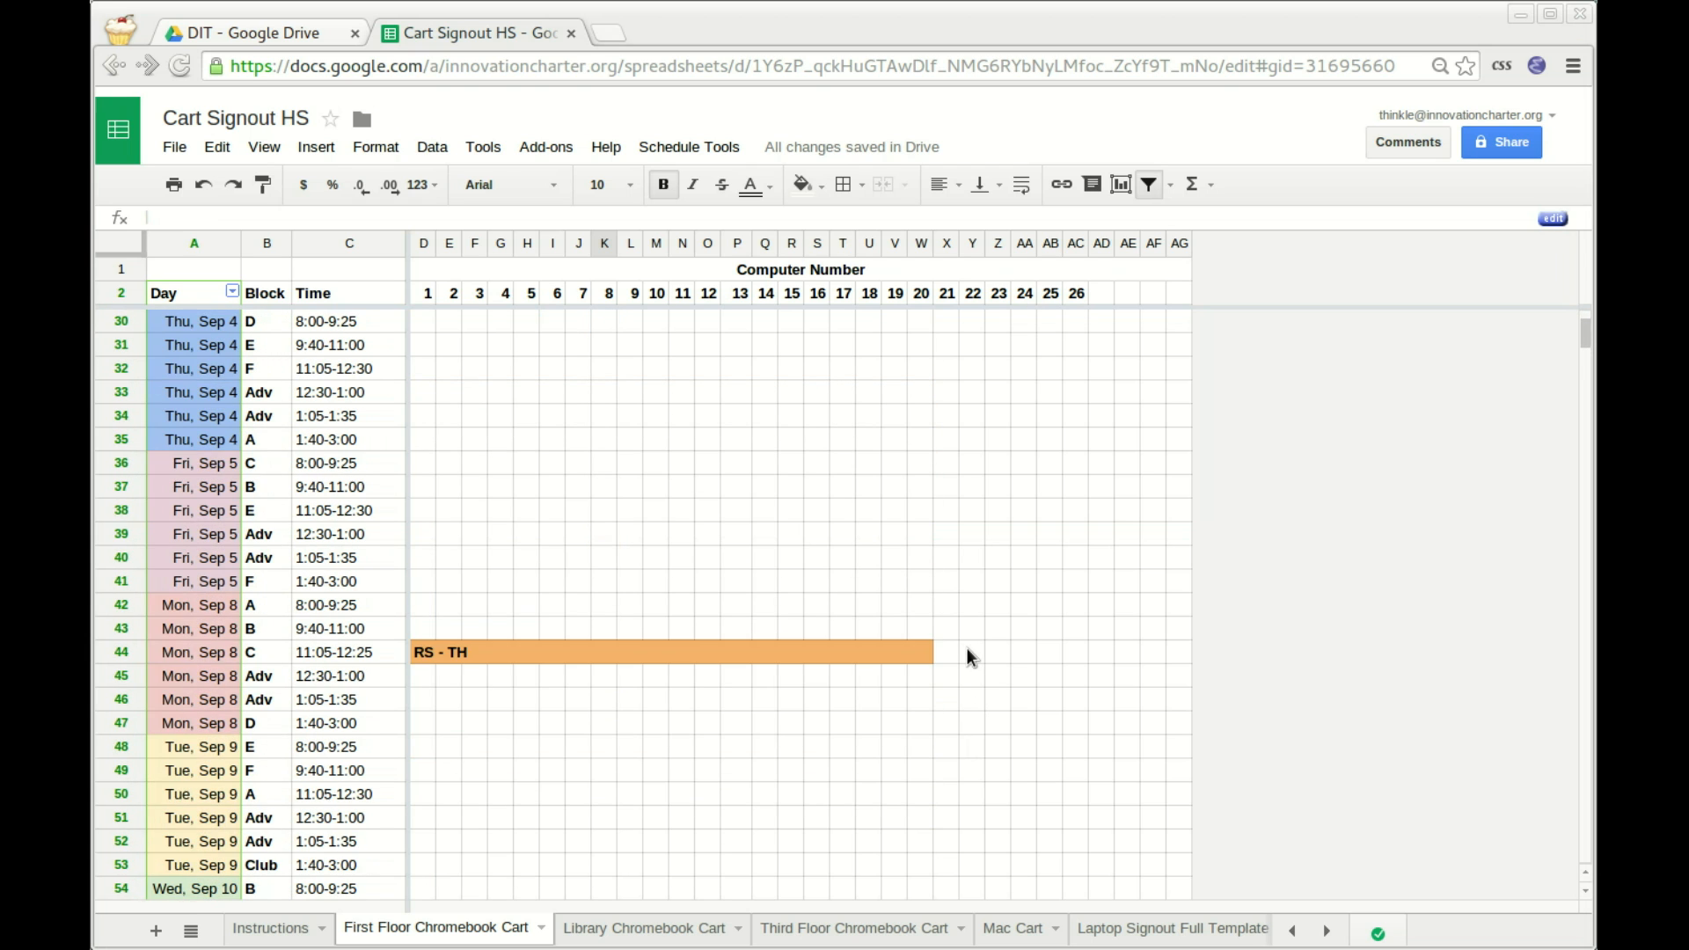
scroll(883, 475, up, 13)
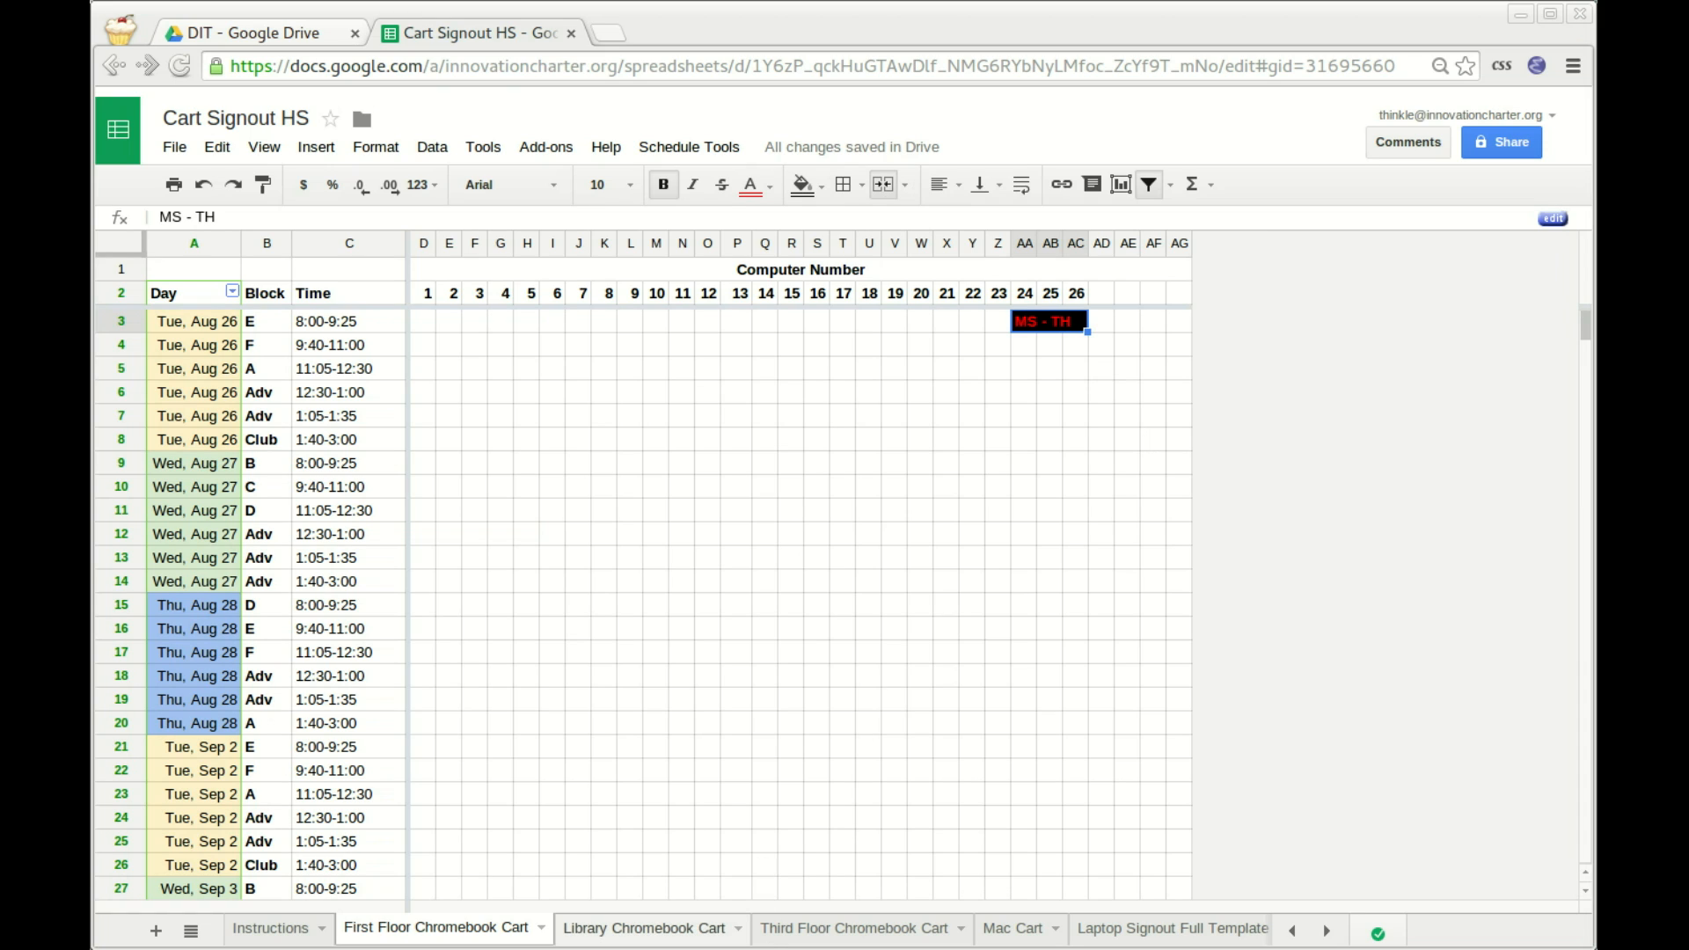
click(644, 929)
click(853, 929)
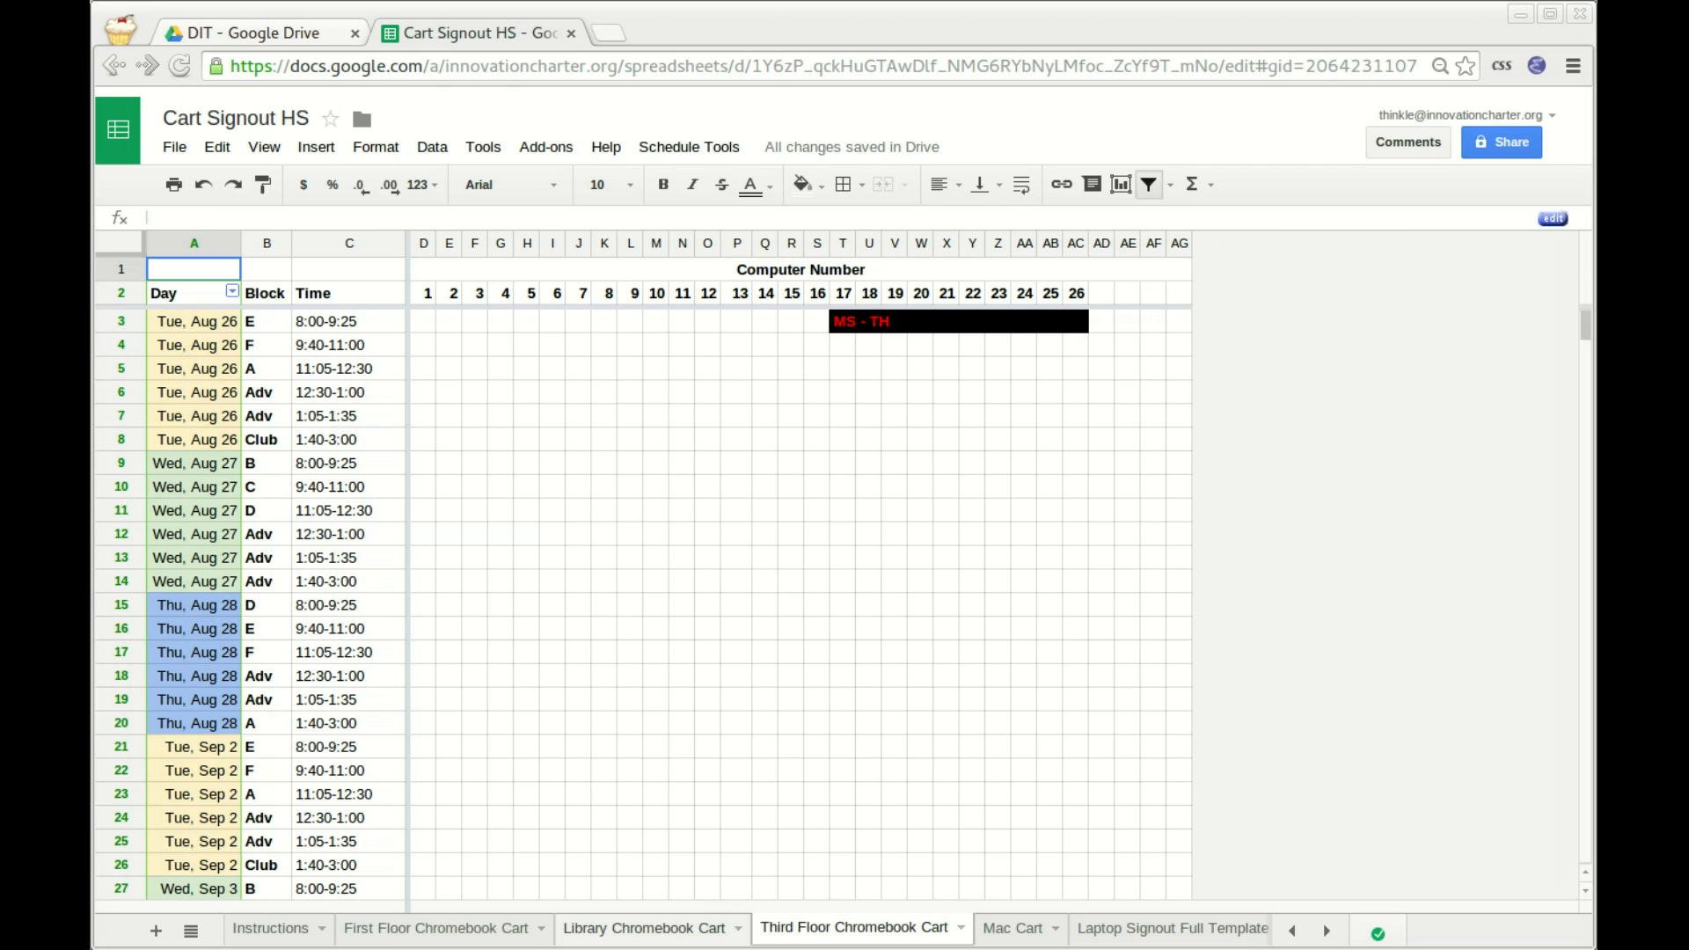
click(643, 928)
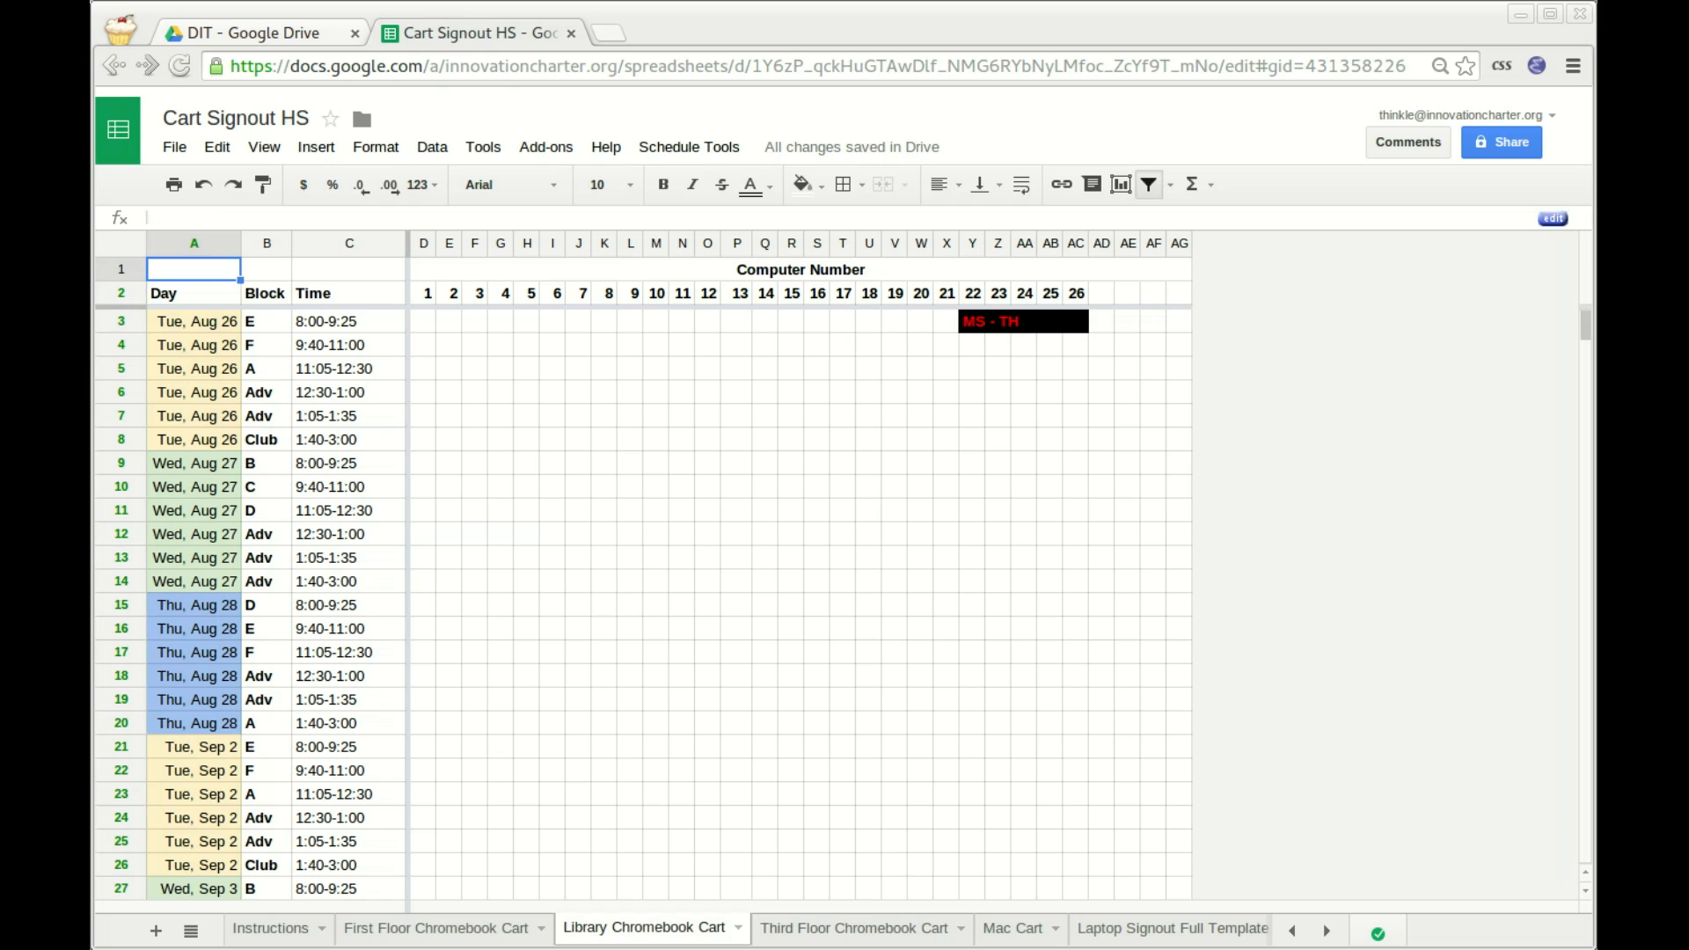
click(435, 928)
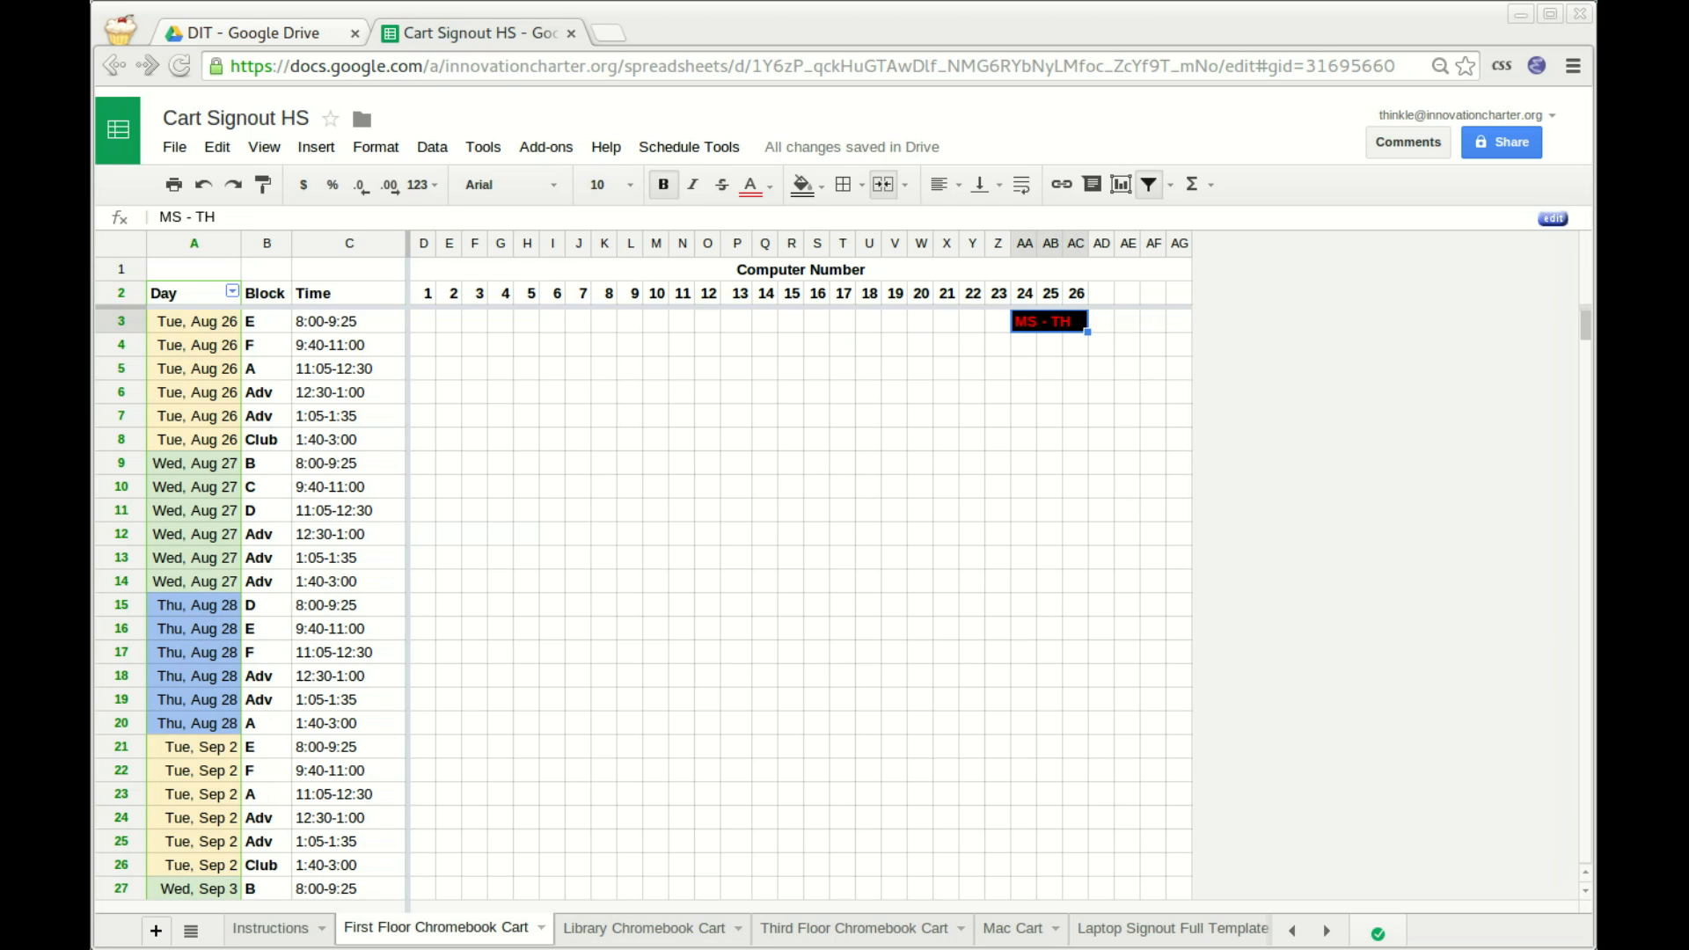
click(191, 929)
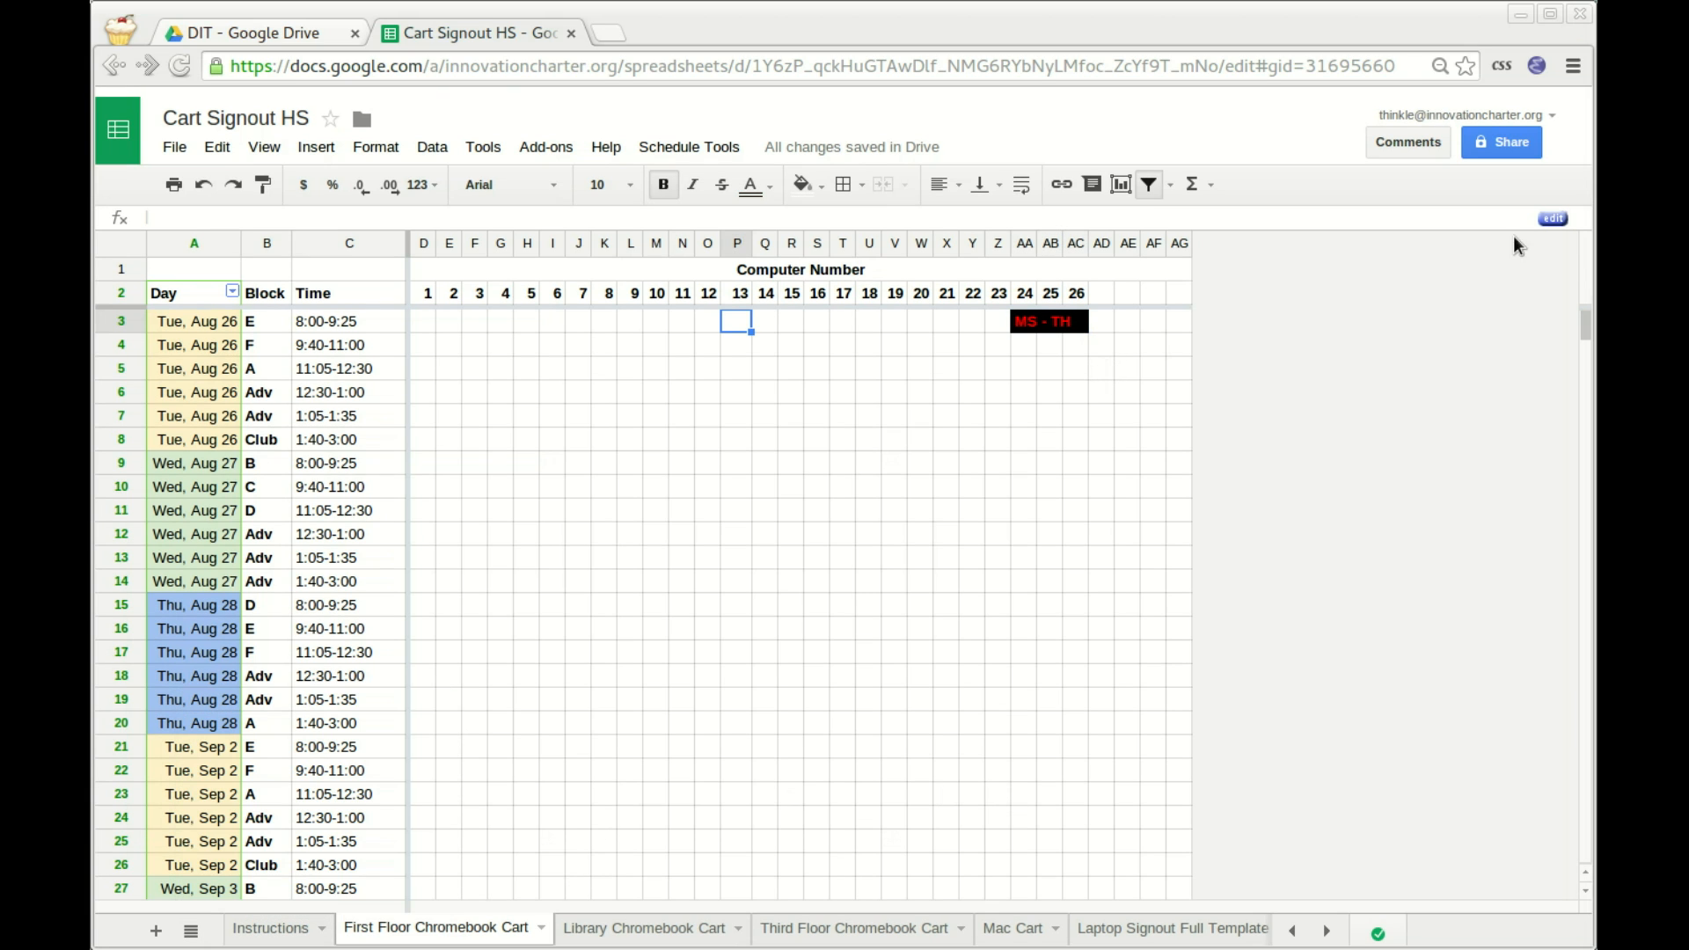
click(1170, 183)
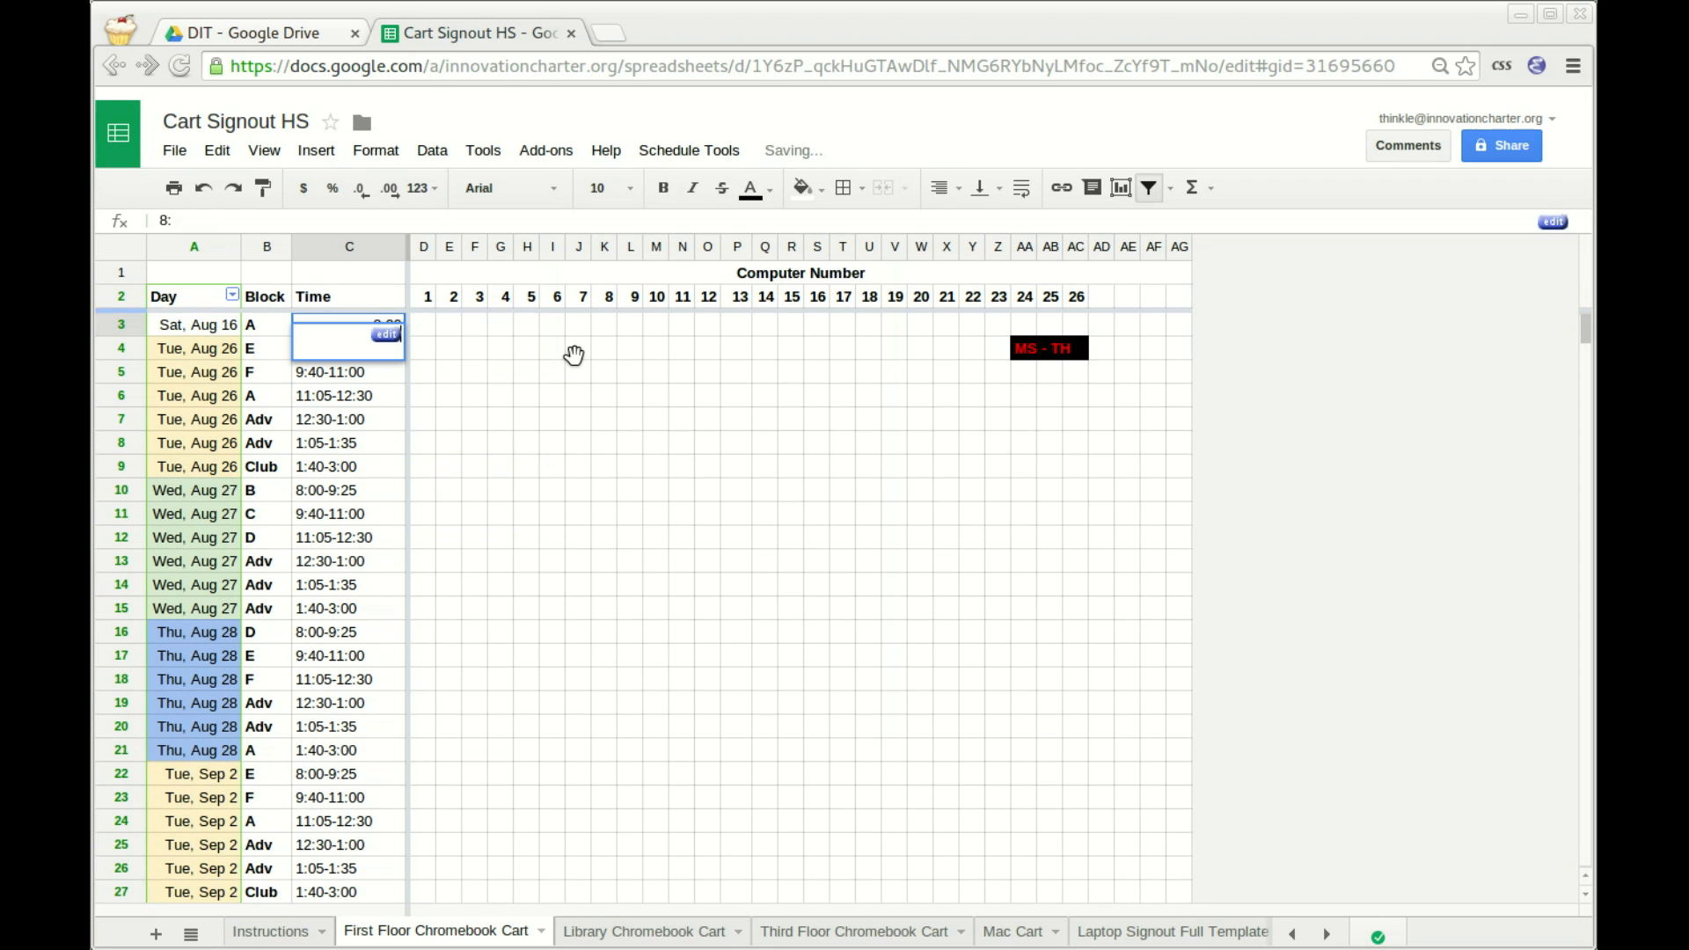
Give the Sat, Aug 16 test row the time 8:00-9:00, then run Schedule Tools > Hide the Past.
text(:00-)
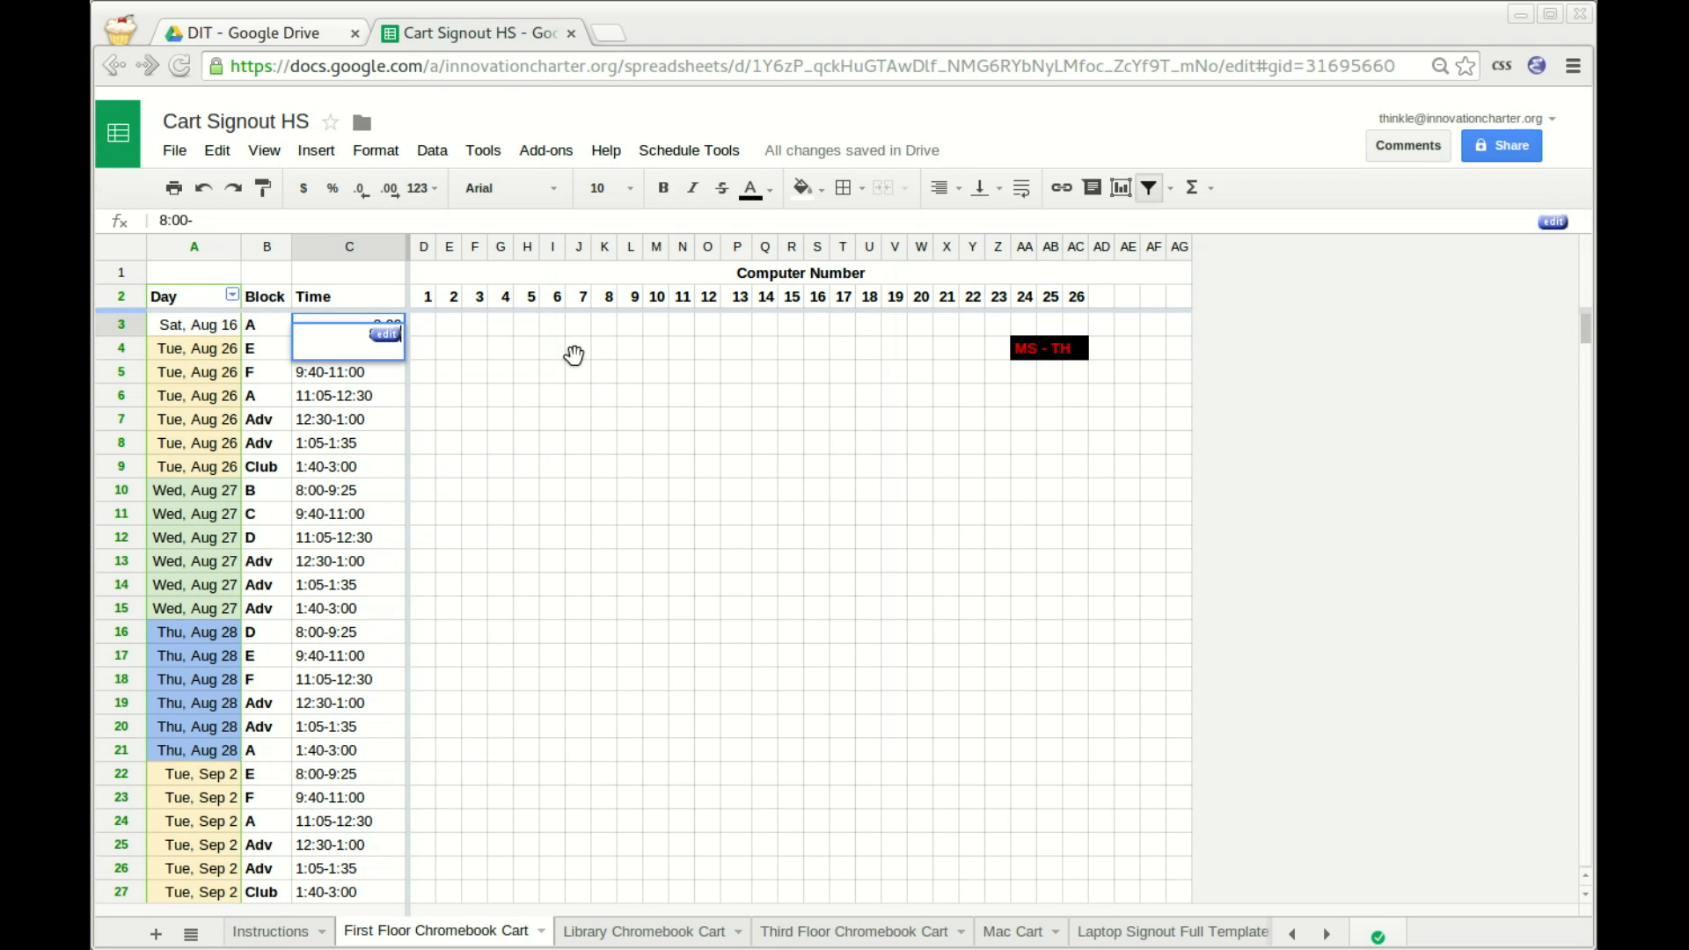
text(9:00)
key(Return)
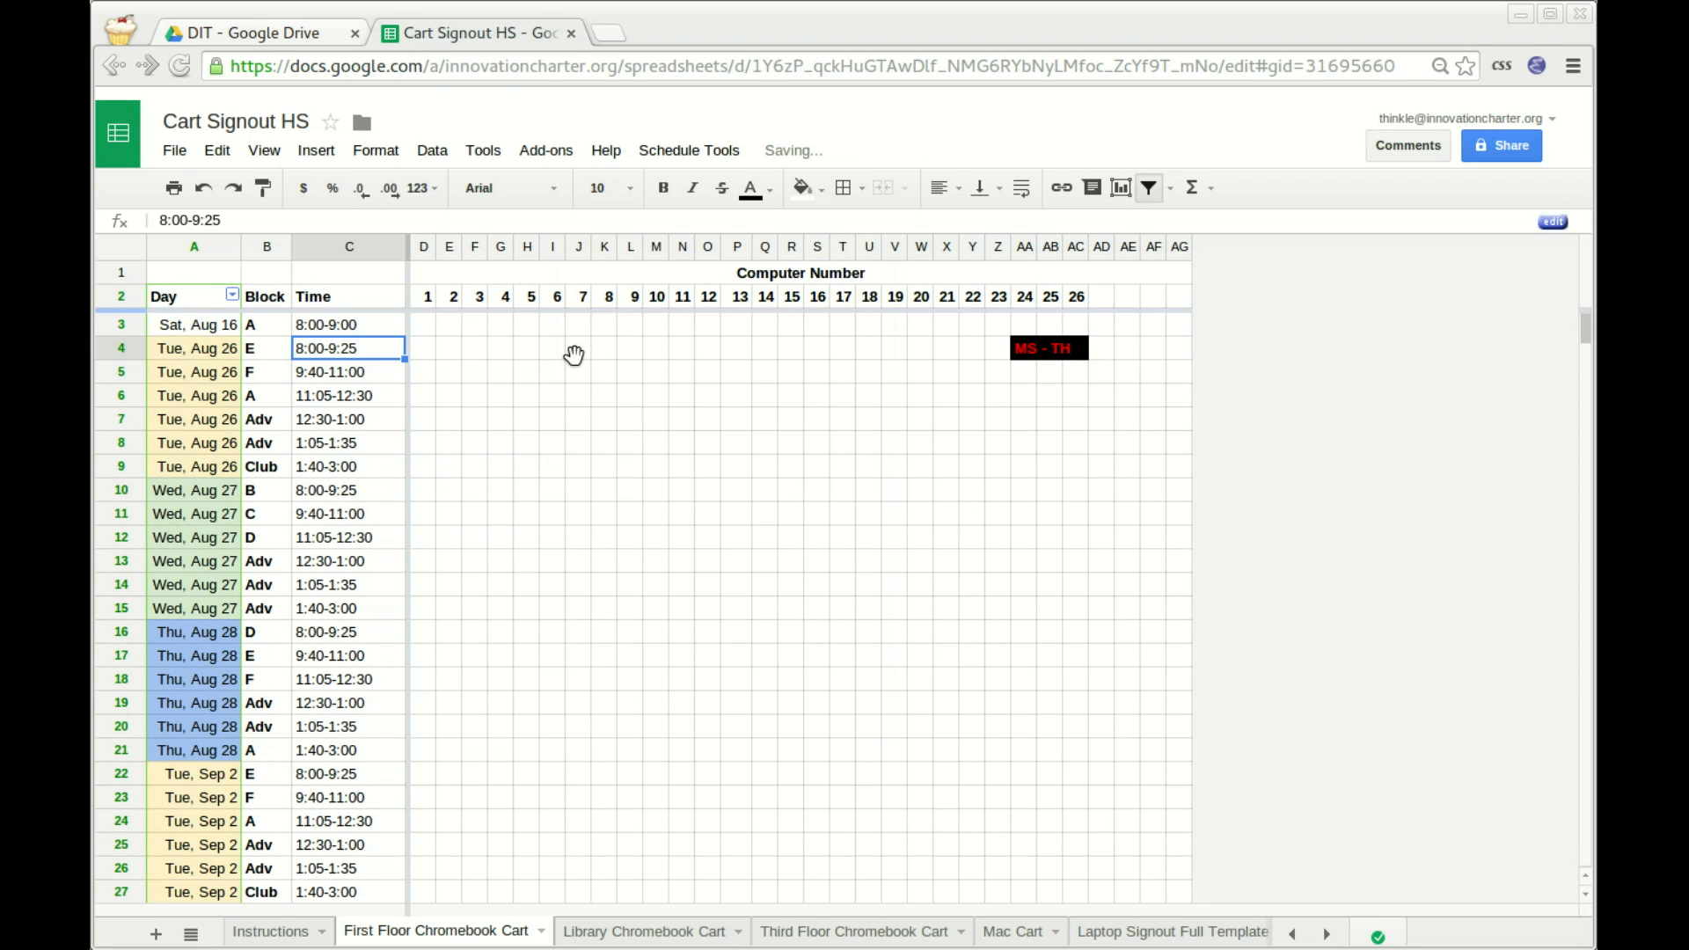
key(Up)
key(Left)
key(Left)
key(Right)
key(Right)
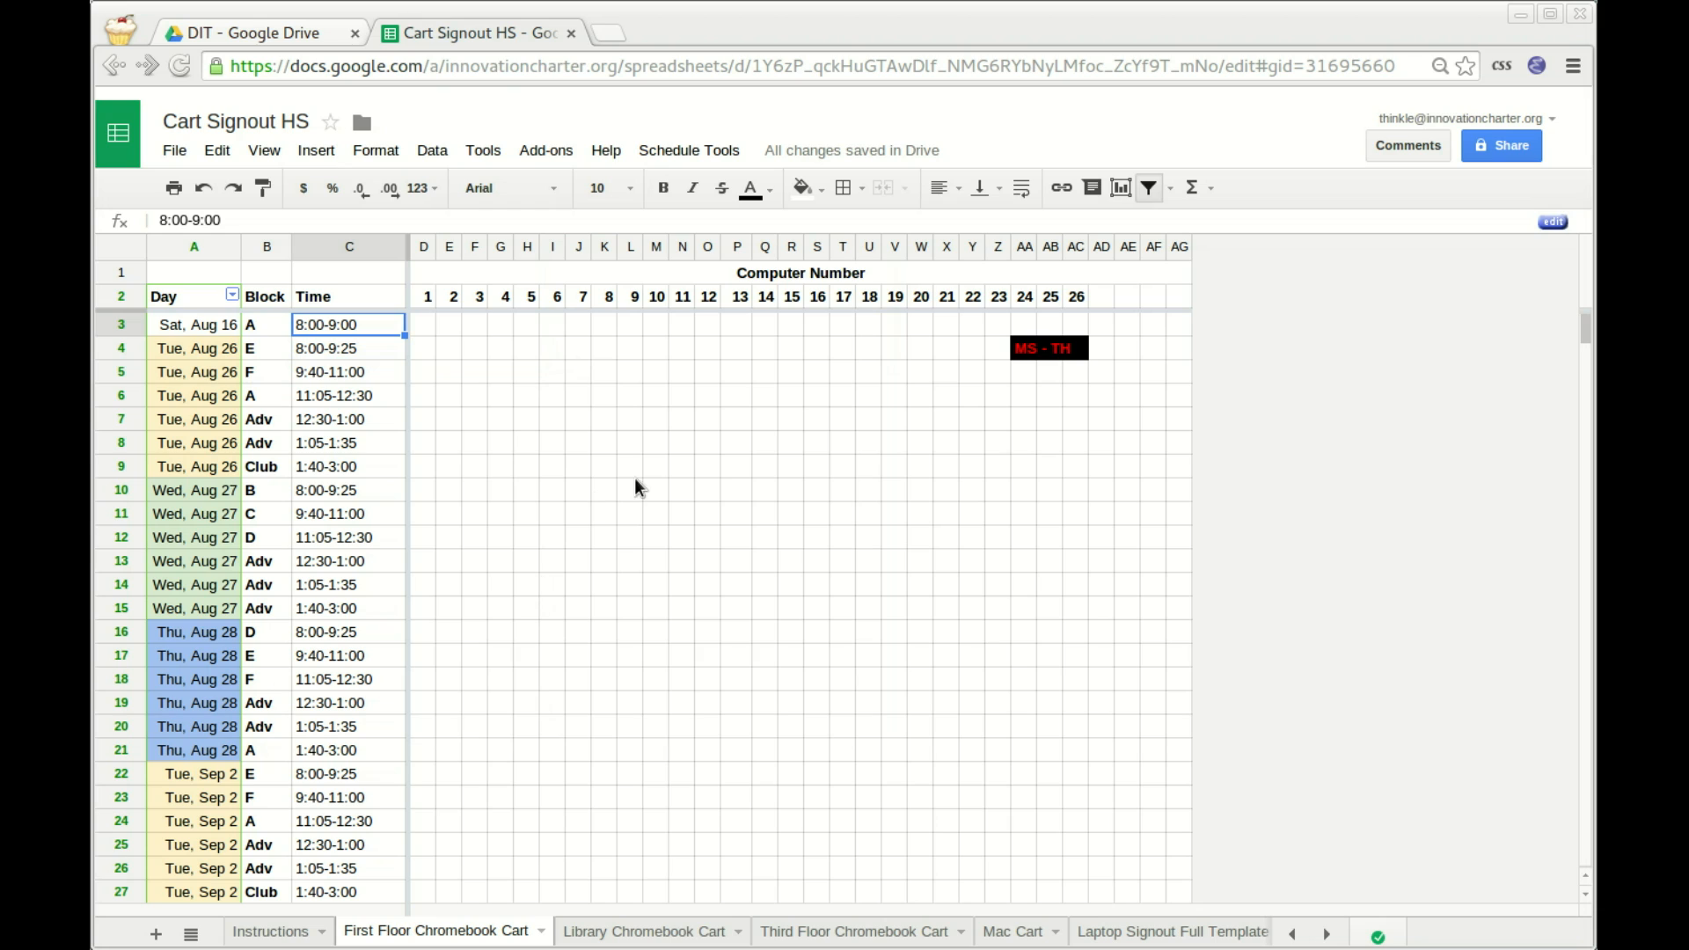
click(689, 150)
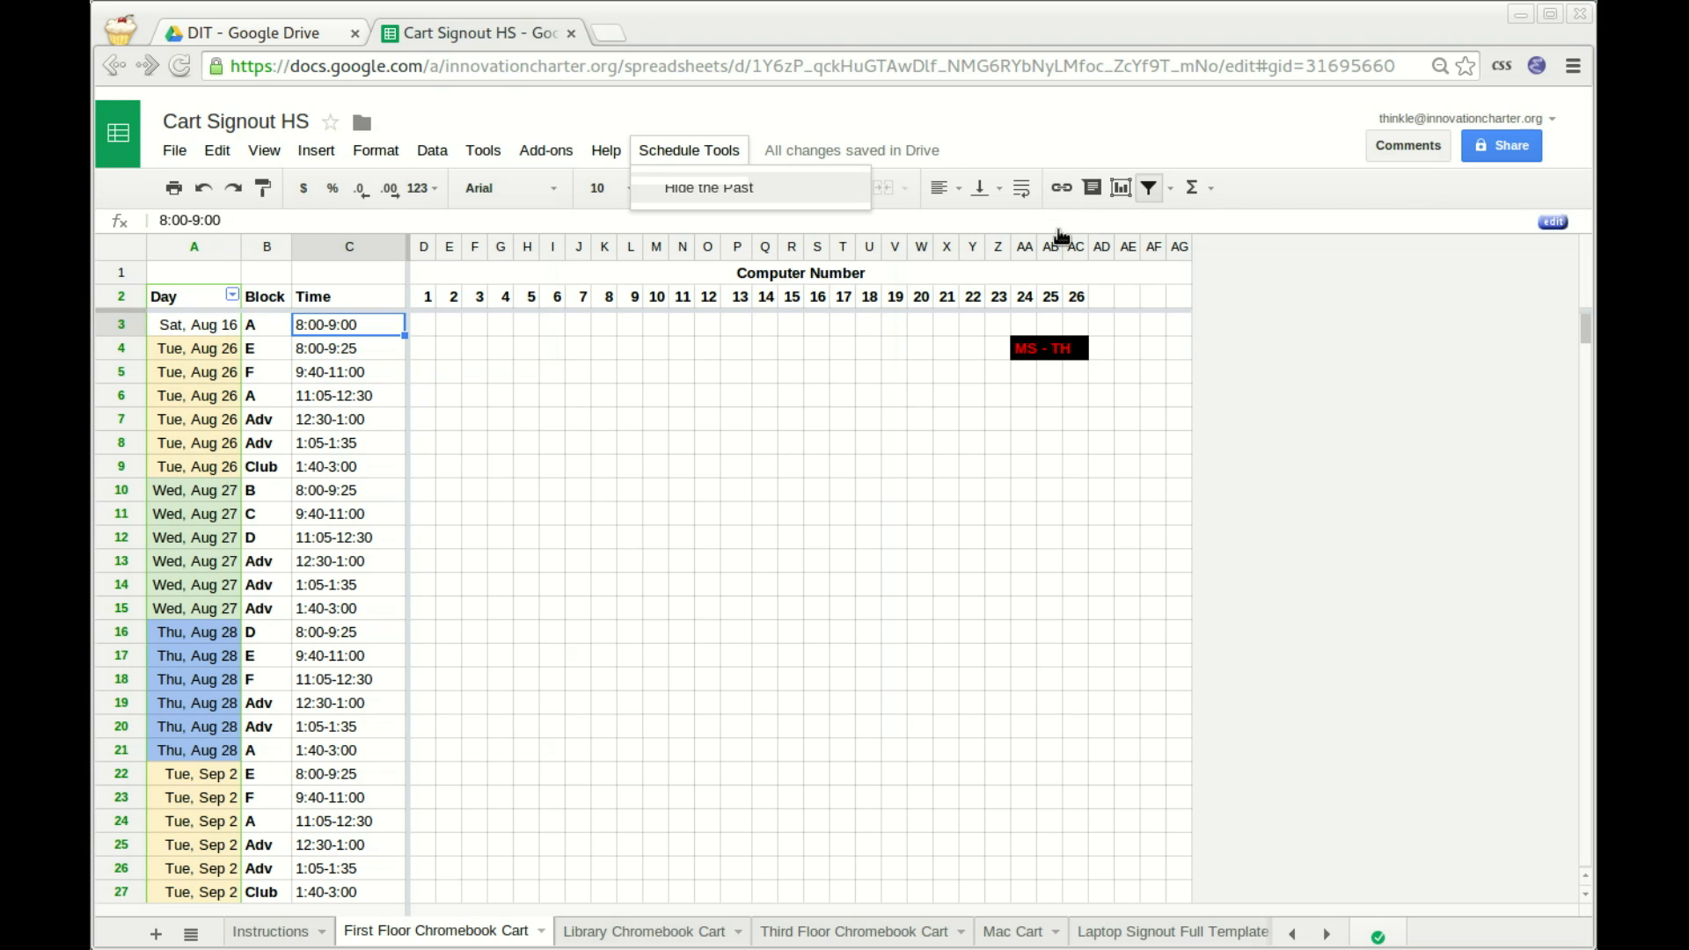
click(708, 188)
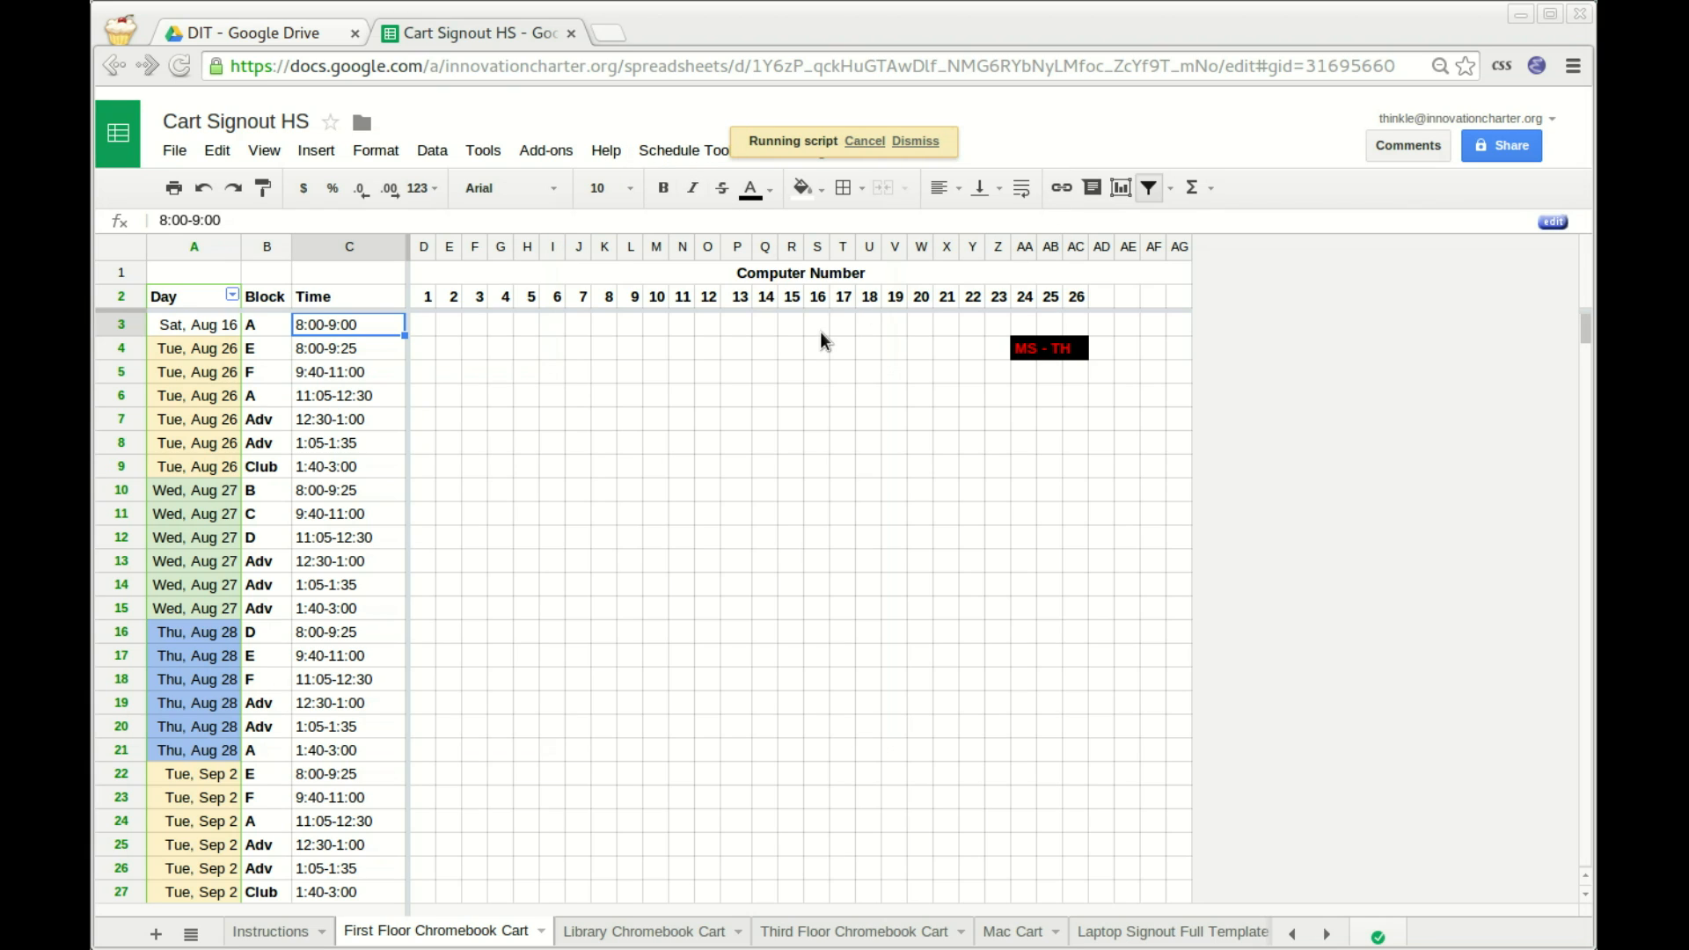